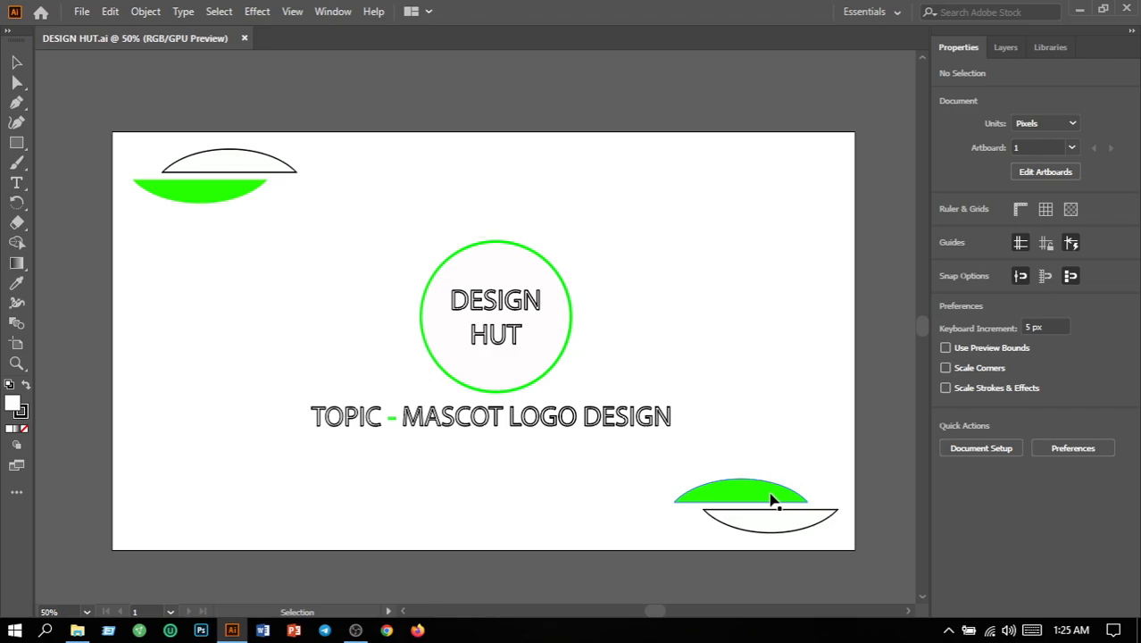
Change the fill of the two green curved segments in opposite corners of the artboard to orange FF9100.
left_click(210, 196)
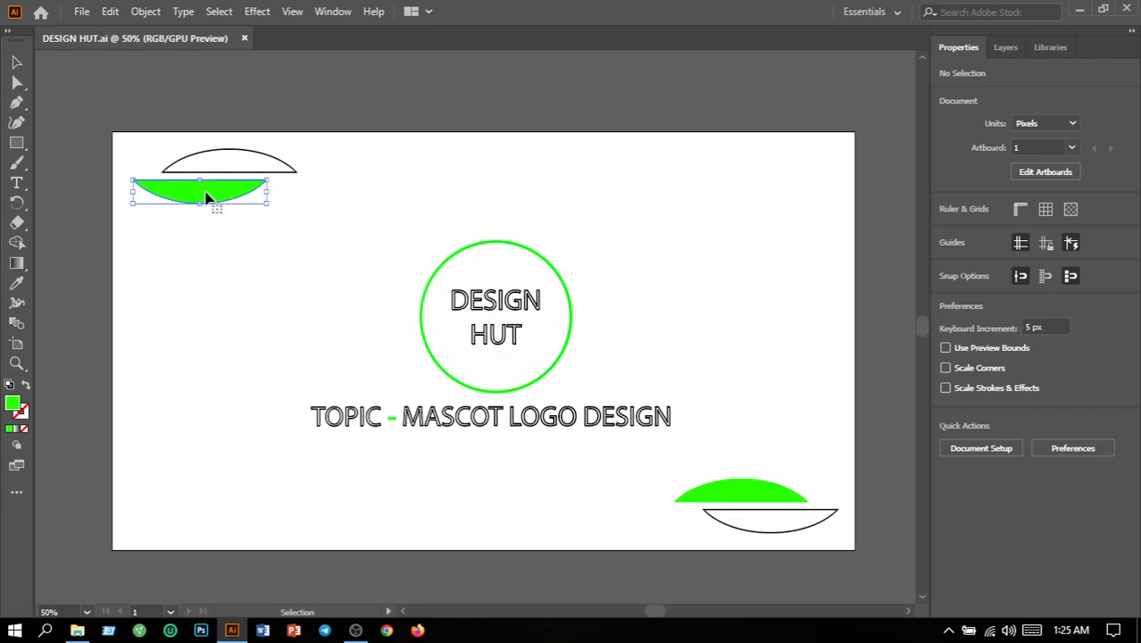
left_click(744, 496, "shift")
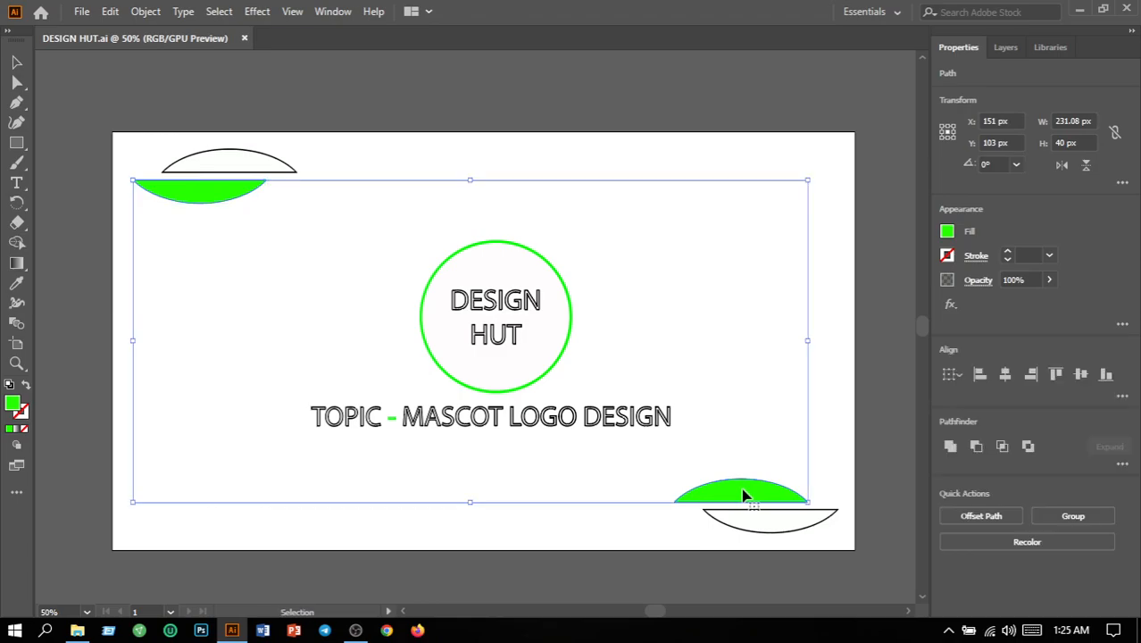
double_click(12, 406)
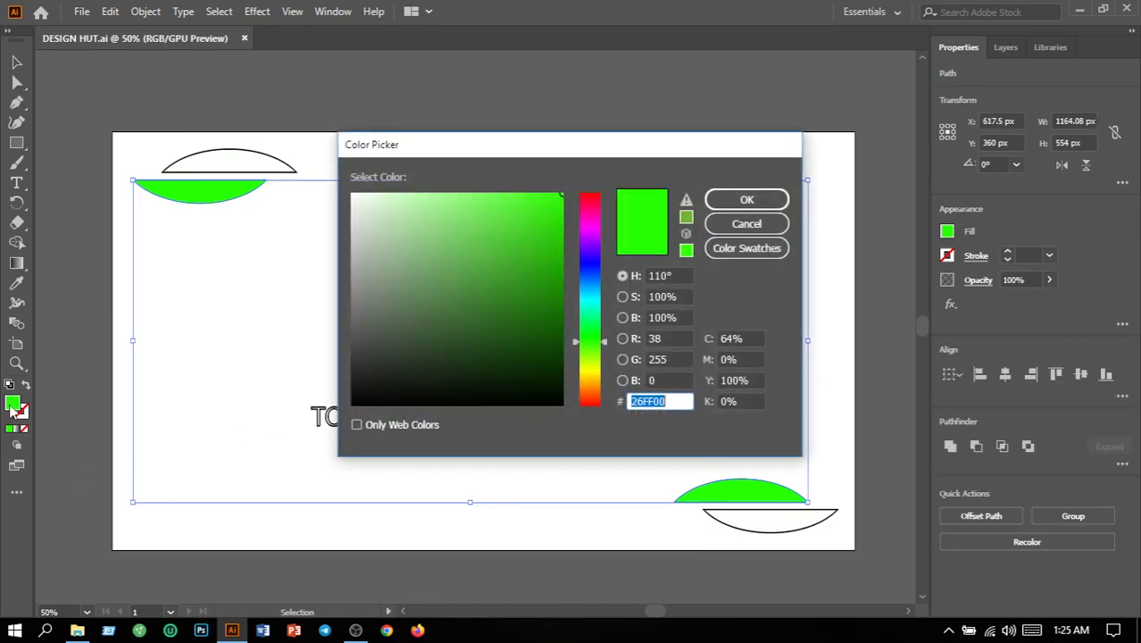
left_click(588, 388)
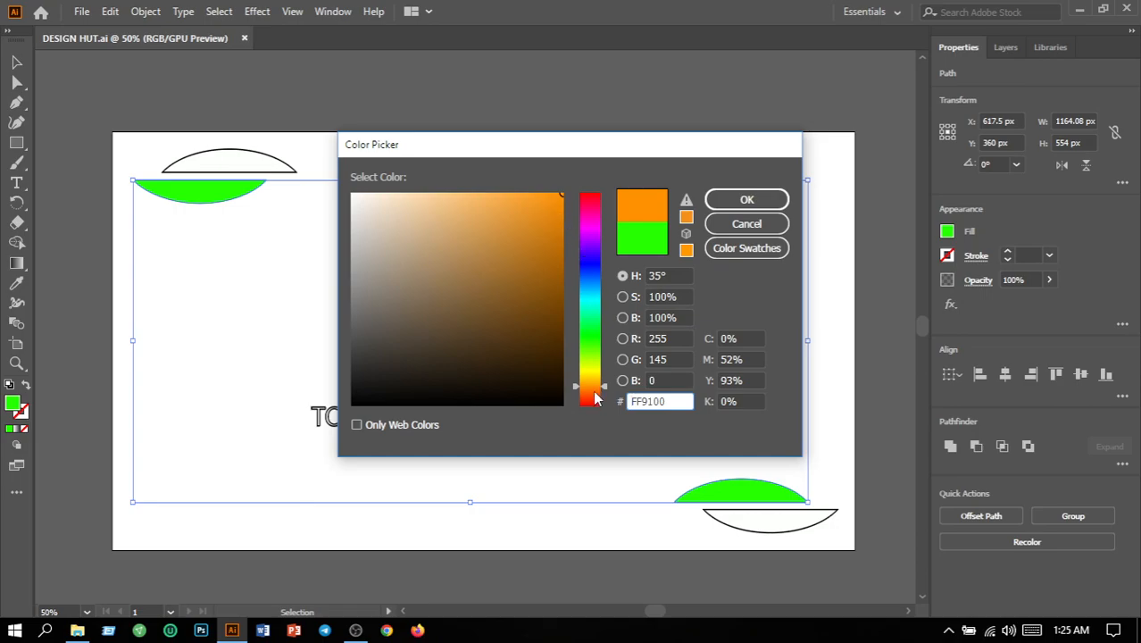
left_click(748, 202)
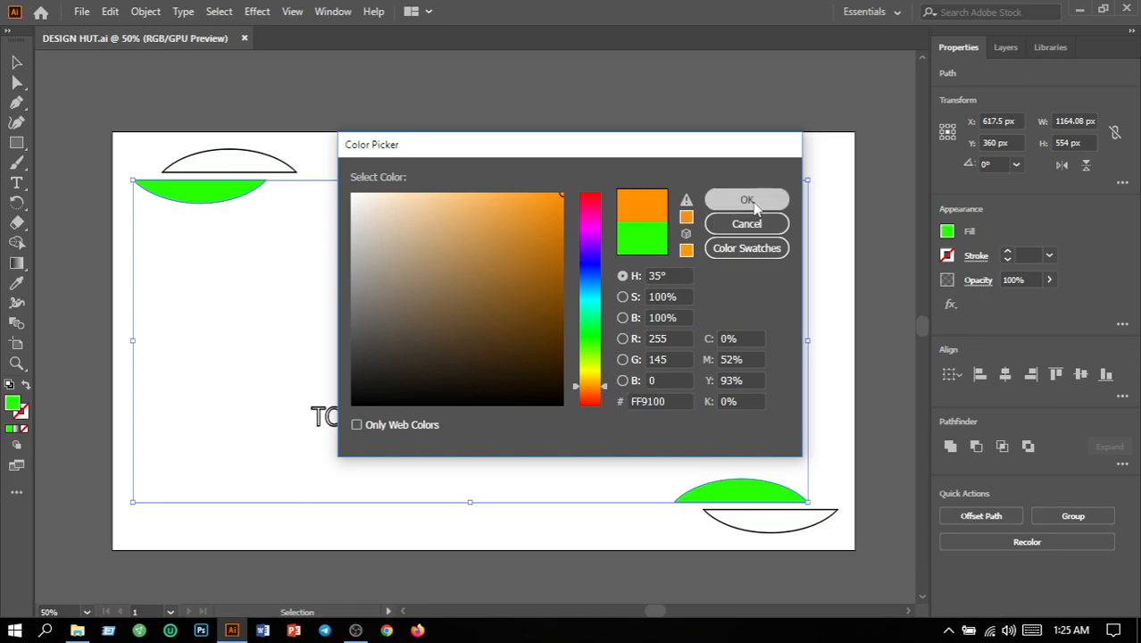
left_click(710, 165)
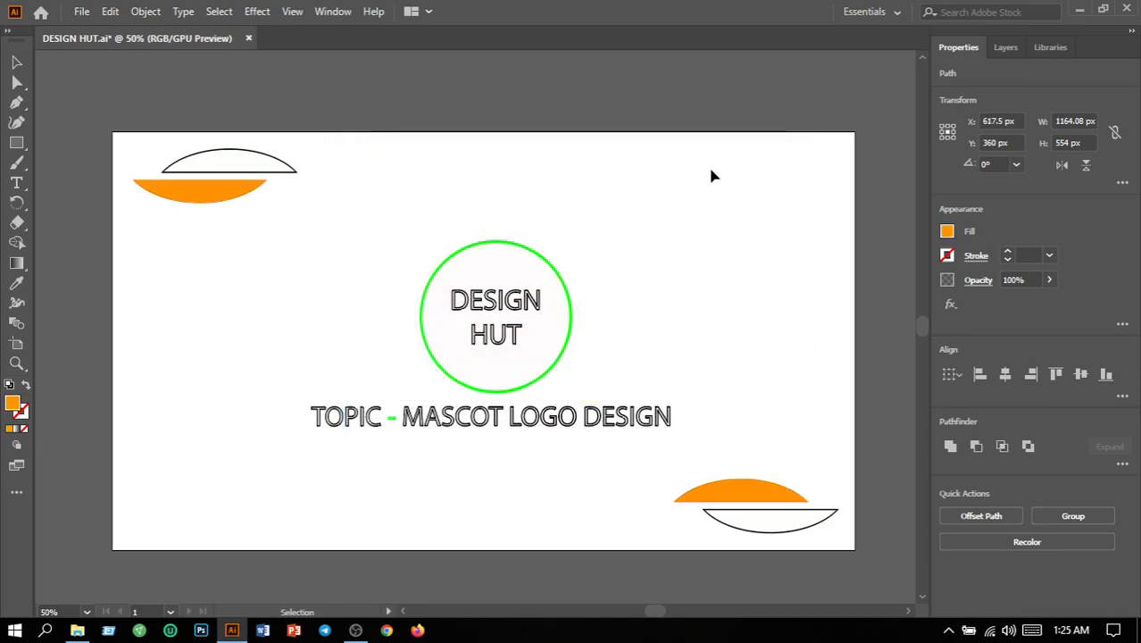
Recolor the stroke of the circle around the DESIGN HUT text with the light orange swatch.
left_click(570, 330)
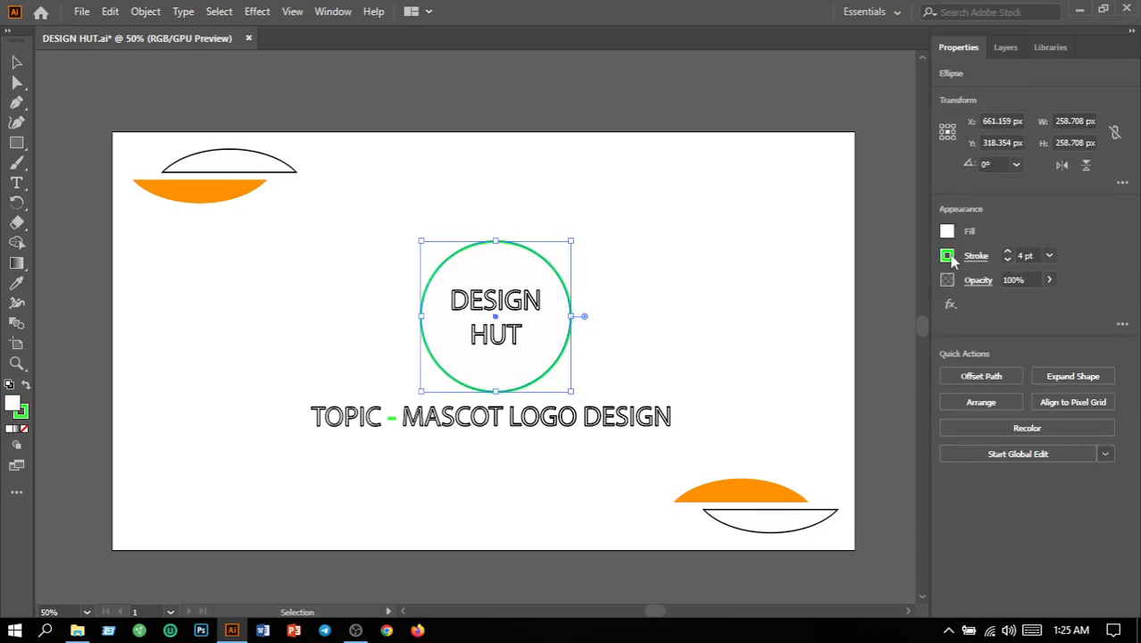
left_click(947, 256)
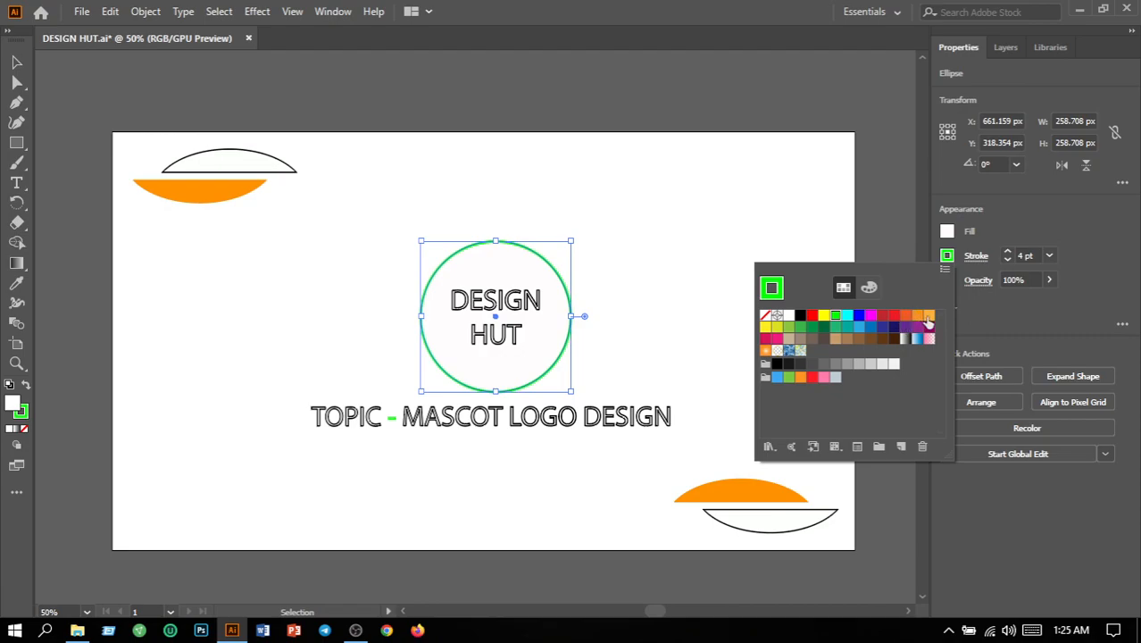
left_click(926, 320)
left_click(711, 217)
left_click(711, 220)
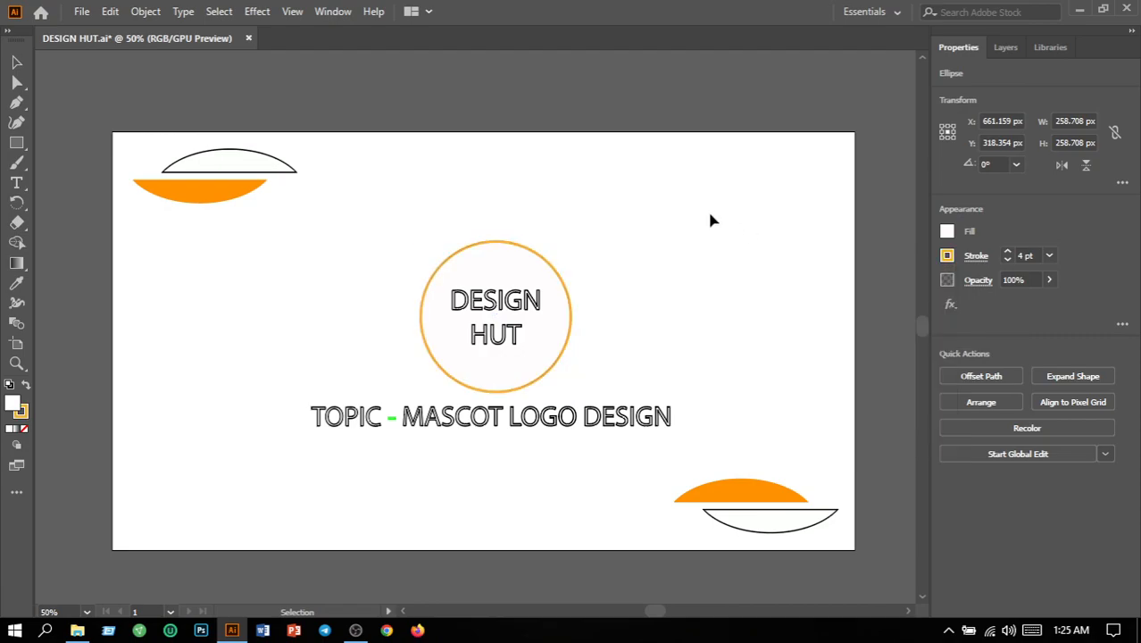
Recolor the stroke of the dash after TOPIC with the orange swatch R=251 G=176 B=59.
left_click(390, 421)
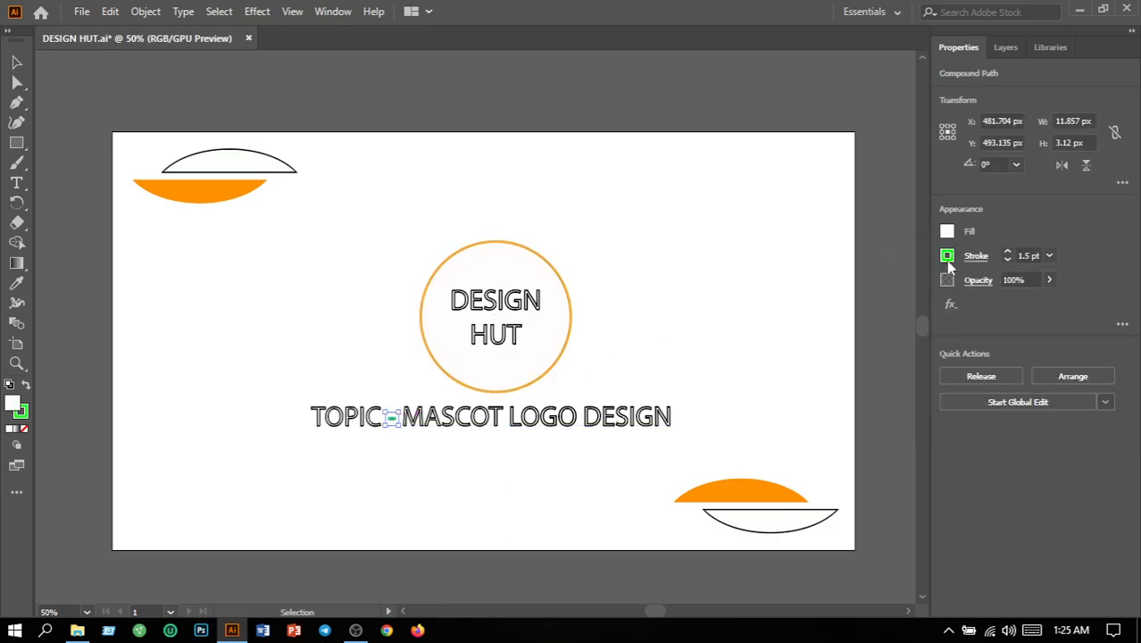
left_click(948, 261)
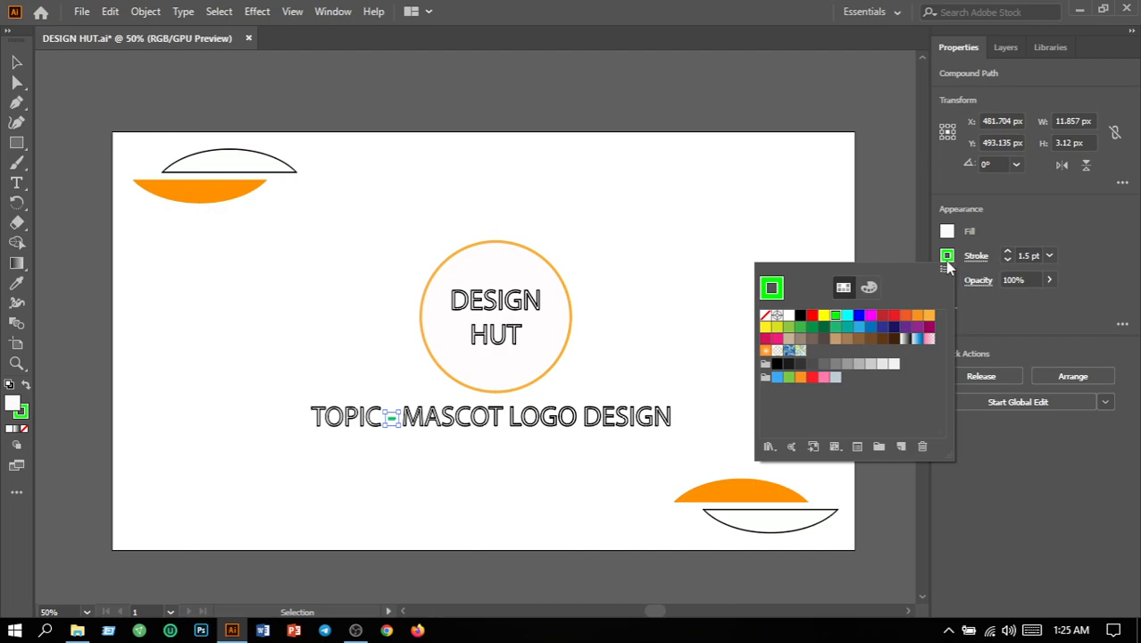
left_click(928, 315)
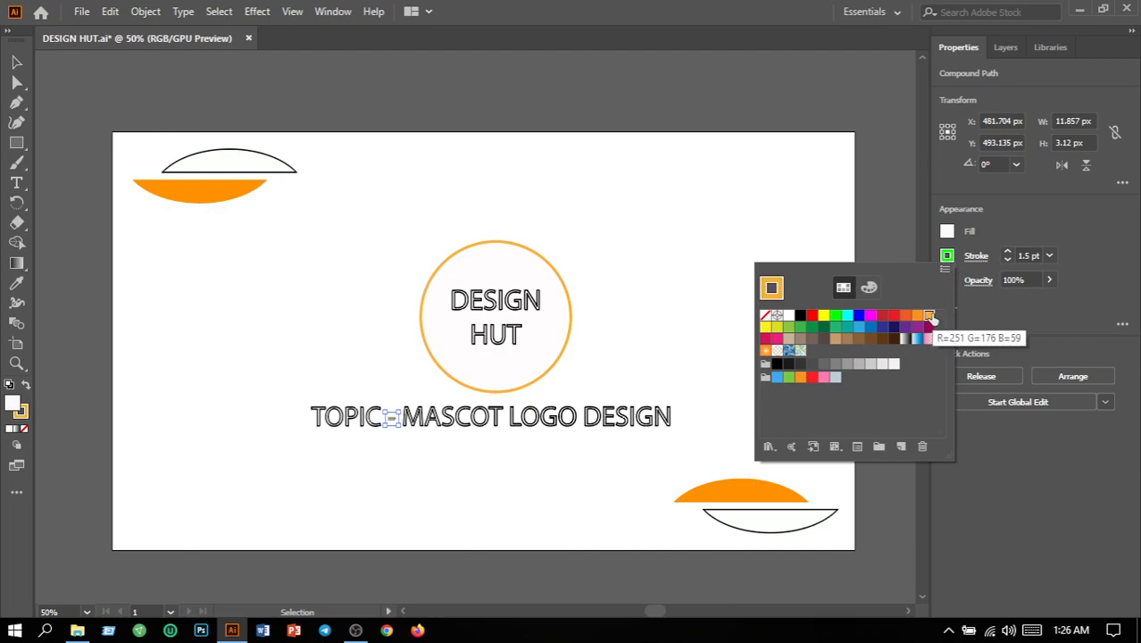
left_click(717, 226)
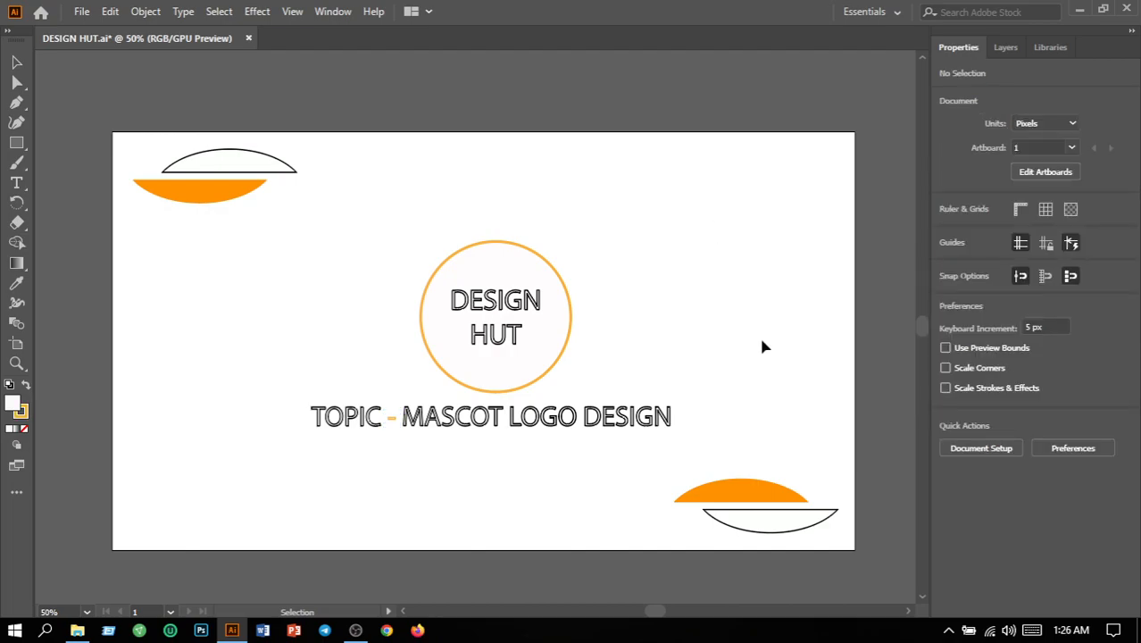
Fill the two black-outlined curved segments in opposite corners with dark navy blue 01284C.
left_click(297, 173)
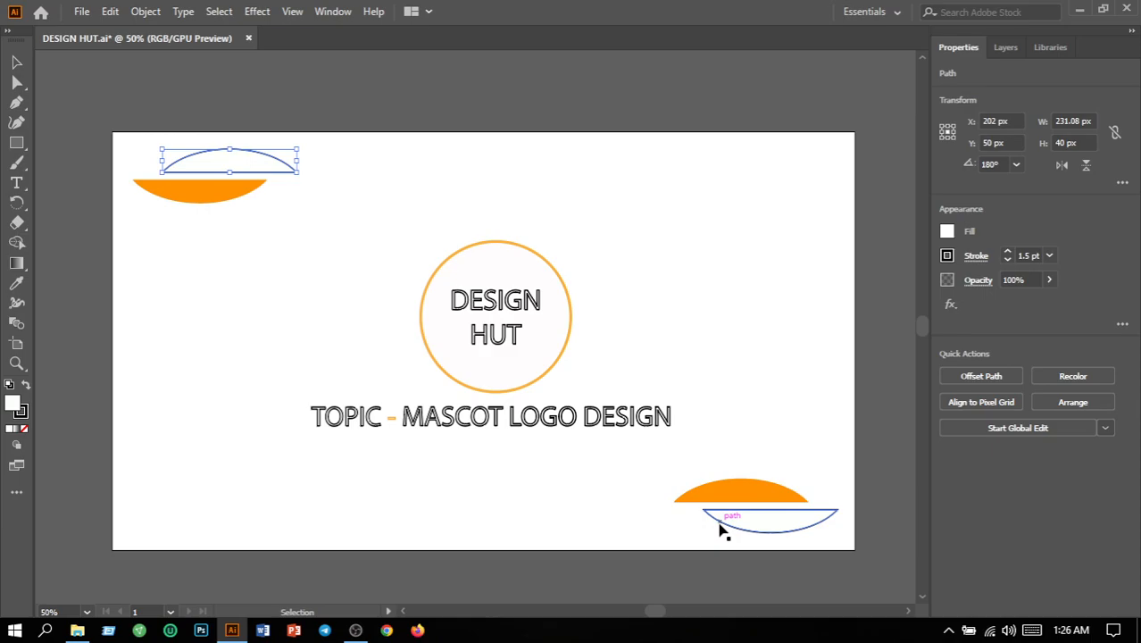
left_click(722, 528, "shift")
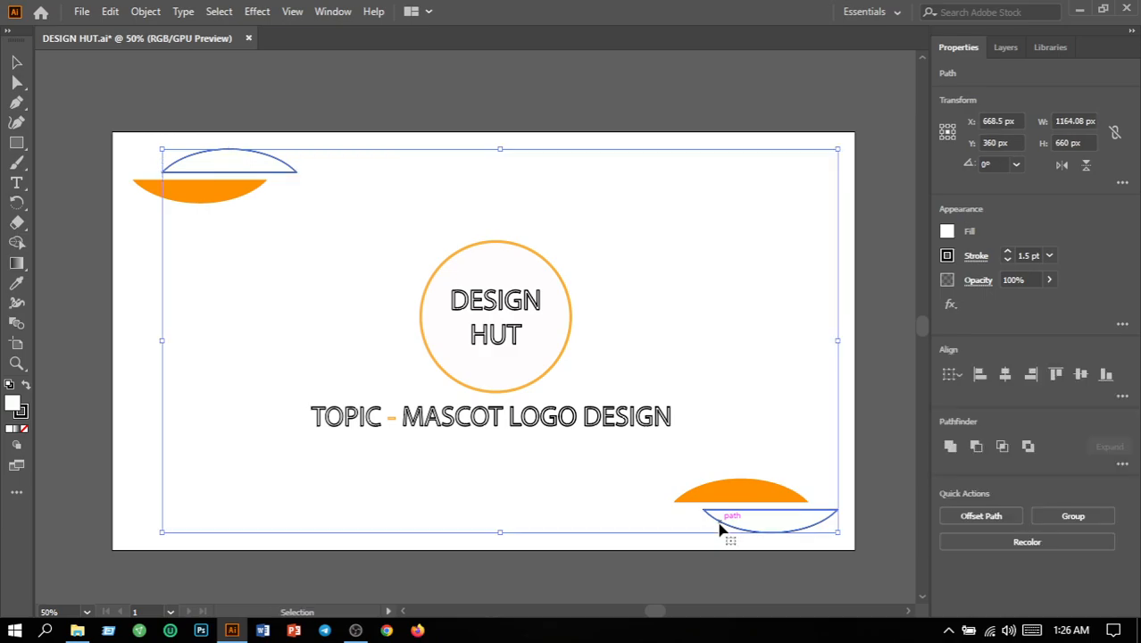
double_click(11, 409)
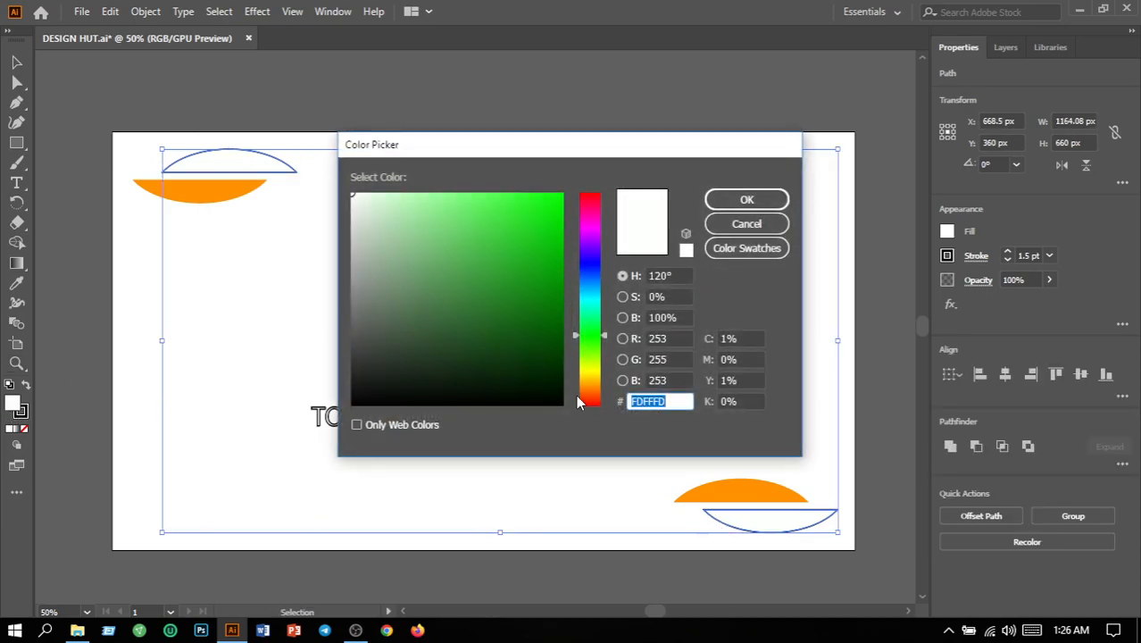
left_click(595, 283)
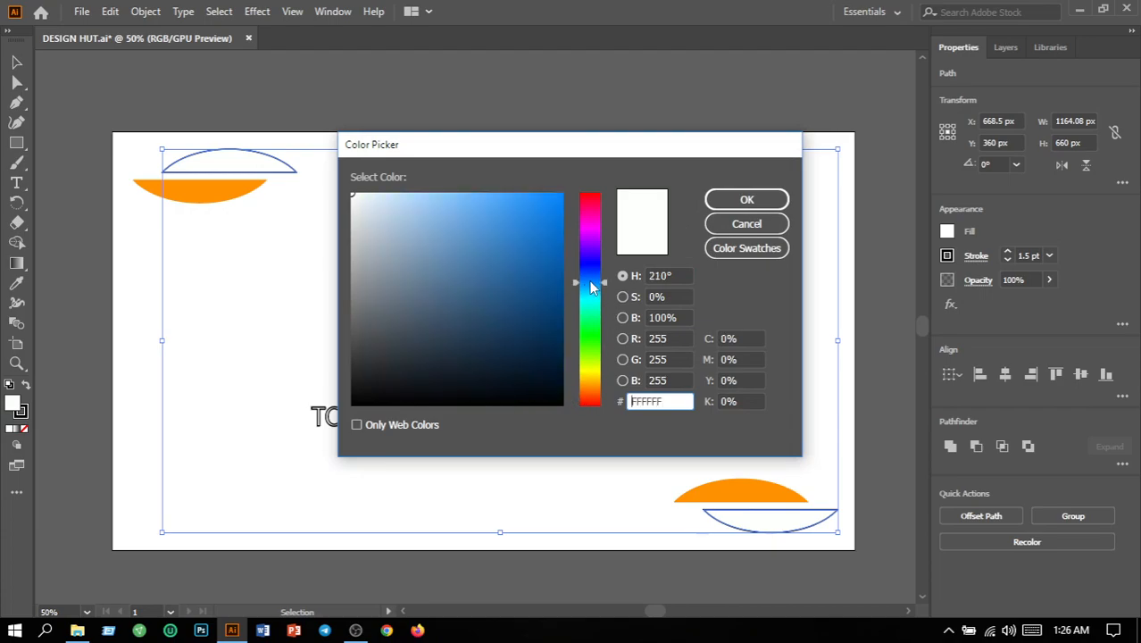
left_click(562, 341)
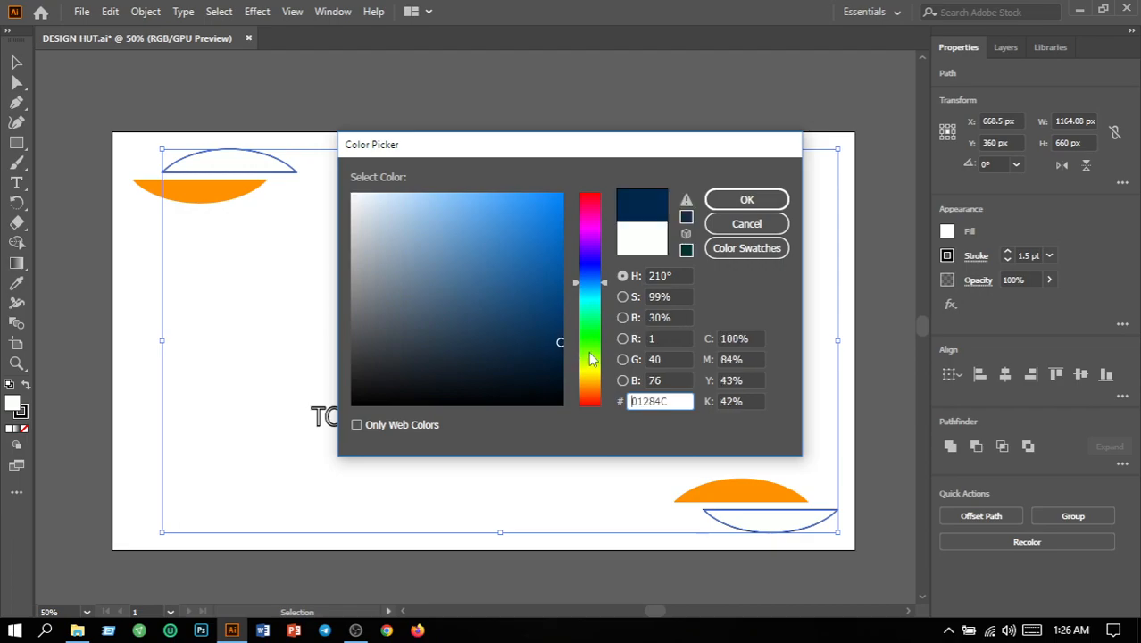
left_click_drag(672, 400, 570, 412)
left_click(725, 204)
left_click(846, 237)
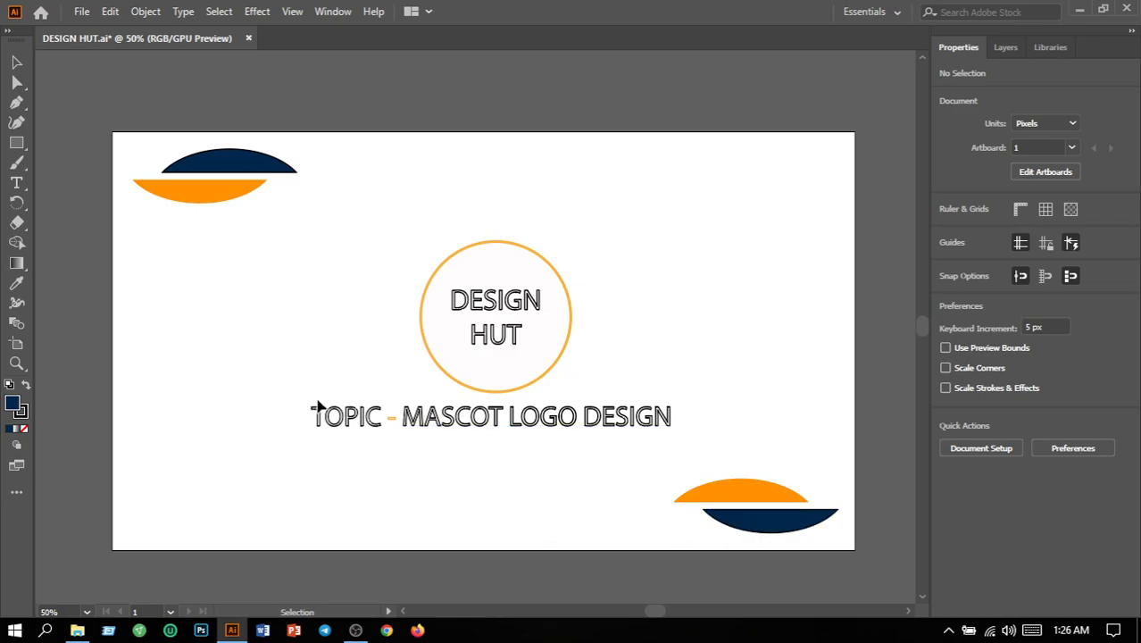
Change the stroke of both the TOPIC and MASCOT LOGO DESIGN texts to the dark blue swatch.
left_click_drag(288, 408, 398, 430)
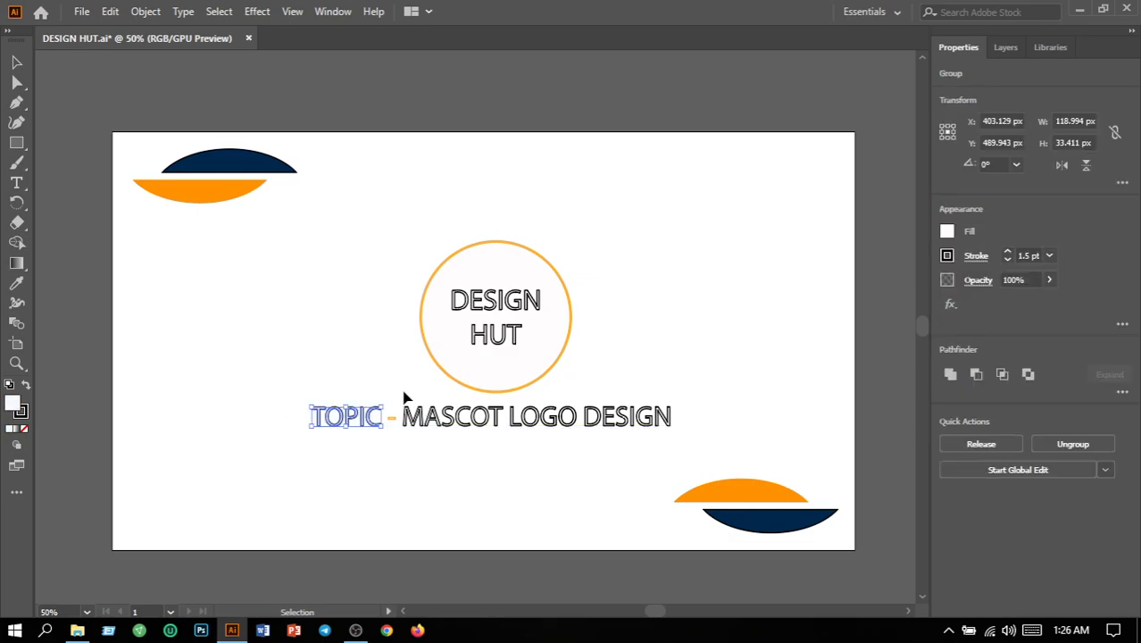
left_click(439, 423)
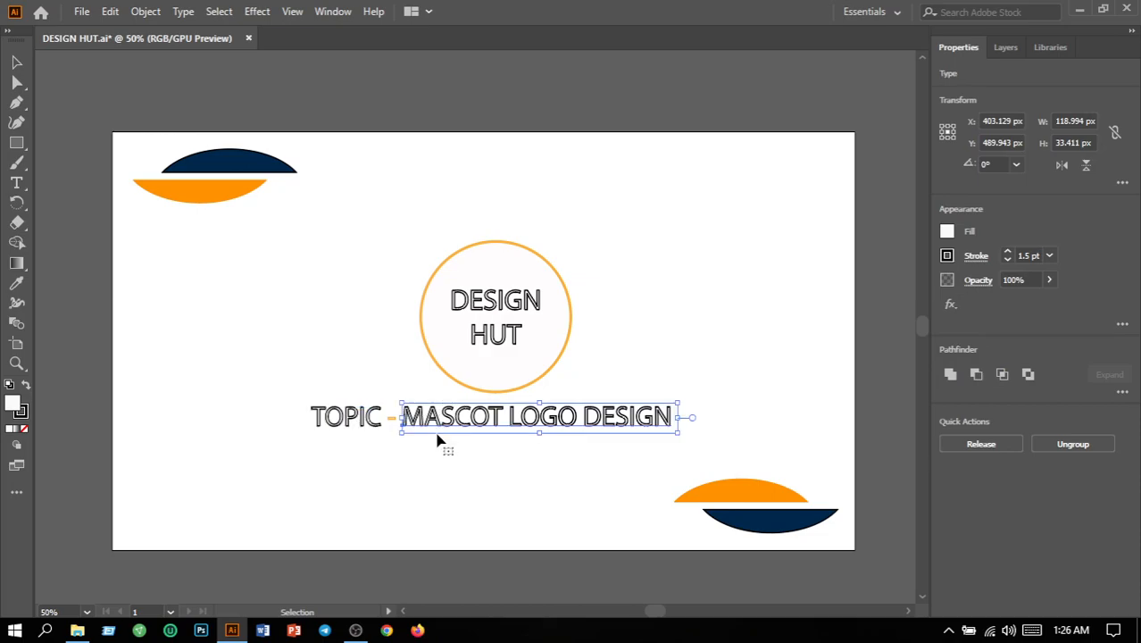
left_click(346, 425, "shift")
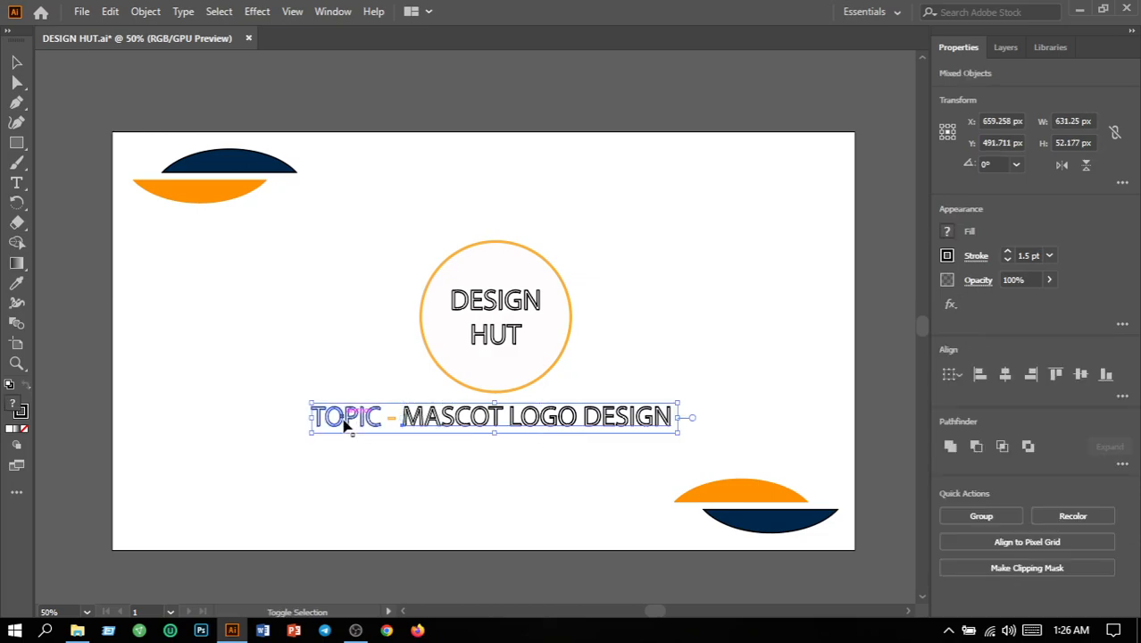
left_click(948, 257)
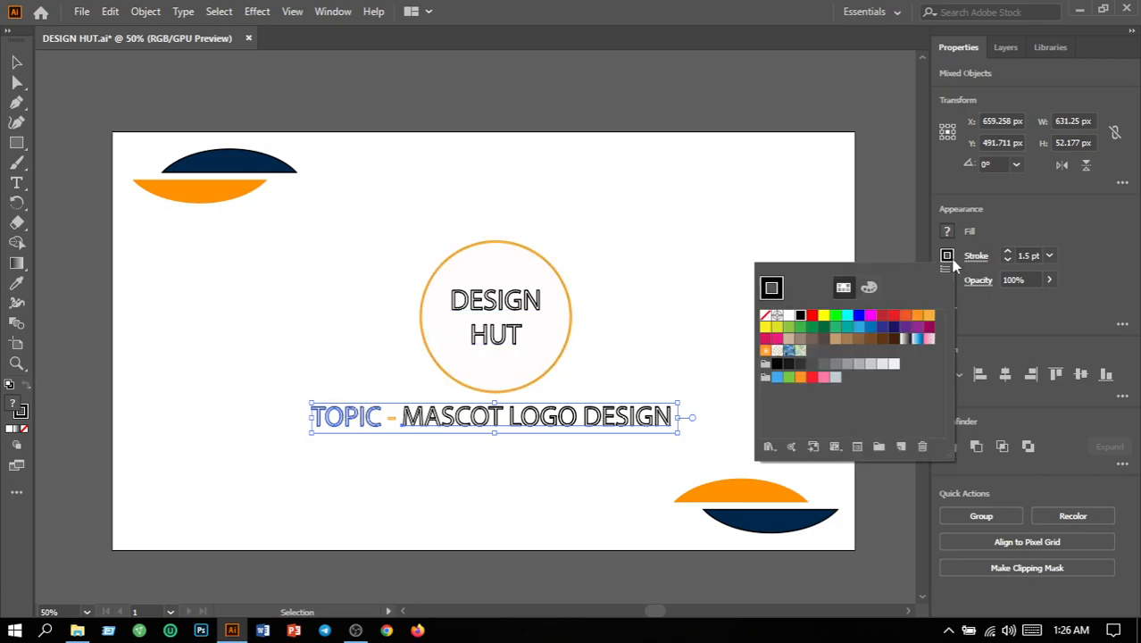
left_click(881, 326)
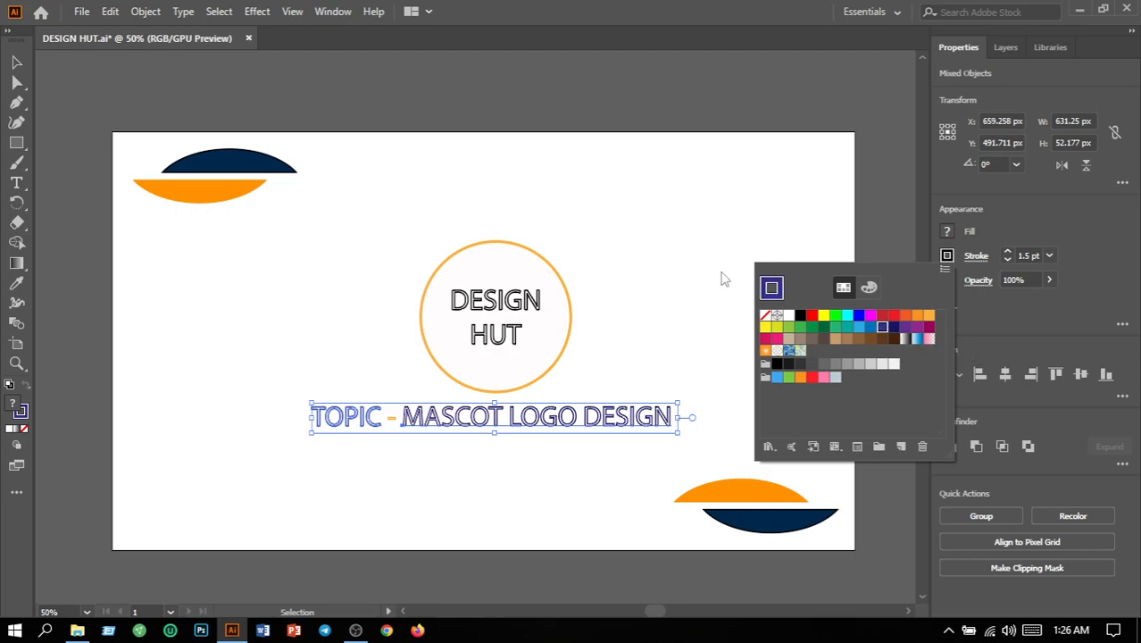
left_click(742, 341)
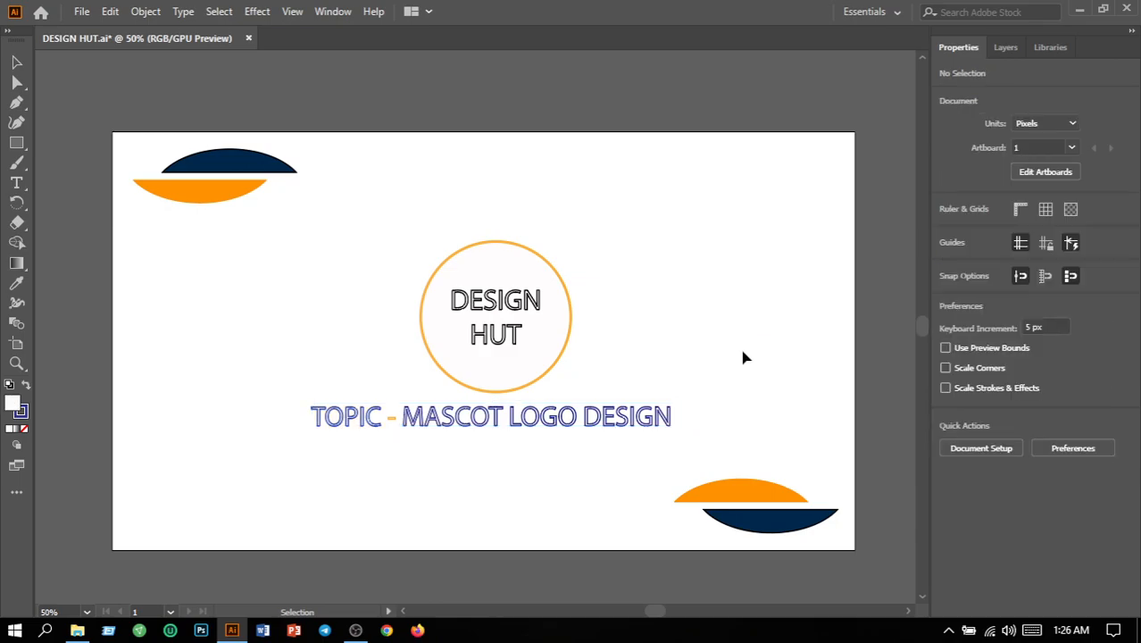
Change the stroke of the DESIGN HUT text inside the circle to the same dark blue swatch.
left_click(517, 339)
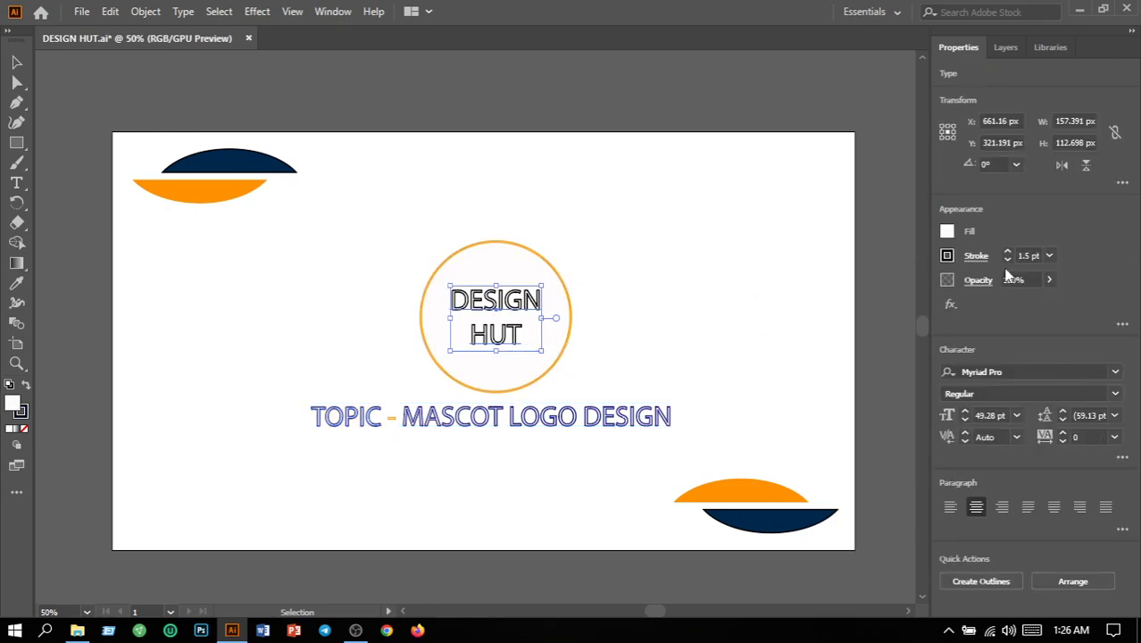
left_click(947, 257)
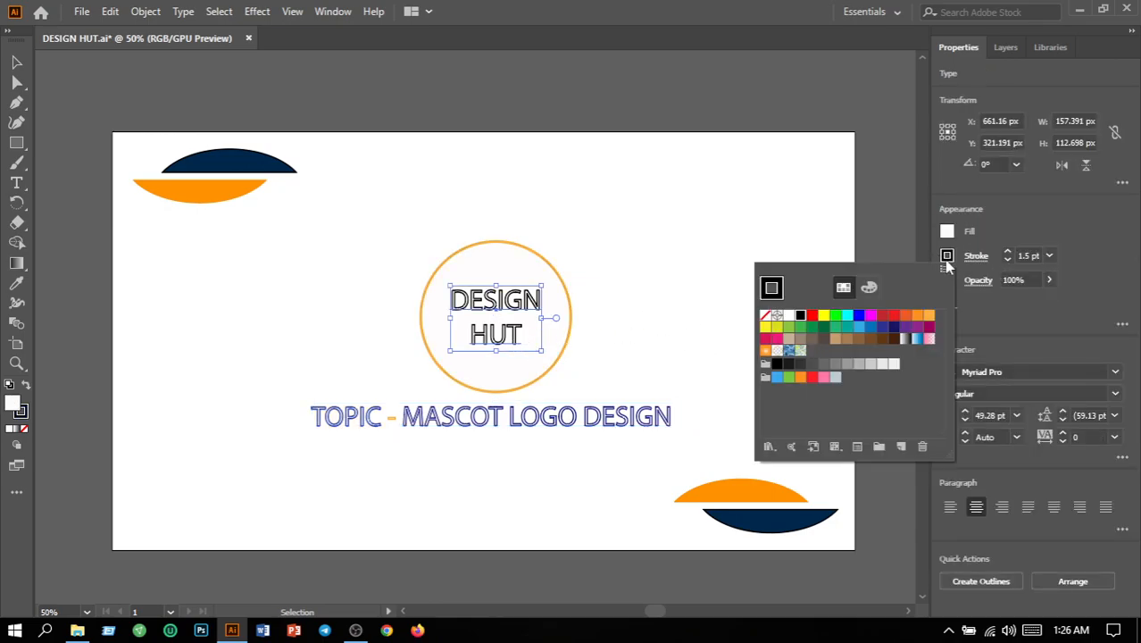
left_click(882, 328)
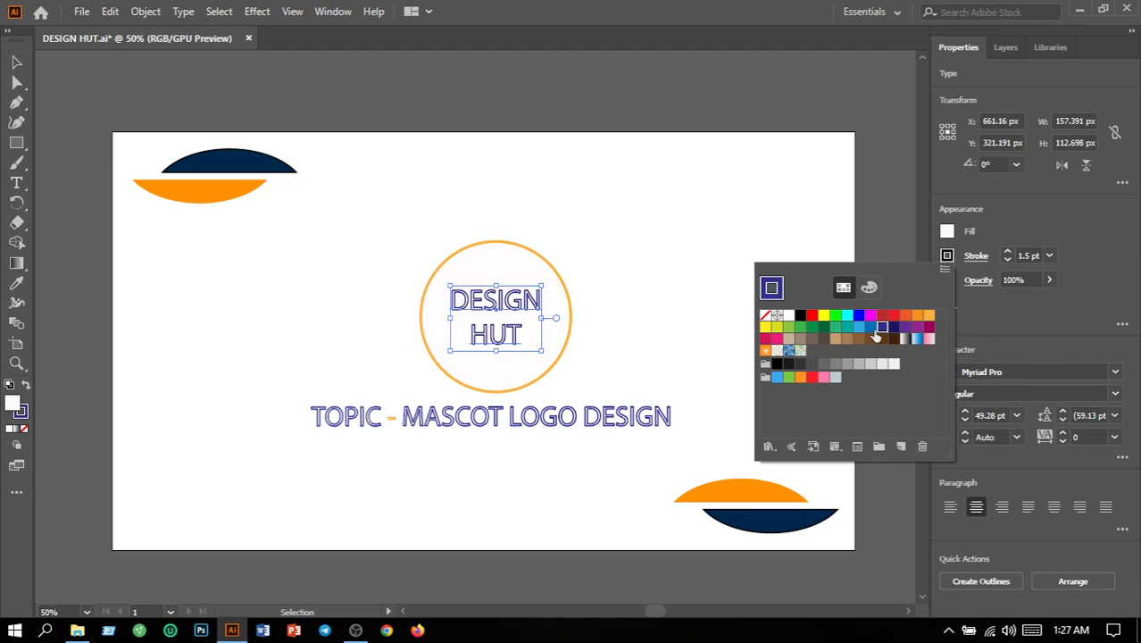
left_click(680, 299)
left_click(684, 300)
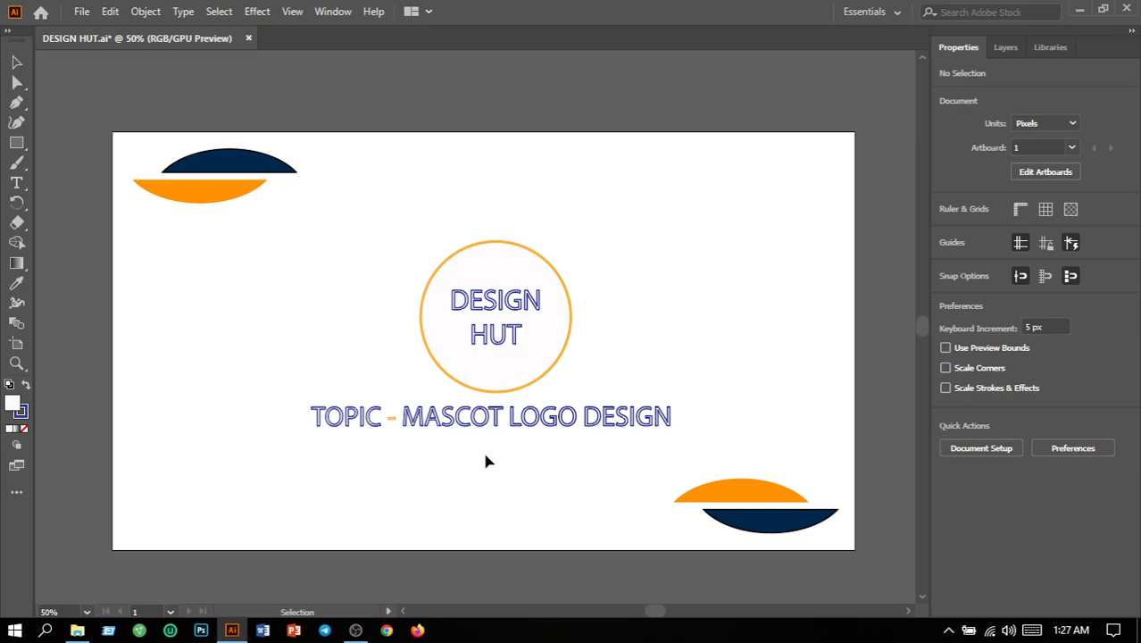
Replace the word MASCOT with TYPOGRAPHICAL in the topic line below the circle.
left_click(17, 184)
left_click(503, 416)
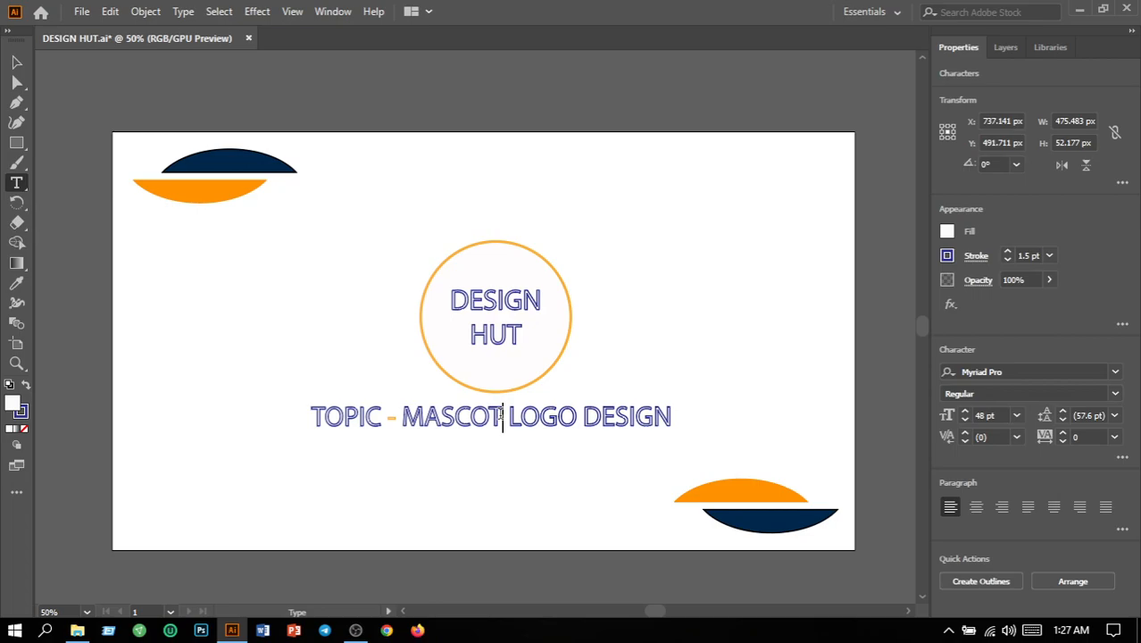
key("BackSpace")
key("BackSpace")
key("BackSpace")
key("BackSpace")
key("BackSpace")
key("BackSpace")
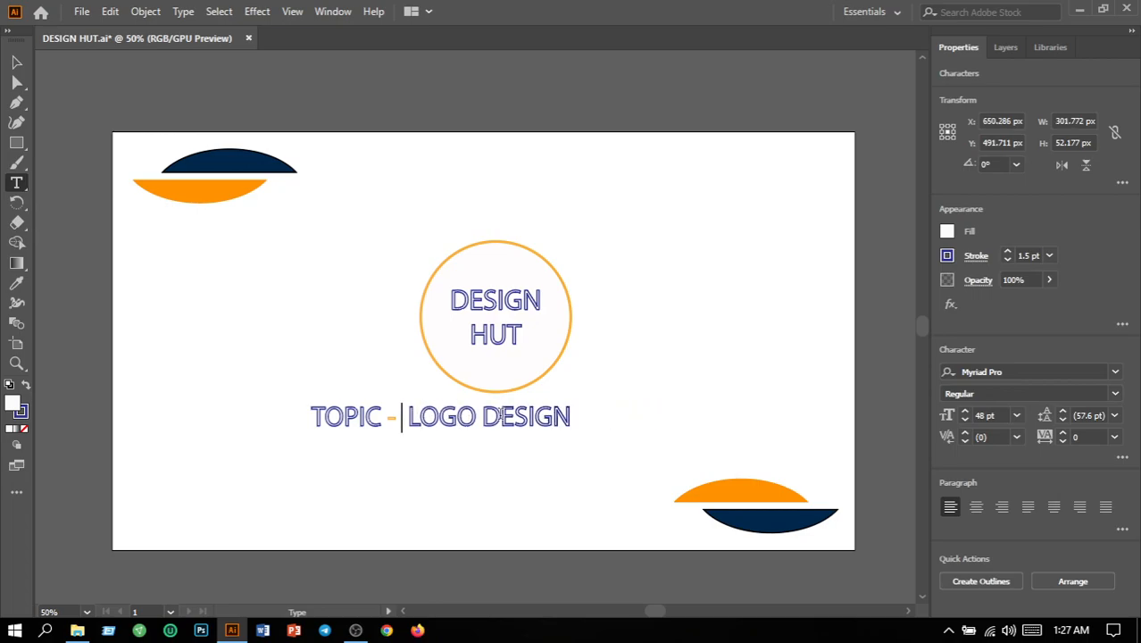
type("T")
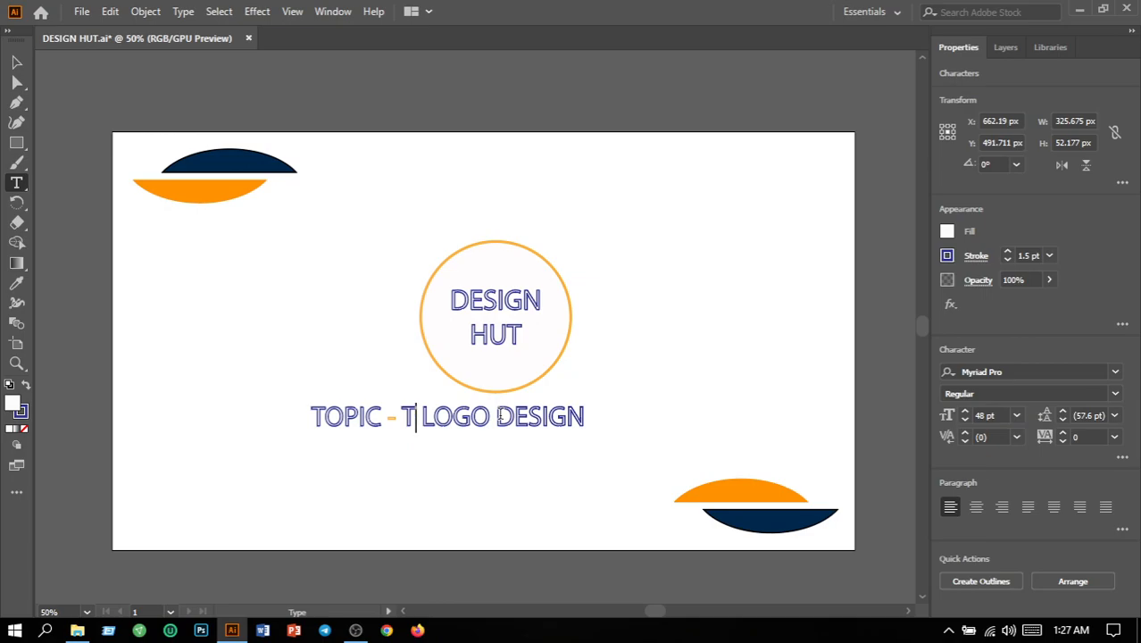
type("Y")
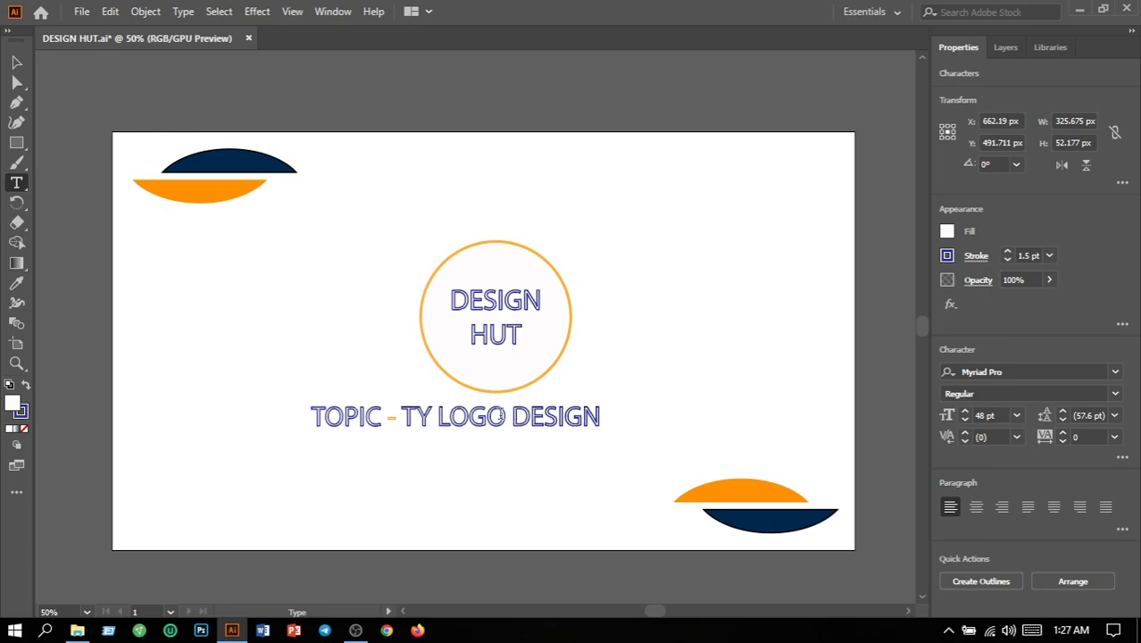
type("PO")
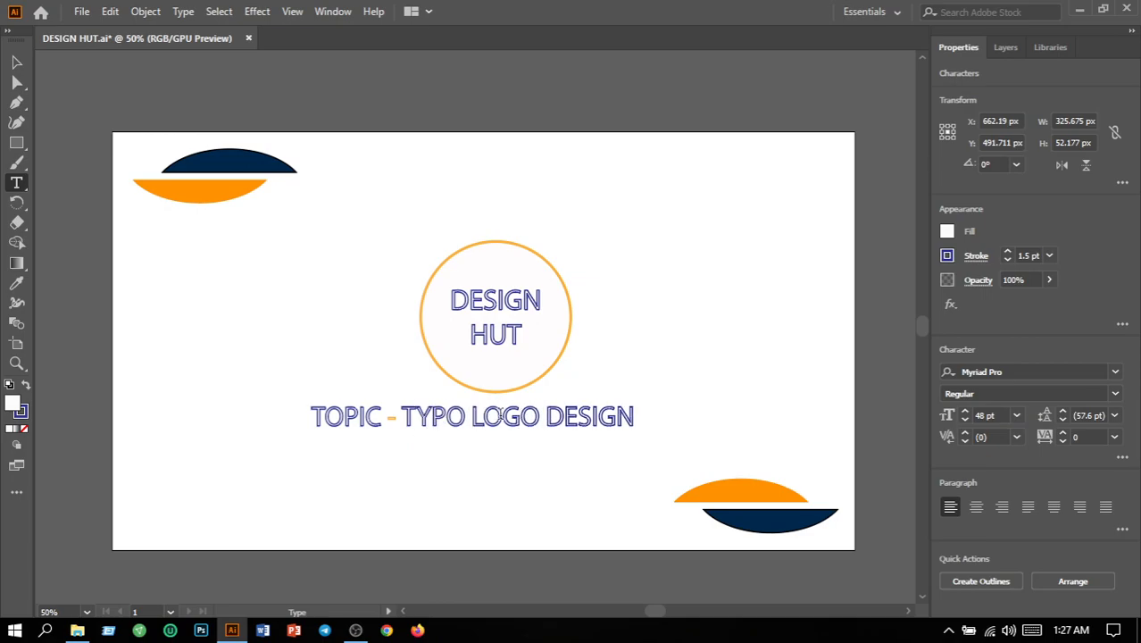
type("GR")
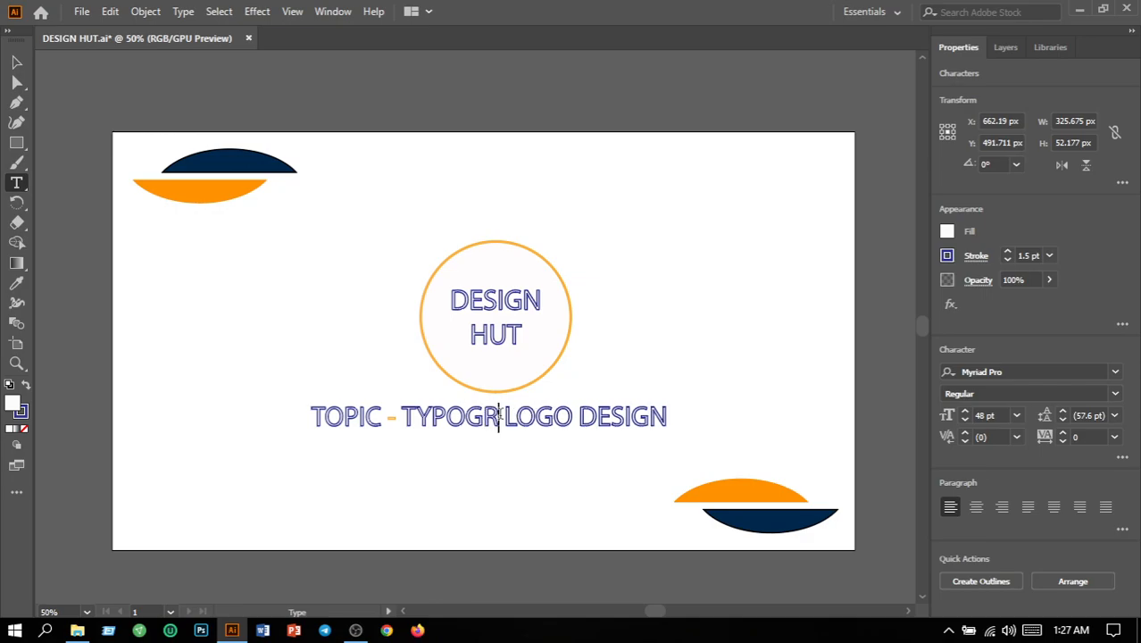
type("APHCA")
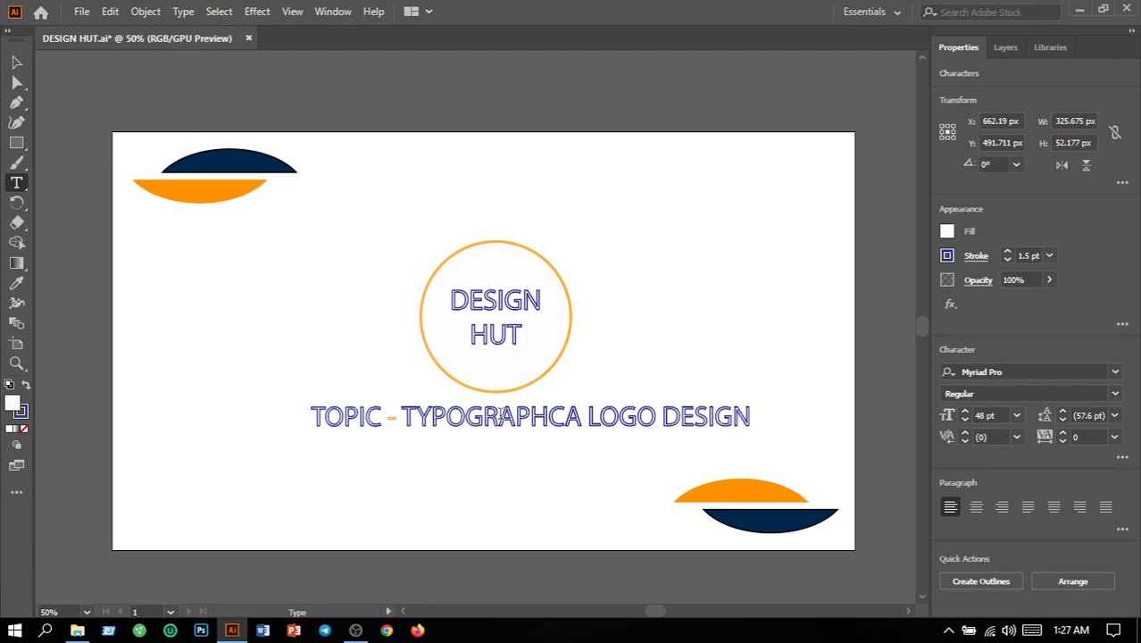
key("BackSpace")
key("BackSpace")
type("ICAL")
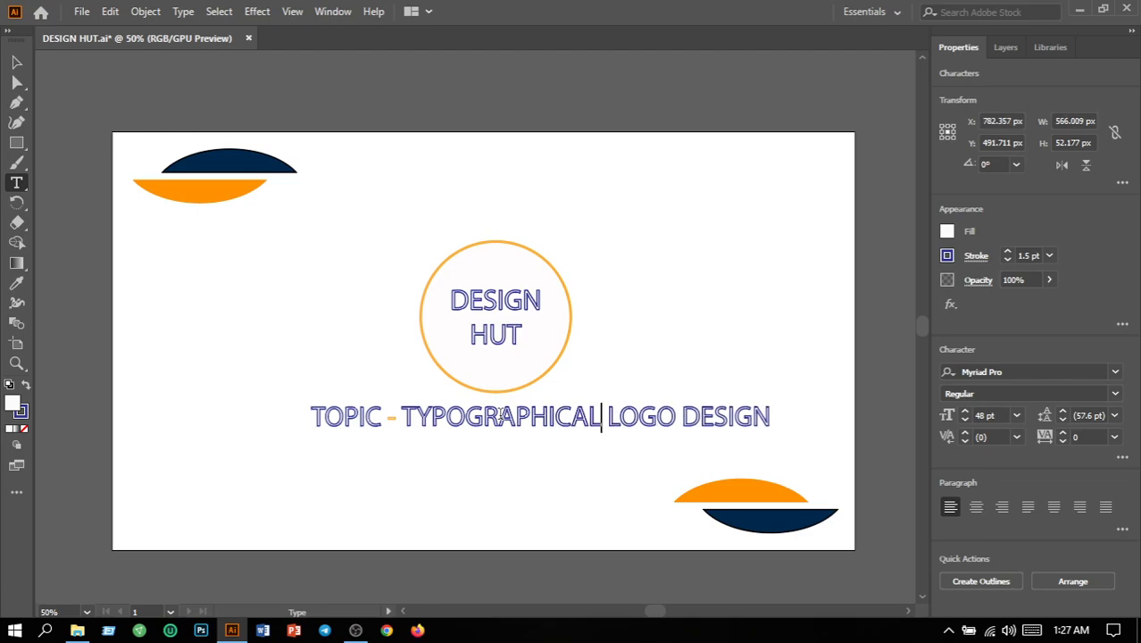
Shift the whole TOPIC - TYPOGRAPHICAL LOGO DESIGN line left until it is centred beneath the circle.
left_click(17, 64)
left_click_drag(260, 411, 795, 429)
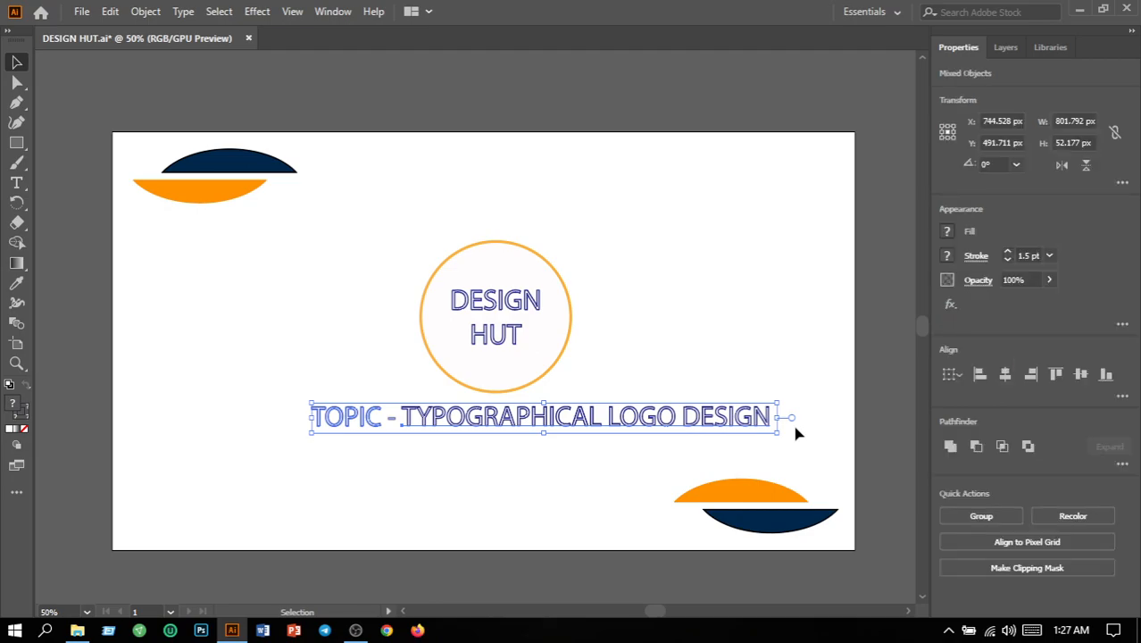
key("shift+Left")
key("shift+Left")
key("shift+Left")
key("shift+Left")
key("shift+Left")
key("shift+Left")
key("shift+Left")
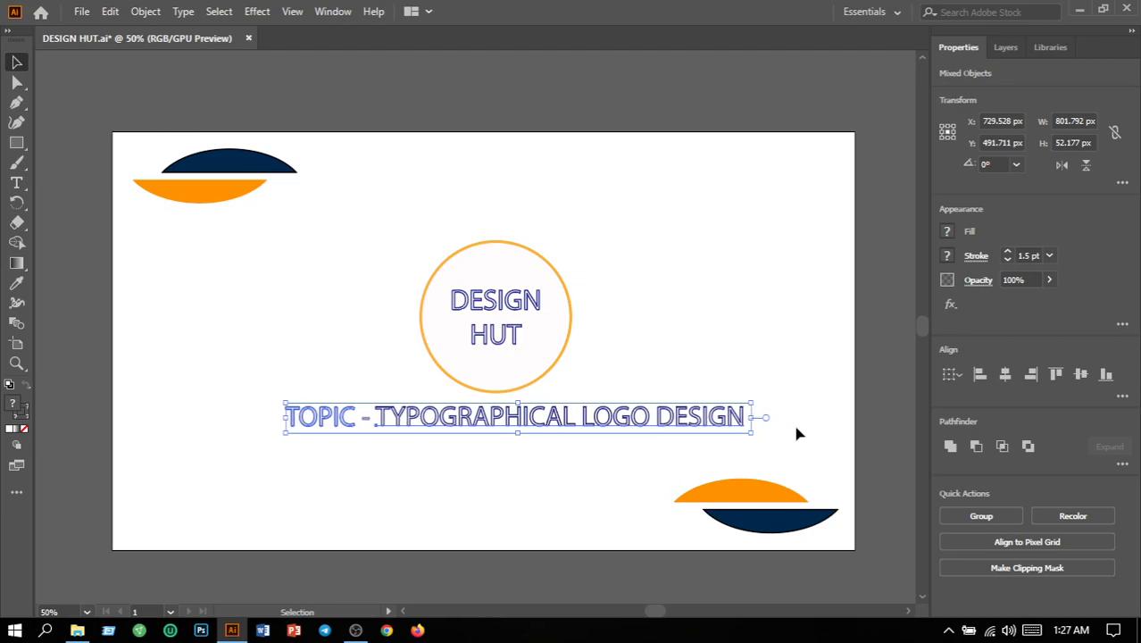
key("shift+Left")
key("shift+Left")
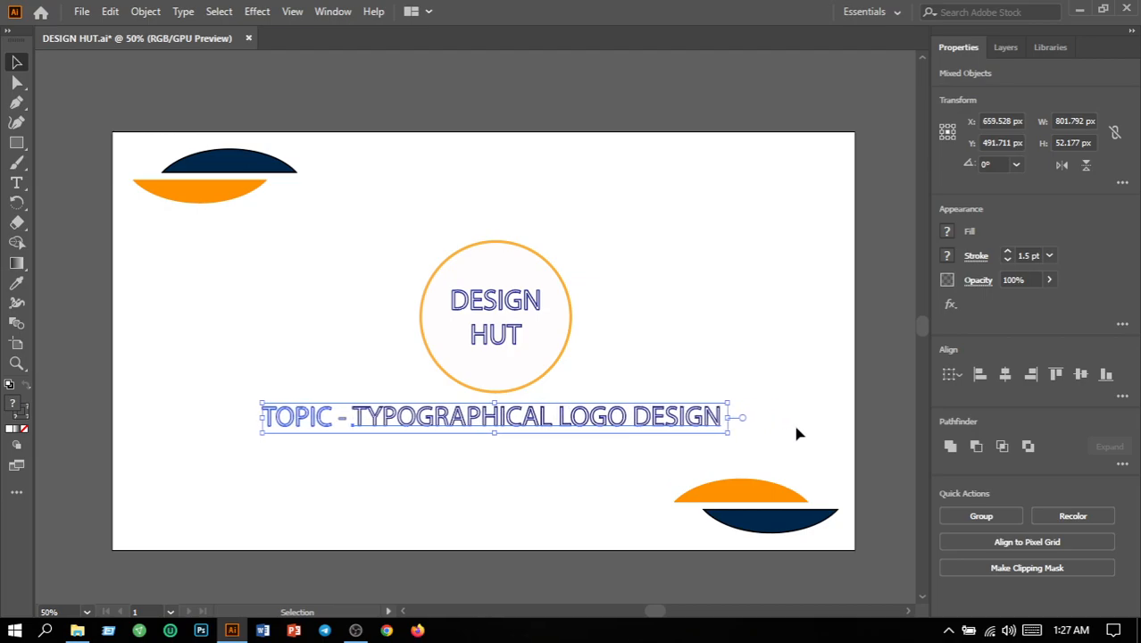
left_click(786, 303)
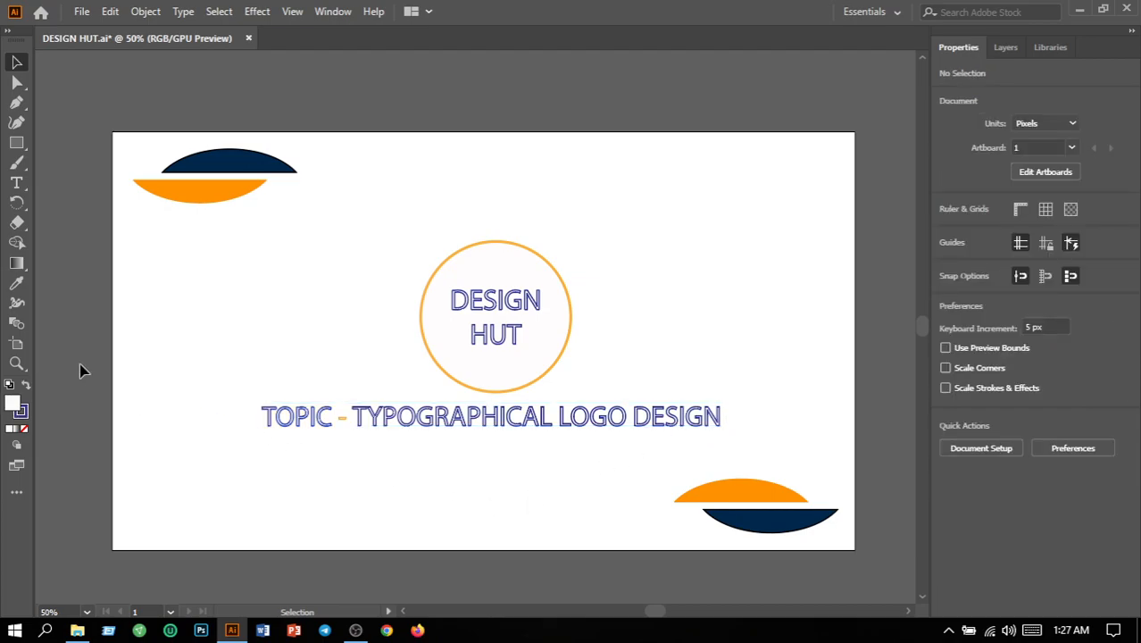
Save the document and export its artboards as DESIGN HUT.png at 72 ppi, replacing the existing DESIGN HUT-01.png.
left_click(79, 12)
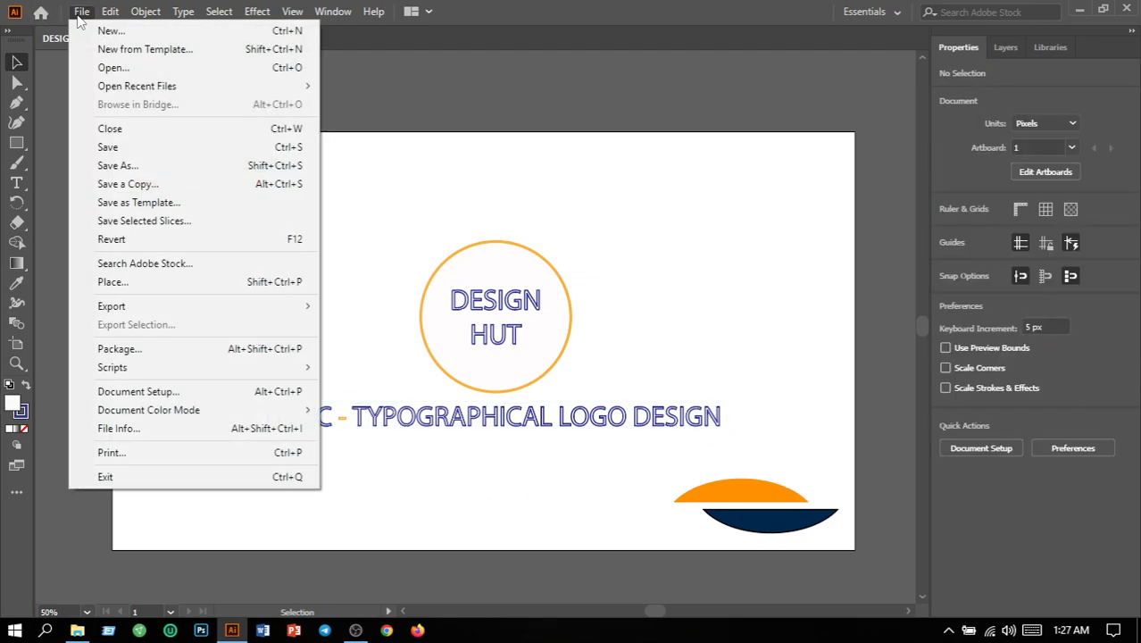
left_click(96, 148)
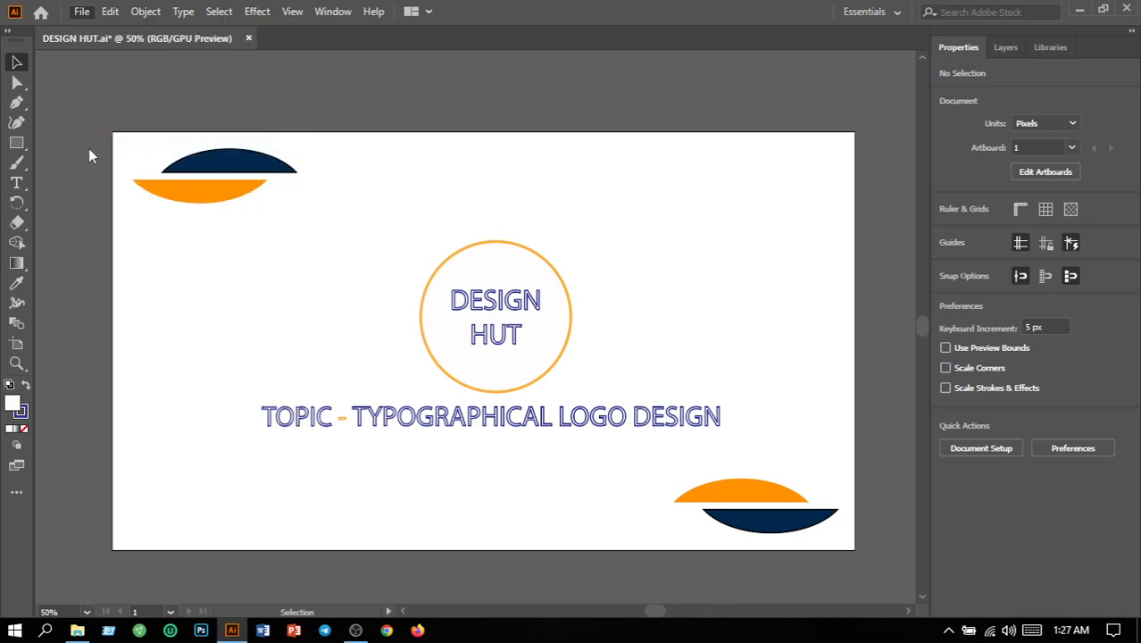
left_click(79, 15)
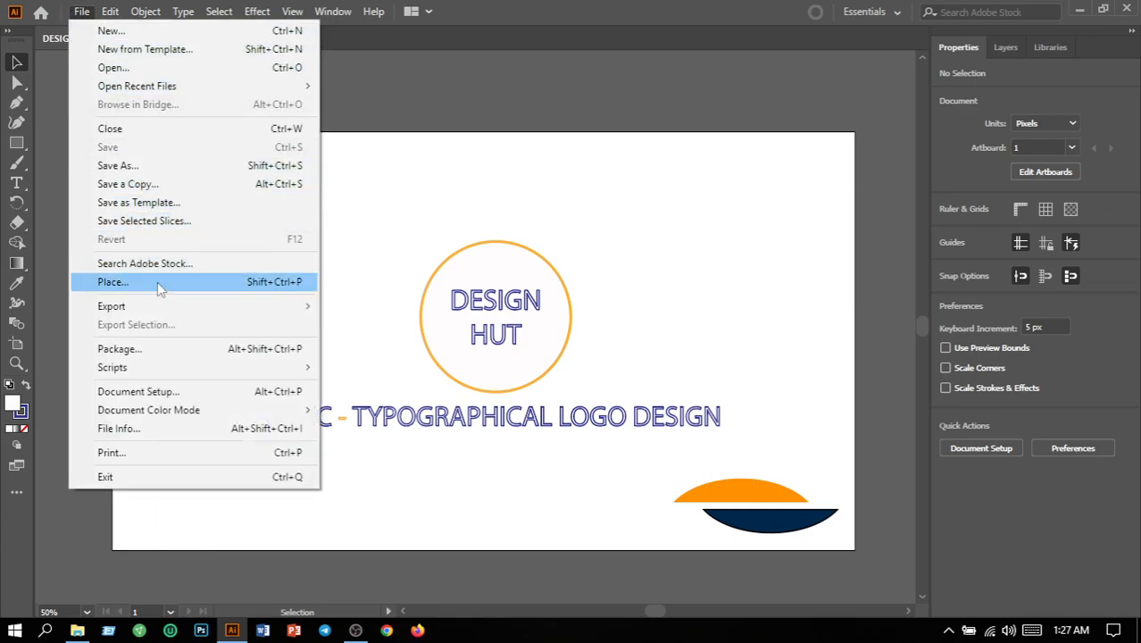
mouse_move(203, 306)
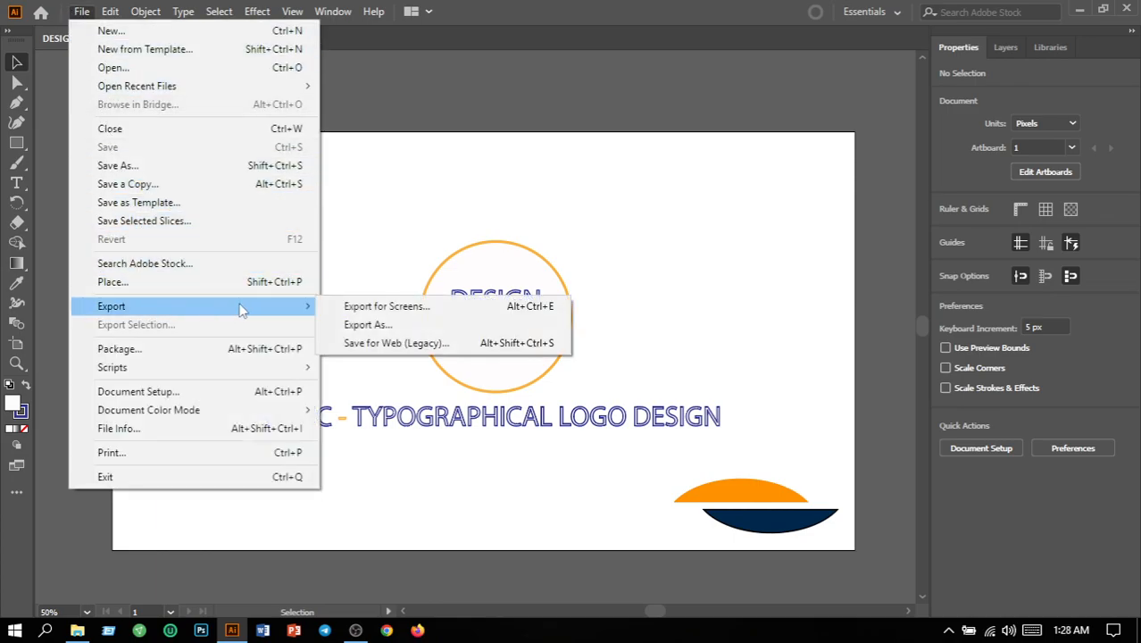
left_click(369, 326)
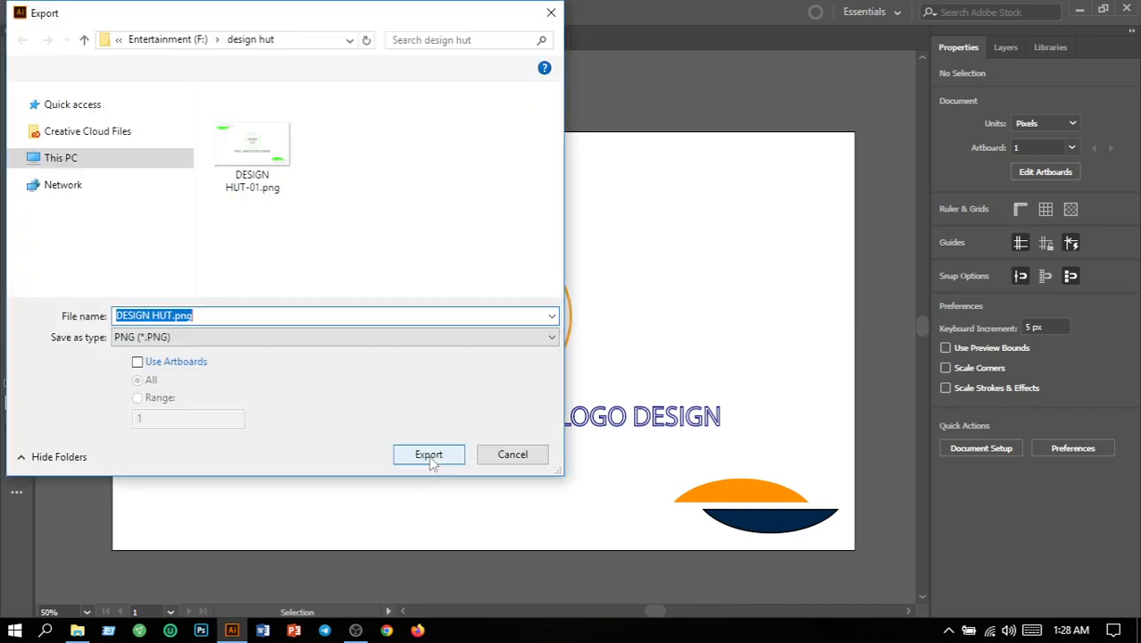
left_click(138, 361)
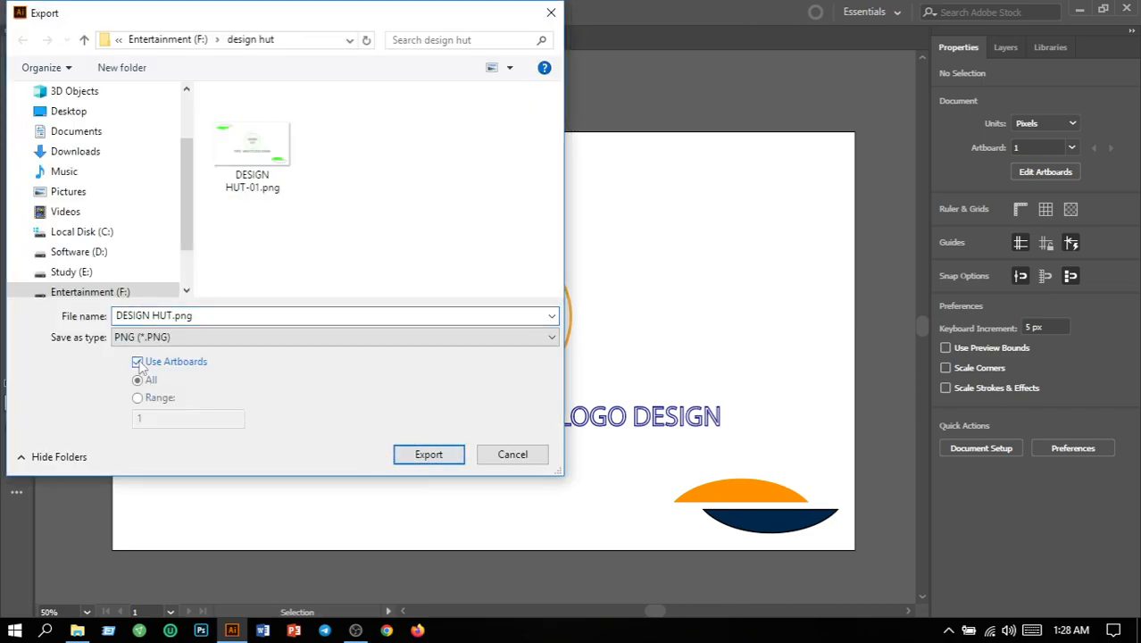
left_click(429, 457)
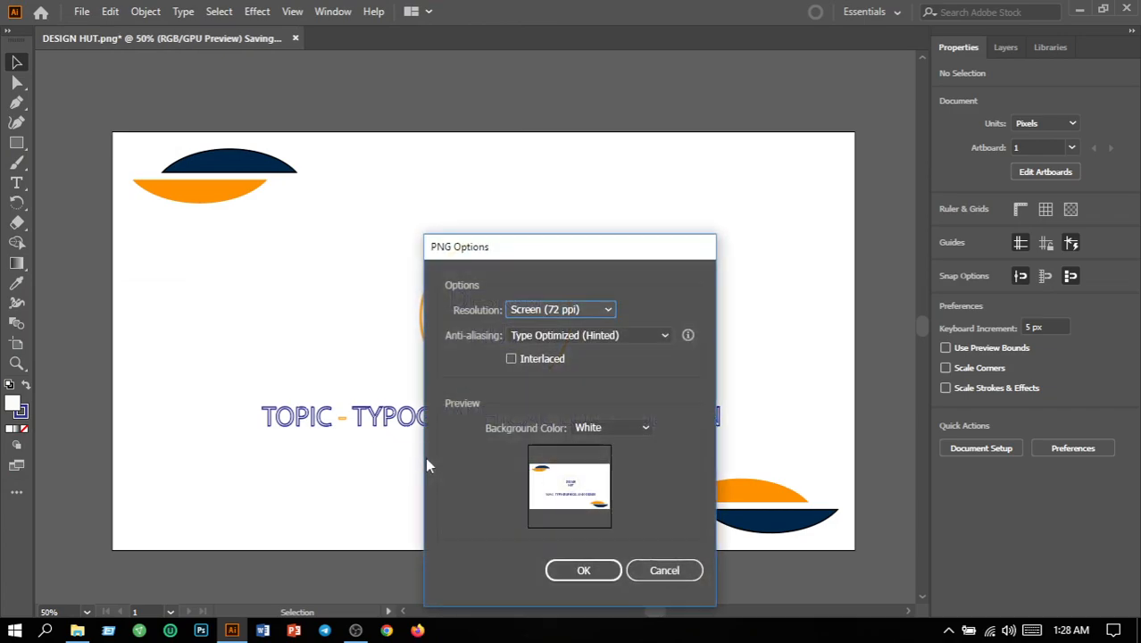
left_click(585, 572)
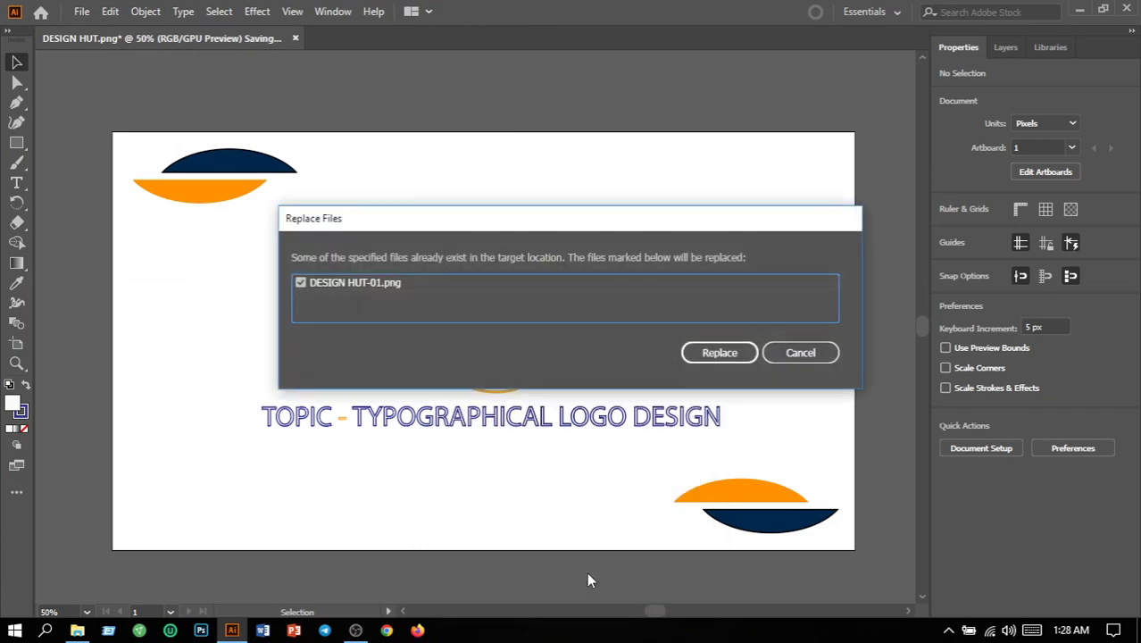
left_click(717, 353)
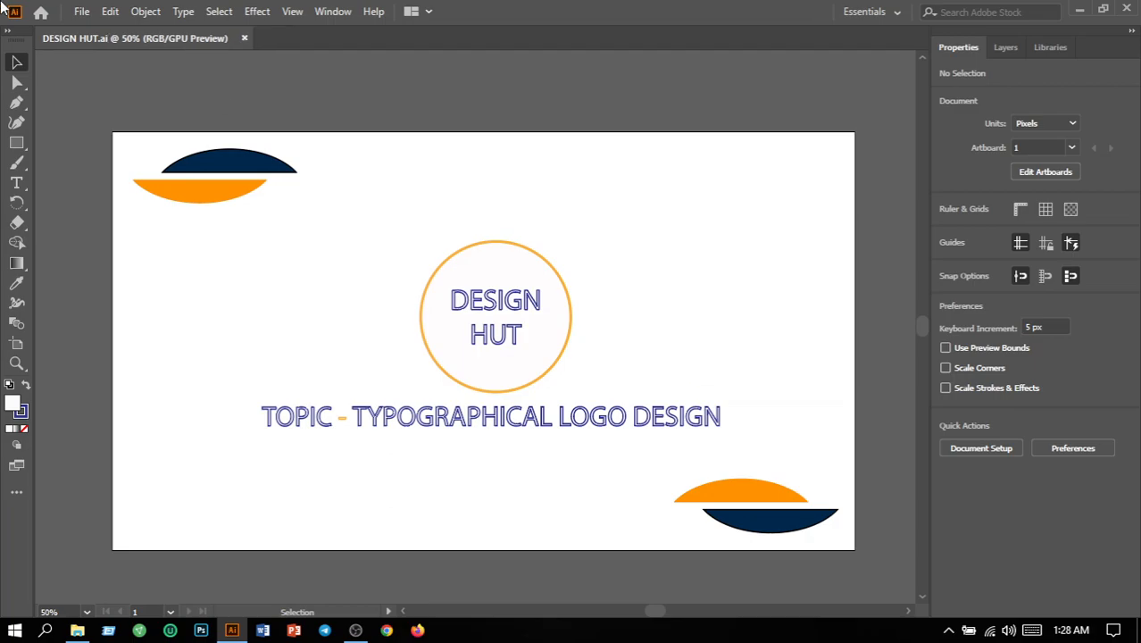
Create a new 10 x 10 in RGB document with one artboard from the recent custom preset.
left_click(81, 12)
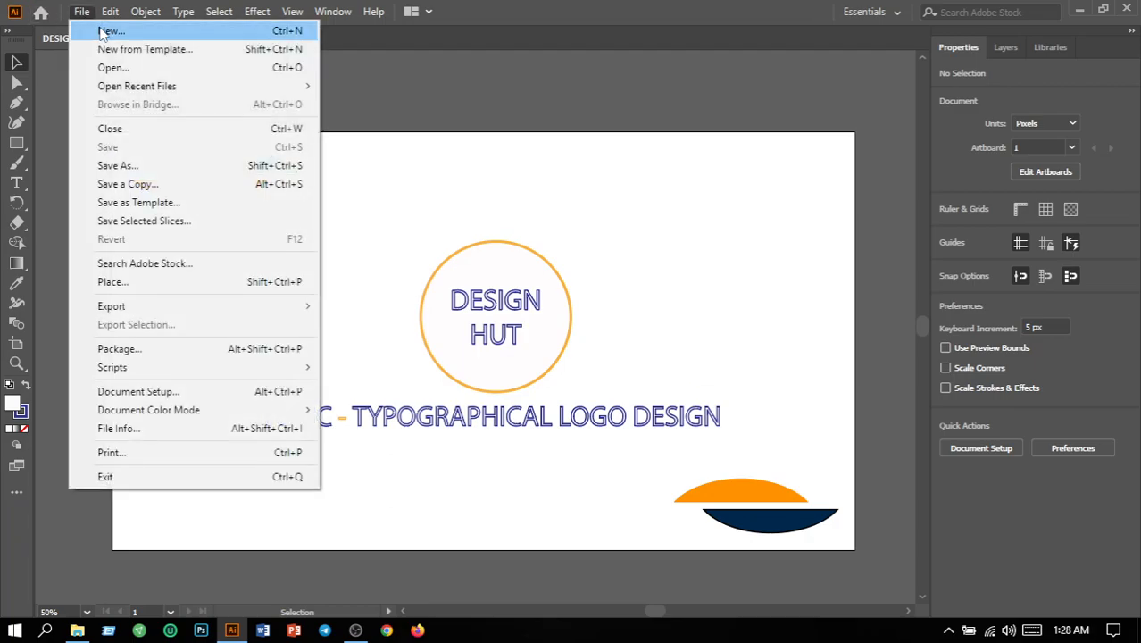
key("Escape")
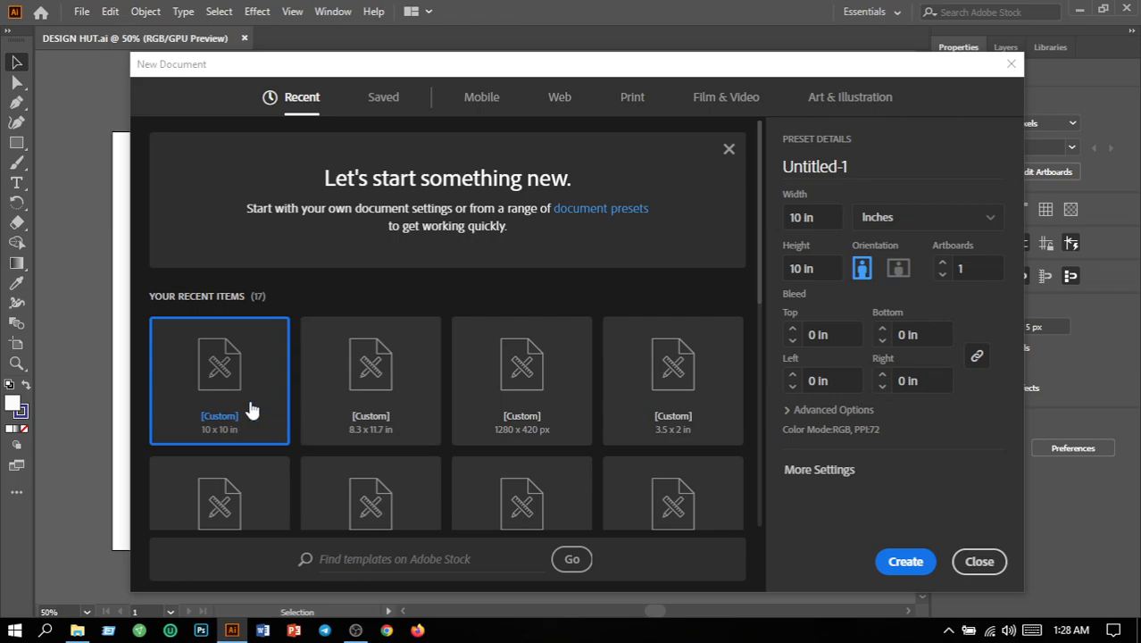
left_click(928, 569)
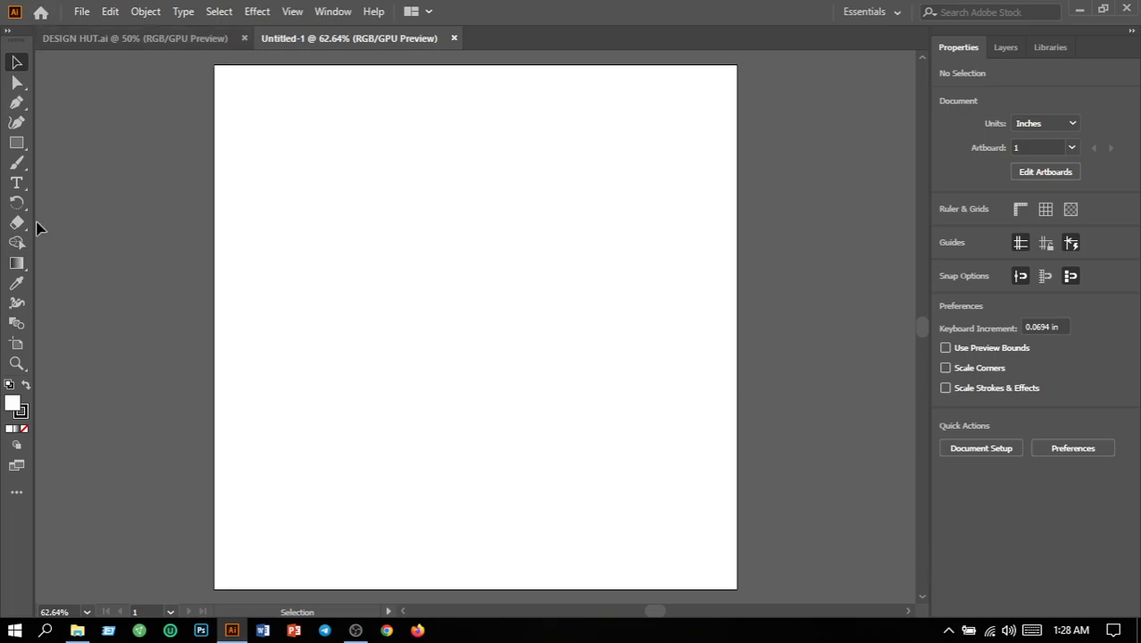
Add a text object containing a capital T in the upper middle of the blank artboard.
left_click(18, 184)
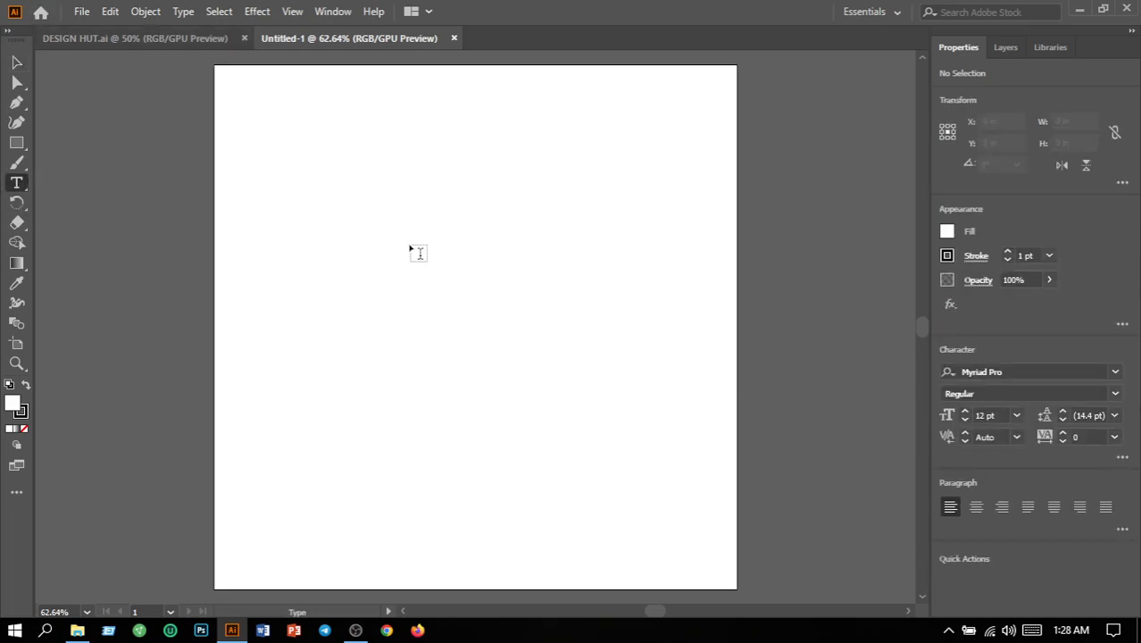
left_click(433, 259)
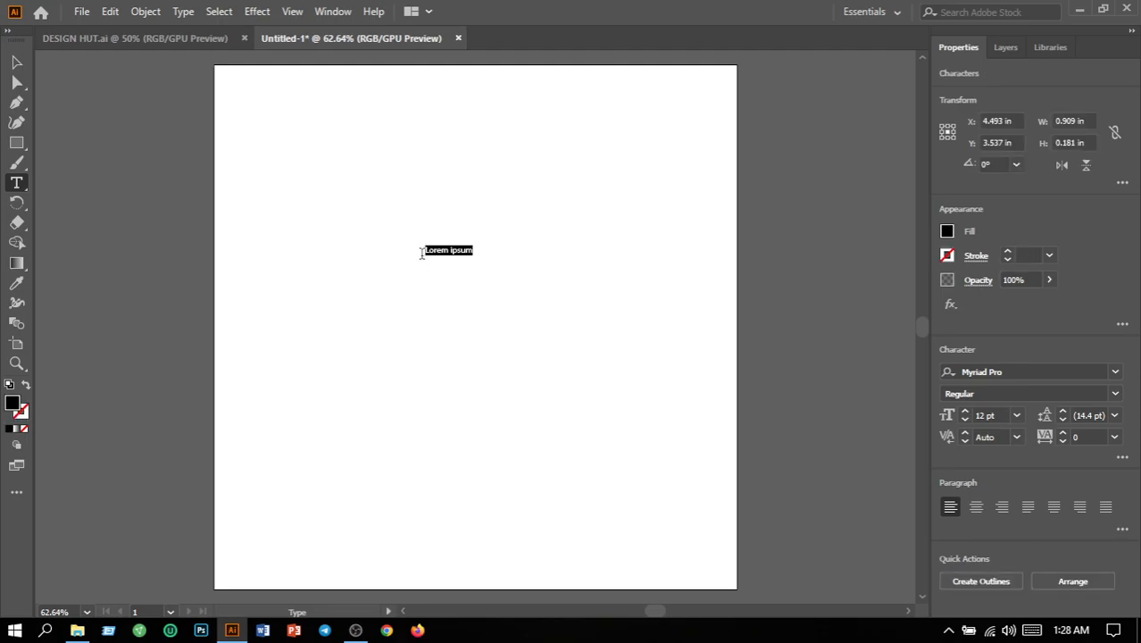
type("t")
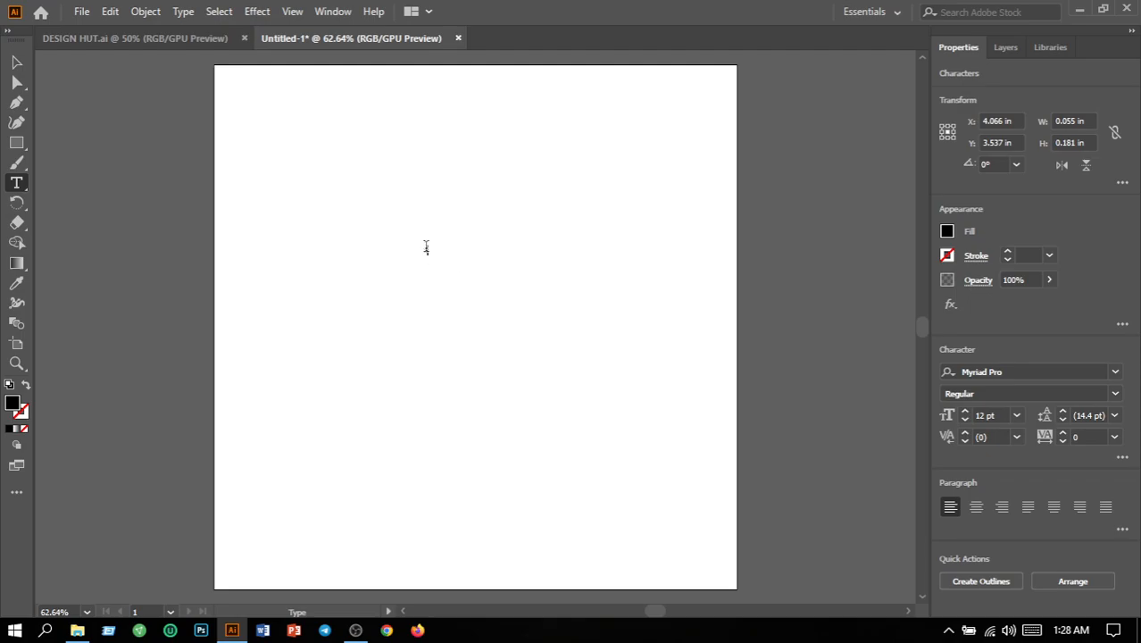
key("BackSpace")
type("T")
Set the font size of the letter T to 200 pt.
left_click_drag(429, 249, 400, 260)
left_click(987, 415)
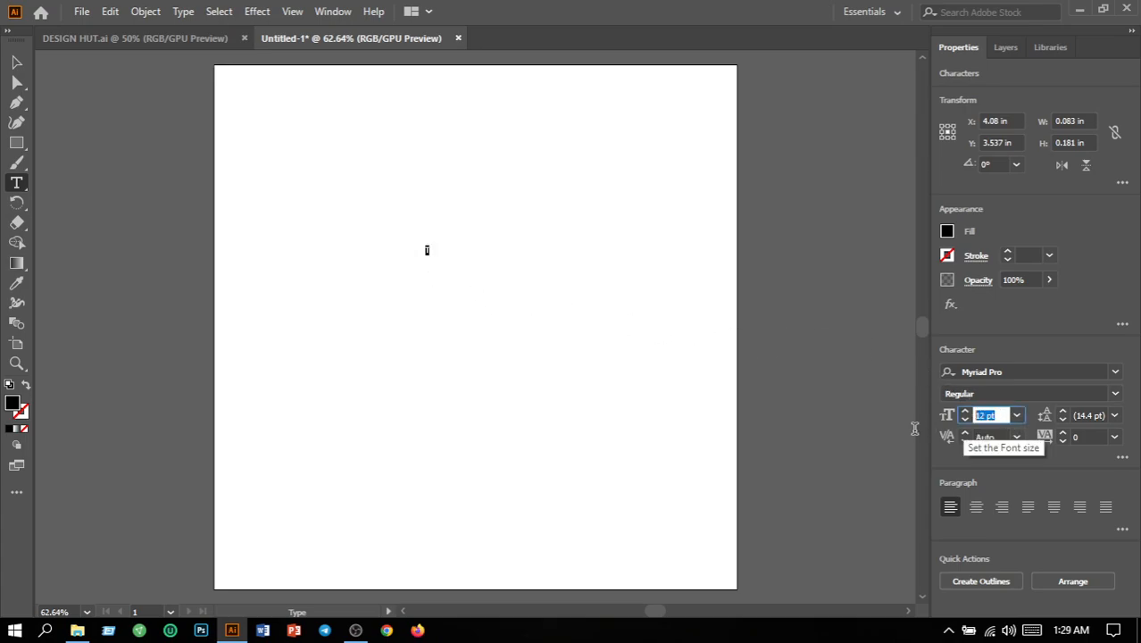
type("200")
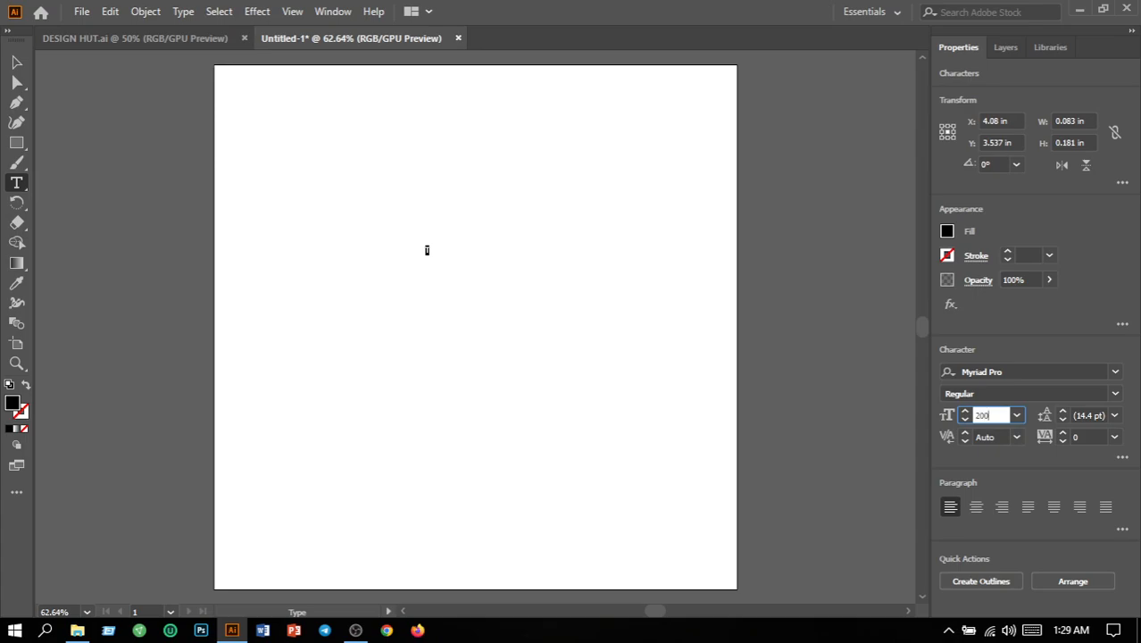
key("Return")
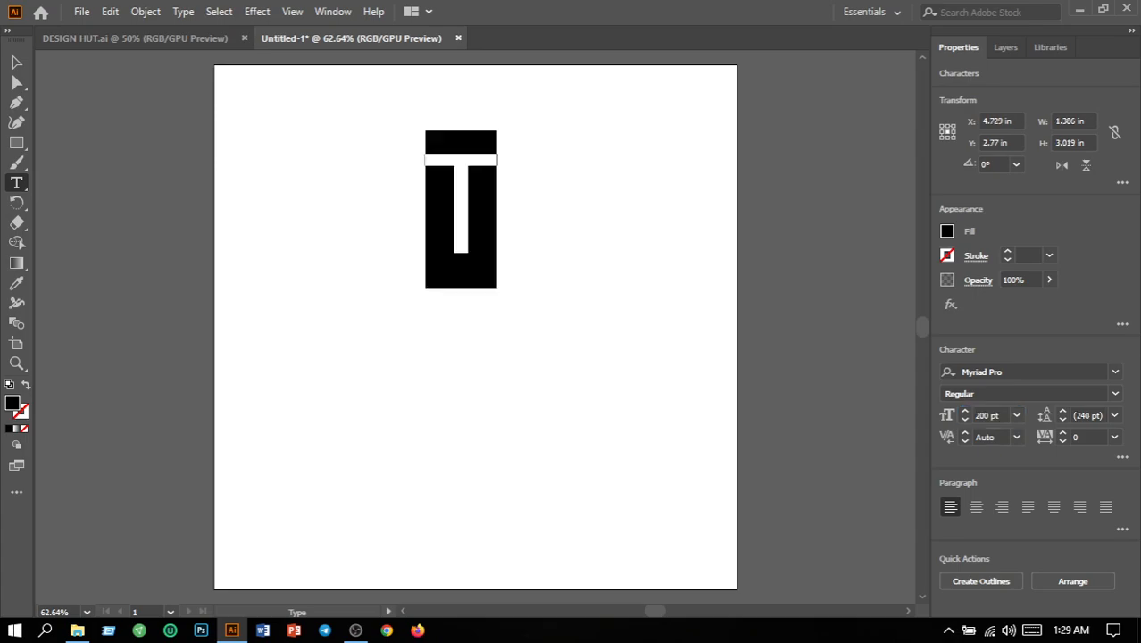
Preview the available fonts on the selected letter T and apply BOSQUE.
left_click(1115, 373)
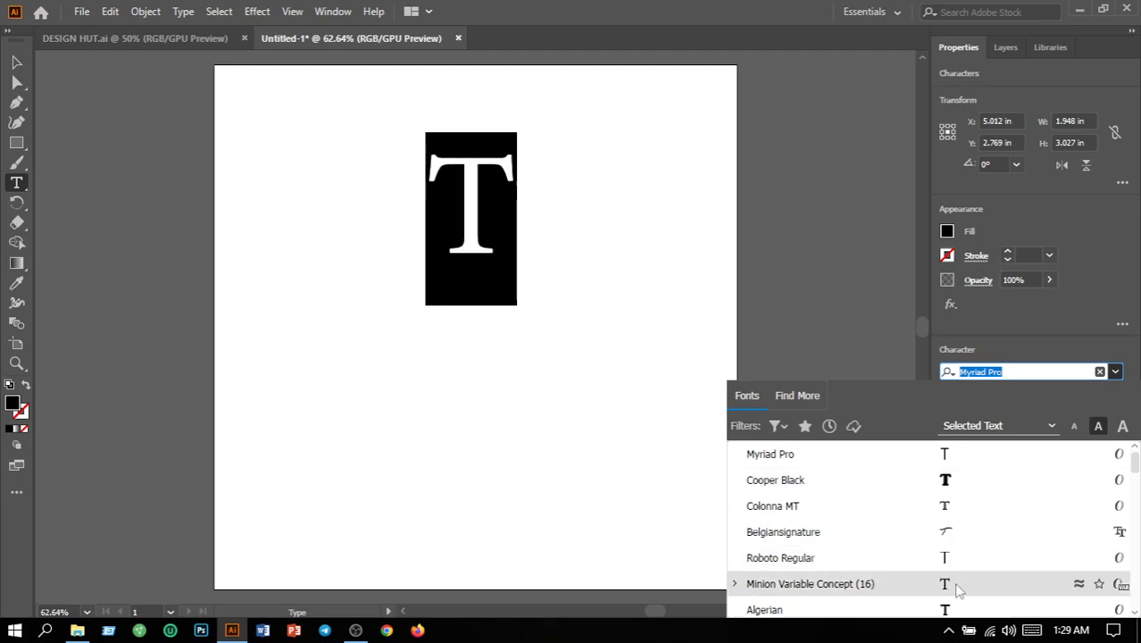
scroll(957, 589, "down", 1)
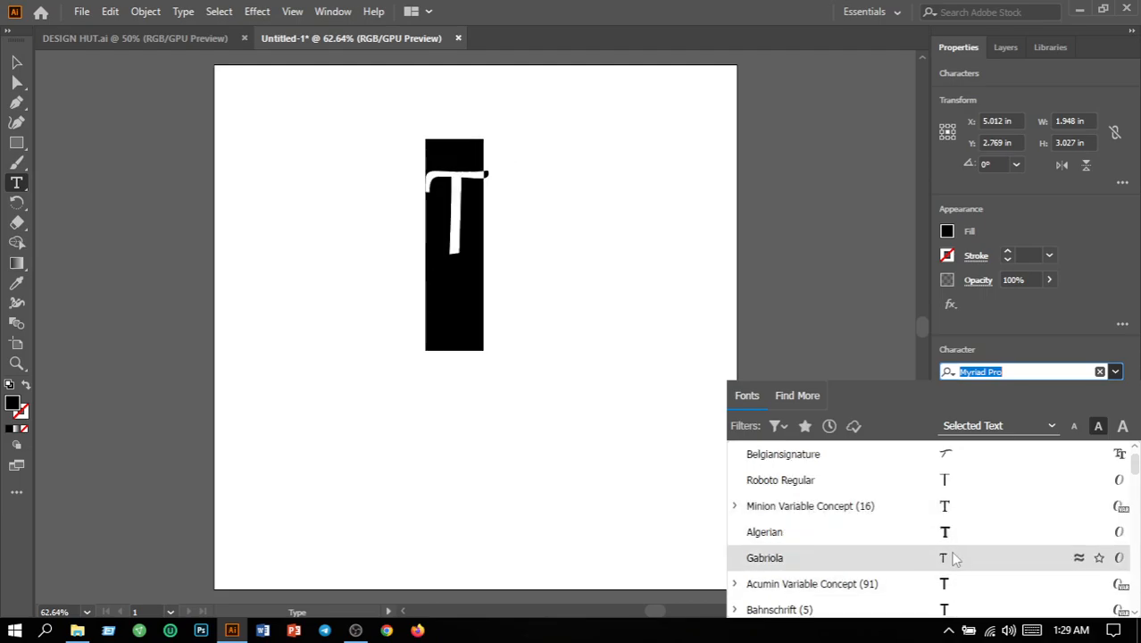
scroll(953, 559, "down", 1)
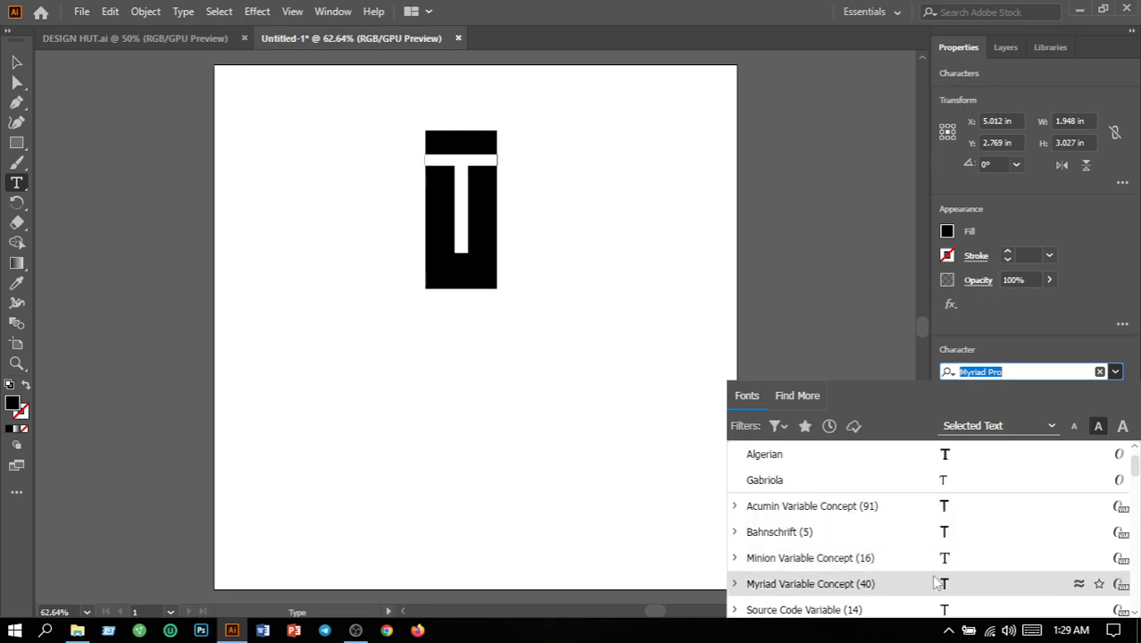
scroll(936, 585, "down", 1)
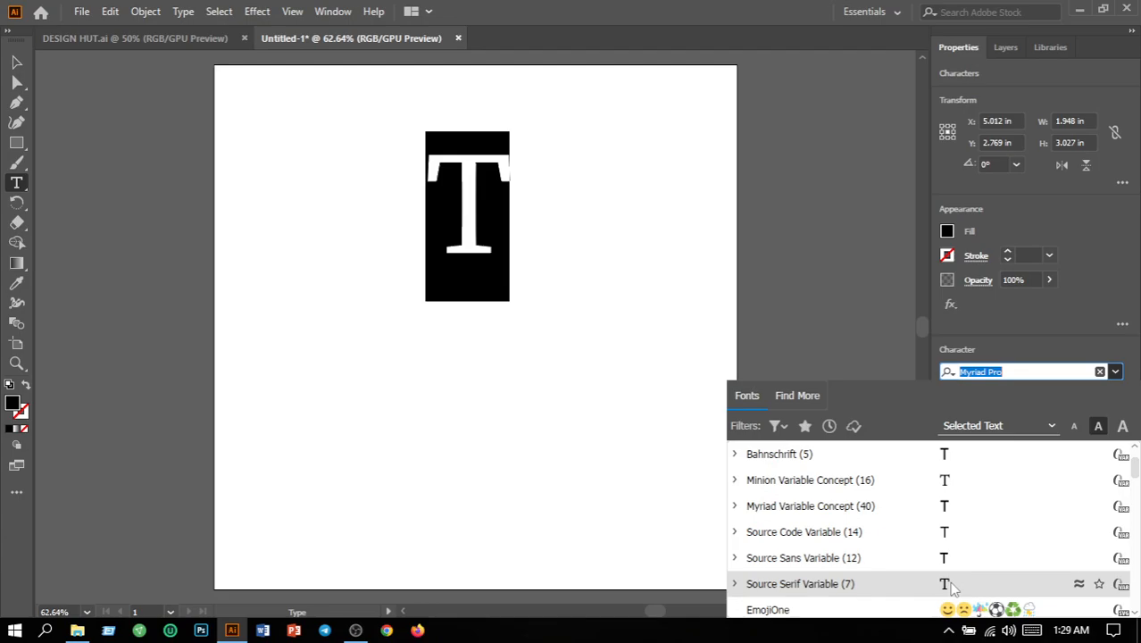
scroll(951, 584, "down", 1)
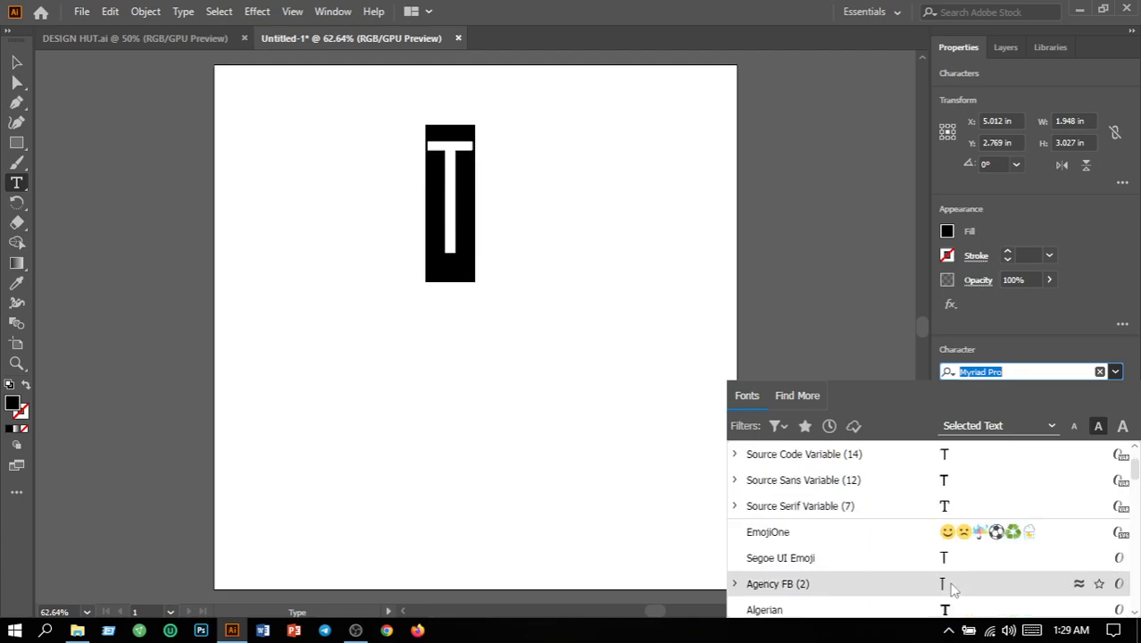
scroll(952, 585, "down", 1)
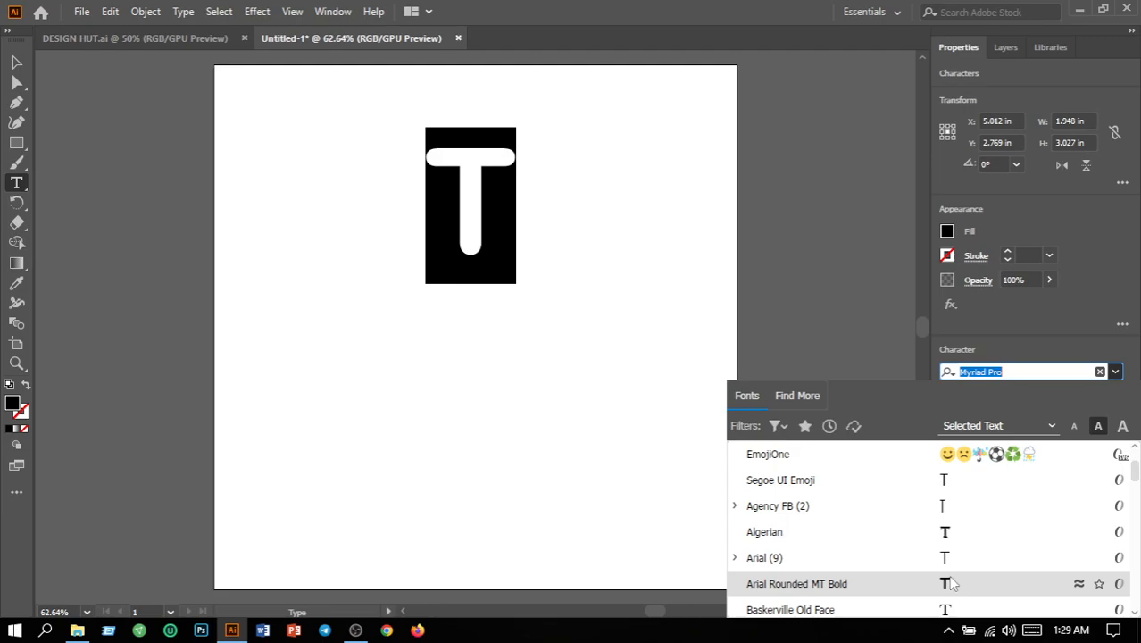
scroll(952, 588, "down", 1)
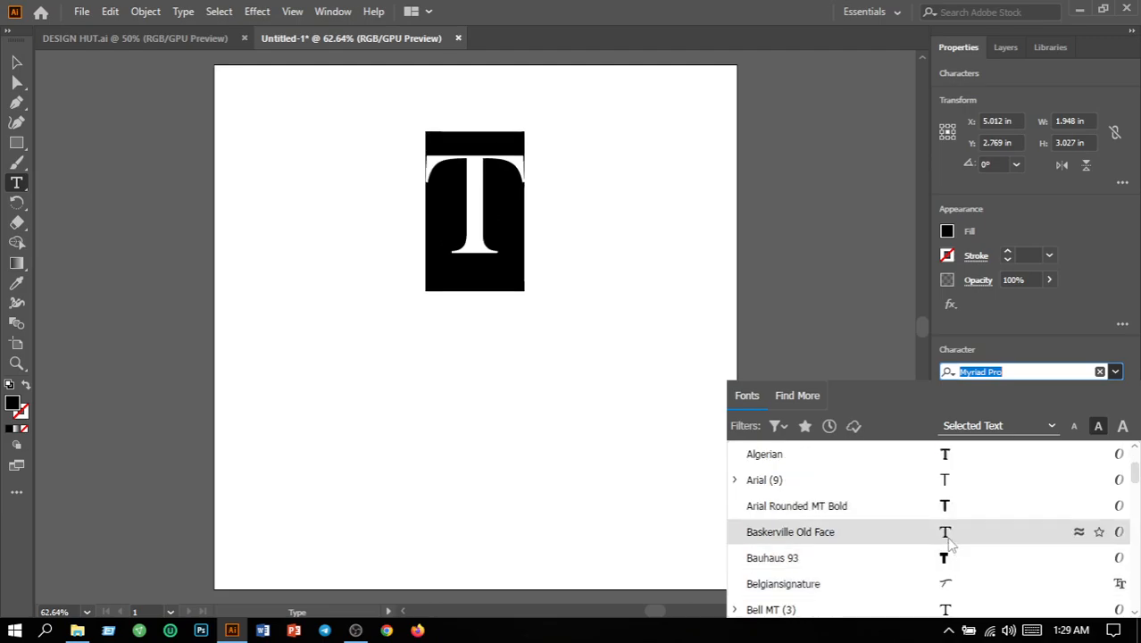
scroll(952, 545, "down", 1)
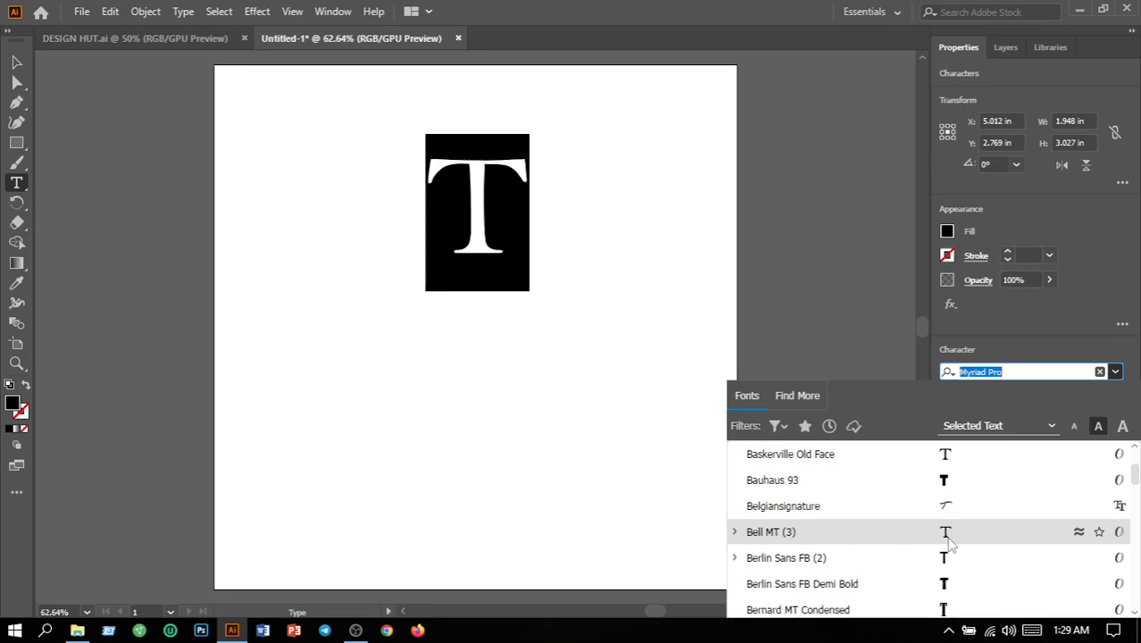
scroll(950, 543, "down", 1)
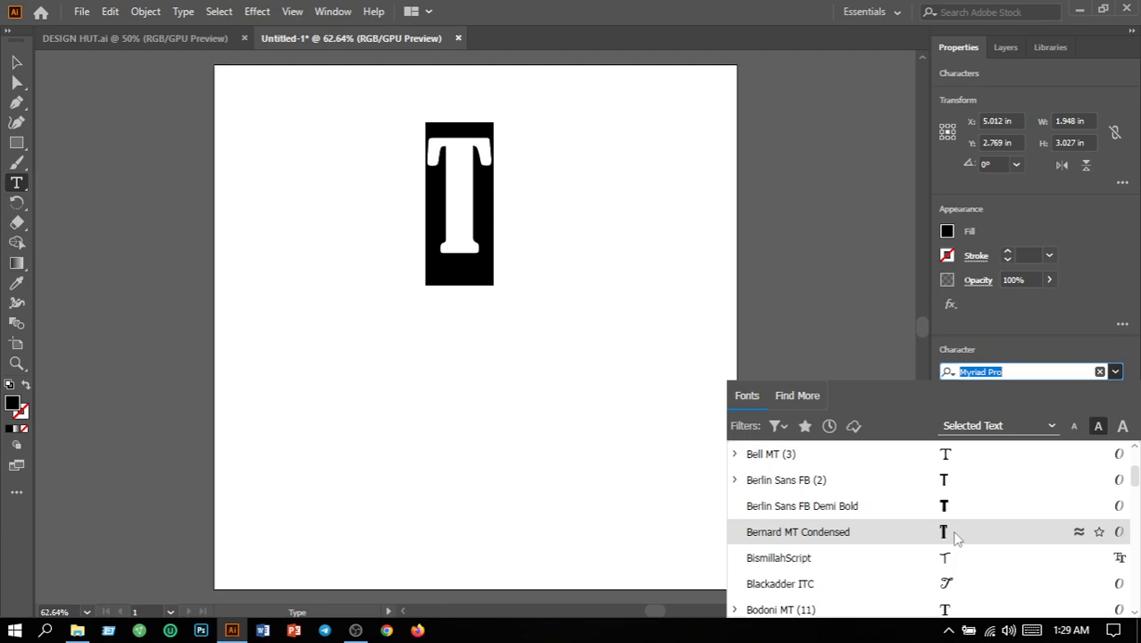
scroll(953, 535, "down", 1)
scroll(954, 540, "down", 1)
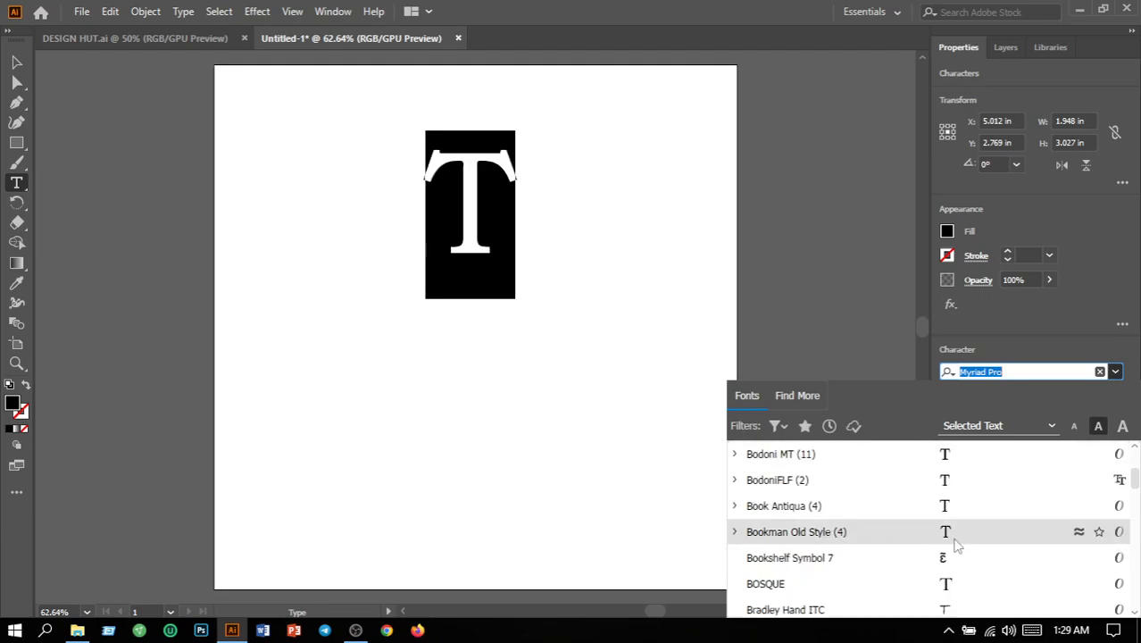
scroll(954, 543, "down", 1)
scroll(972, 543, "down", 2)
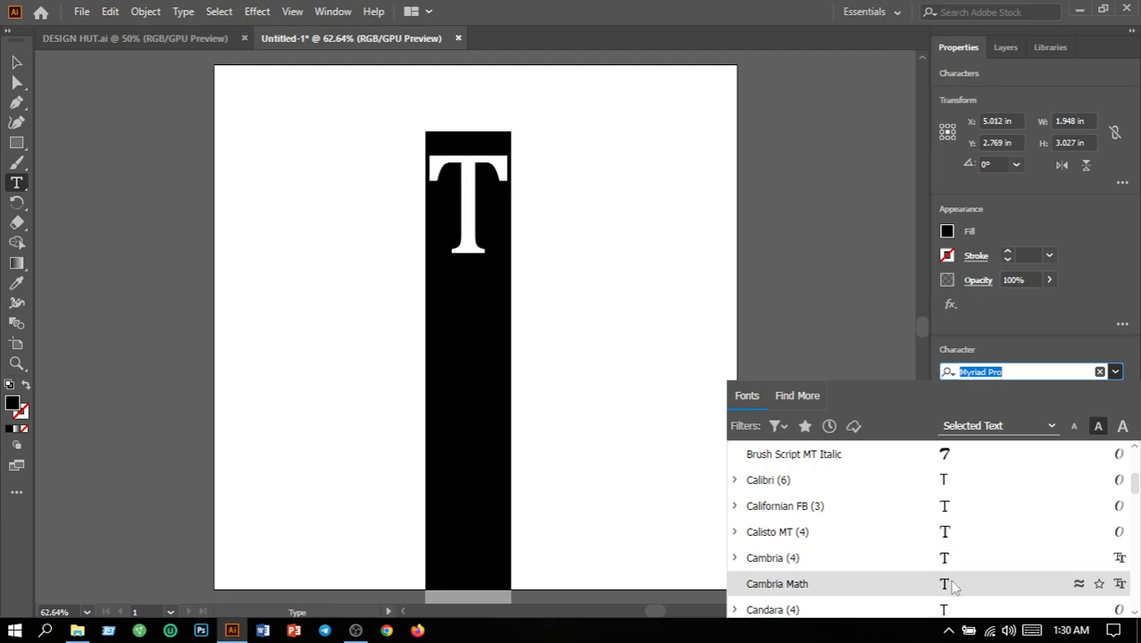
scroll(952, 585, "down", 3)
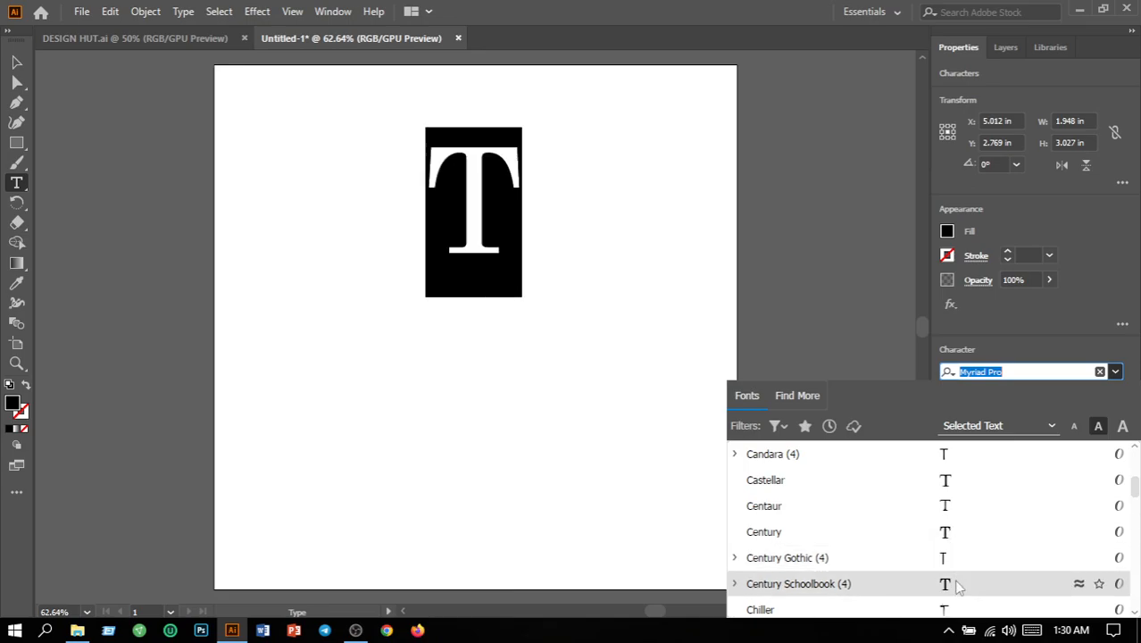
scroll(955, 584, "down", 3)
scroll(954, 580, "down", 3)
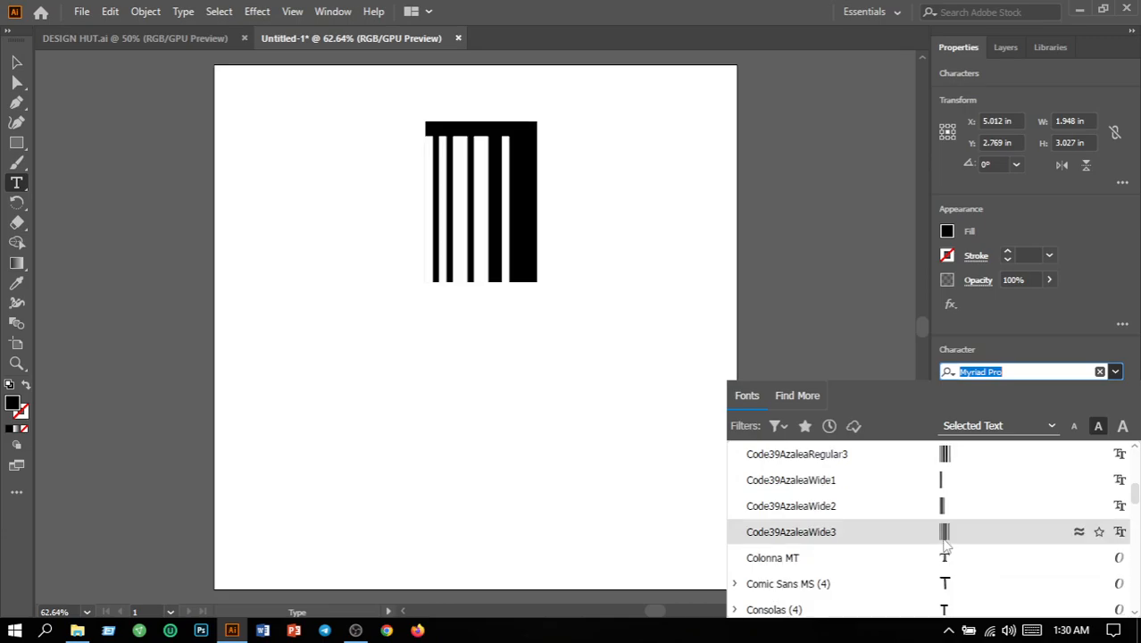
scroll(947, 546, "down", 3)
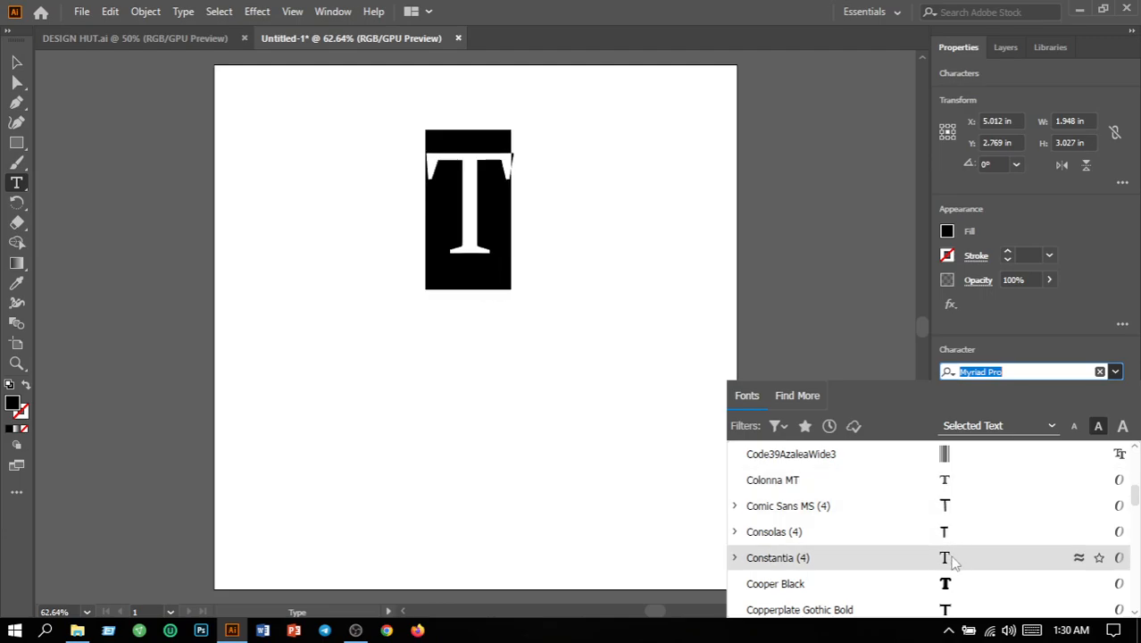
scroll(951, 559, "down", 1)
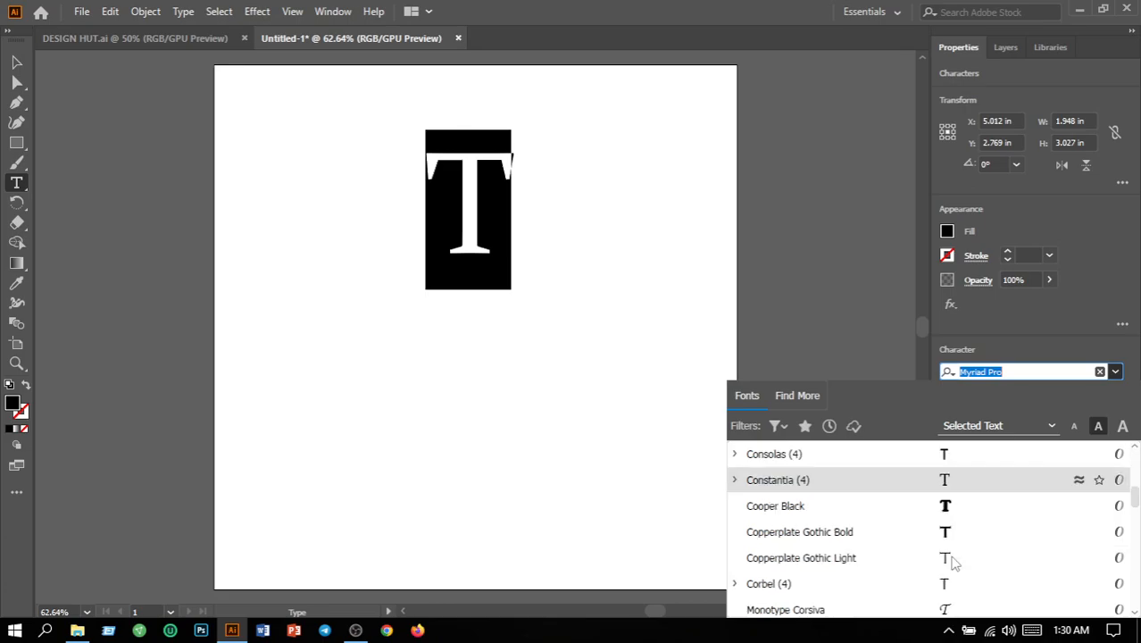
scroll(952, 560, "down", 1)
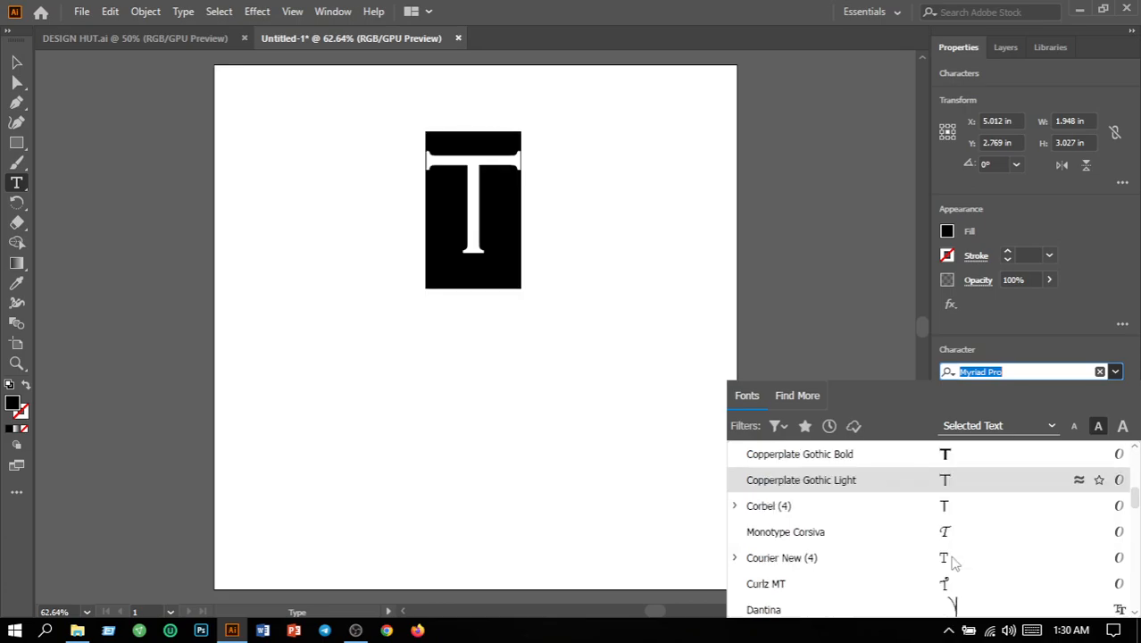
scroll(952, 560, "down", 1)
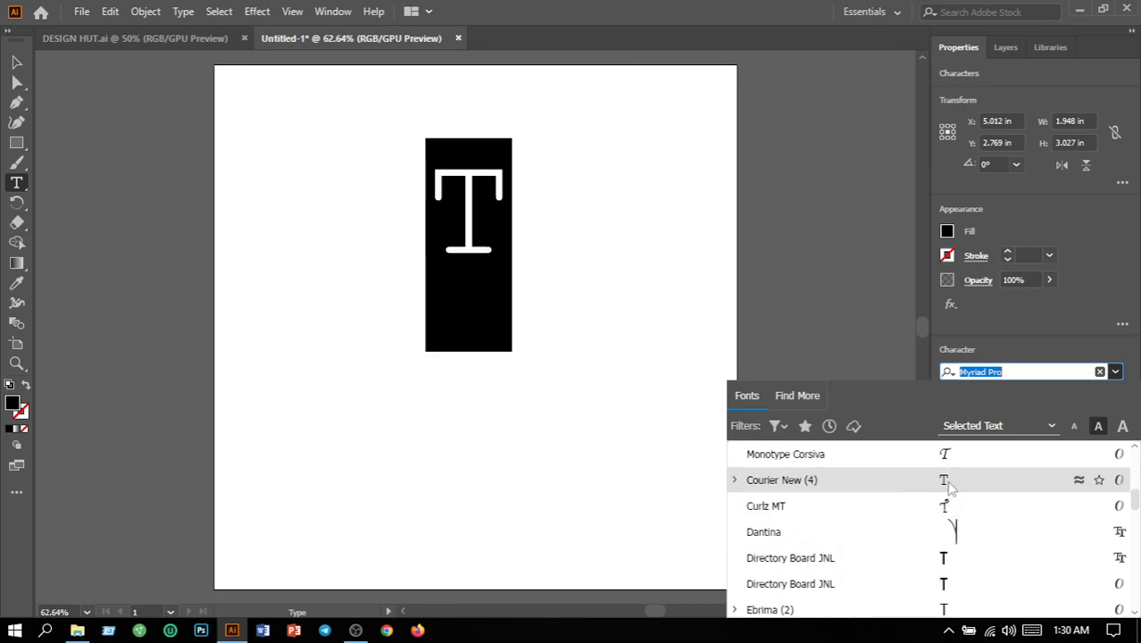
scroll(949, 482, "down", 1)
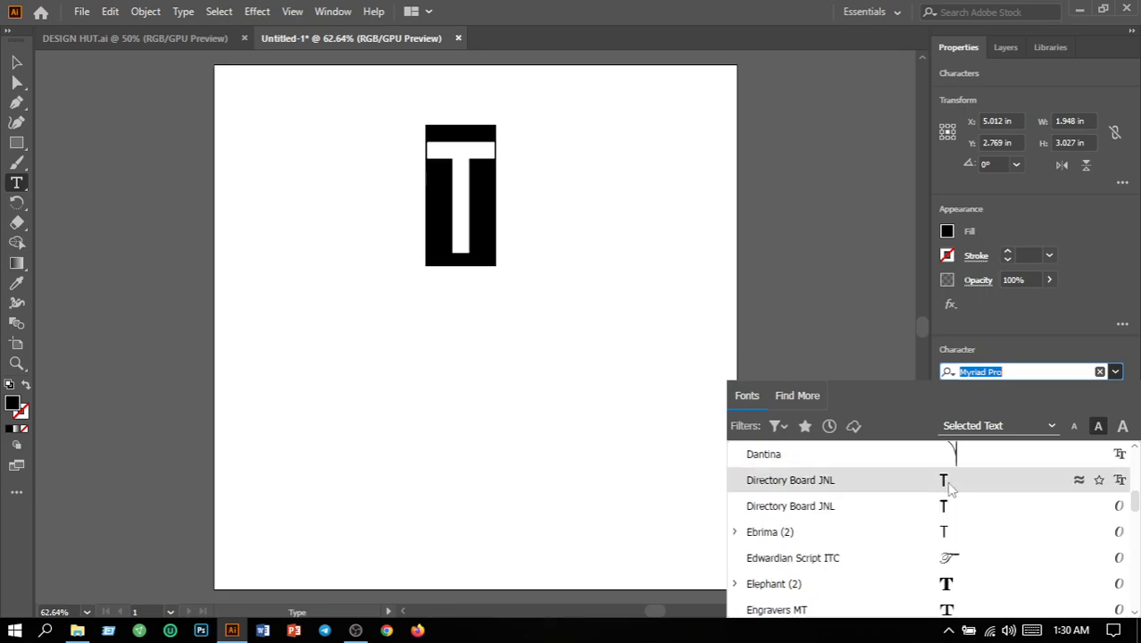
scroll(949, 549, "down", 1)
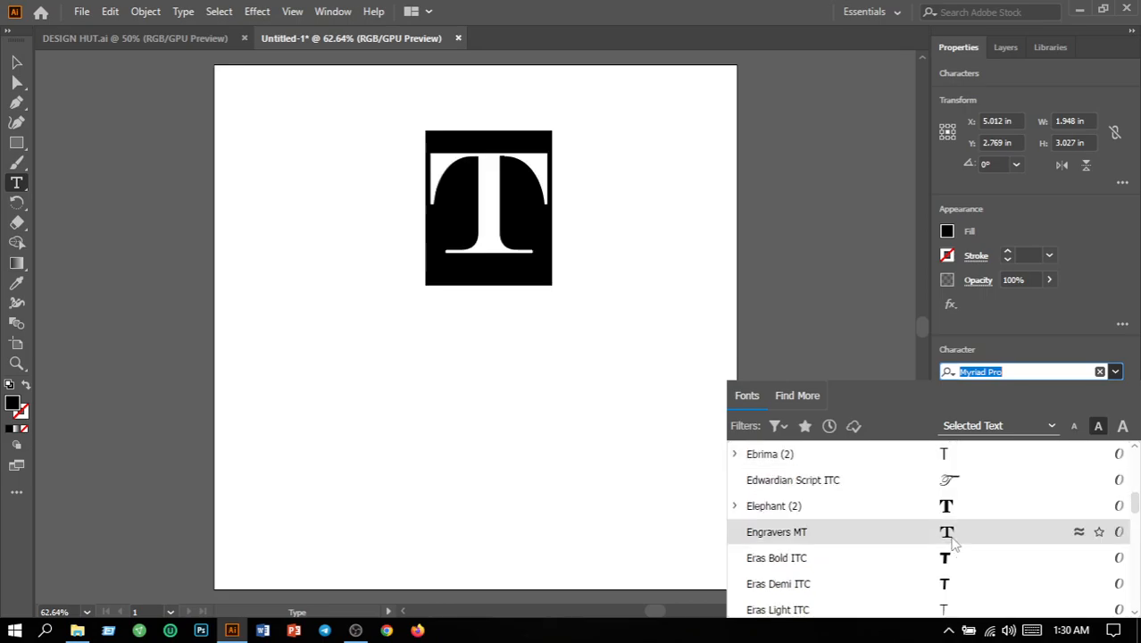
scroll(954, 543, "down", 1)
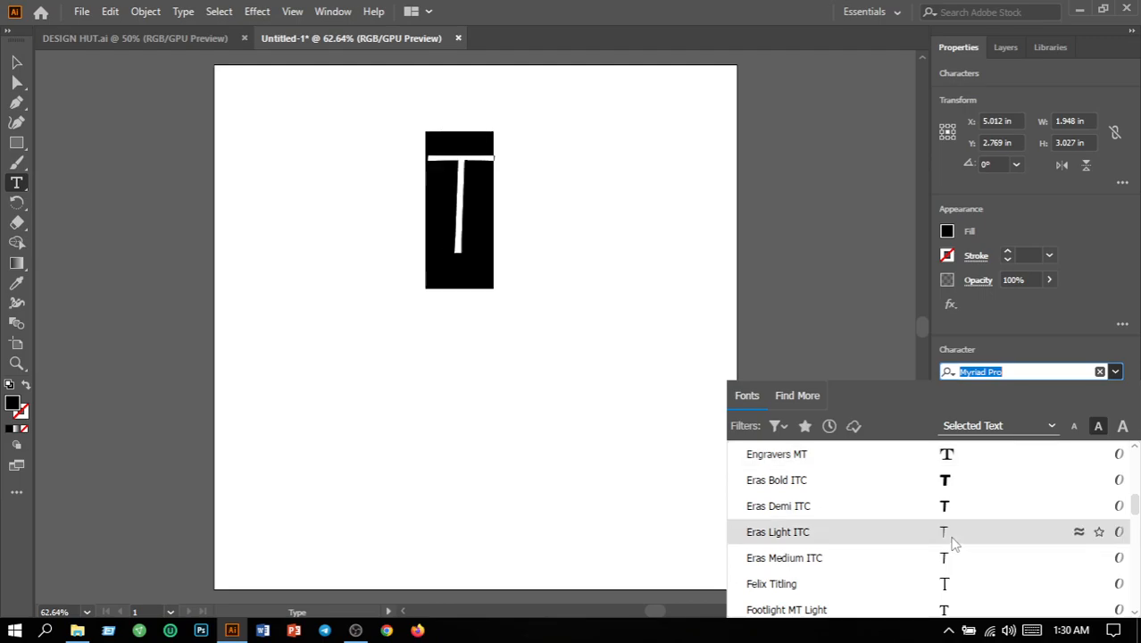
scroll(954, 543, "down", 1)
scroll(953, 543, "down", 5)
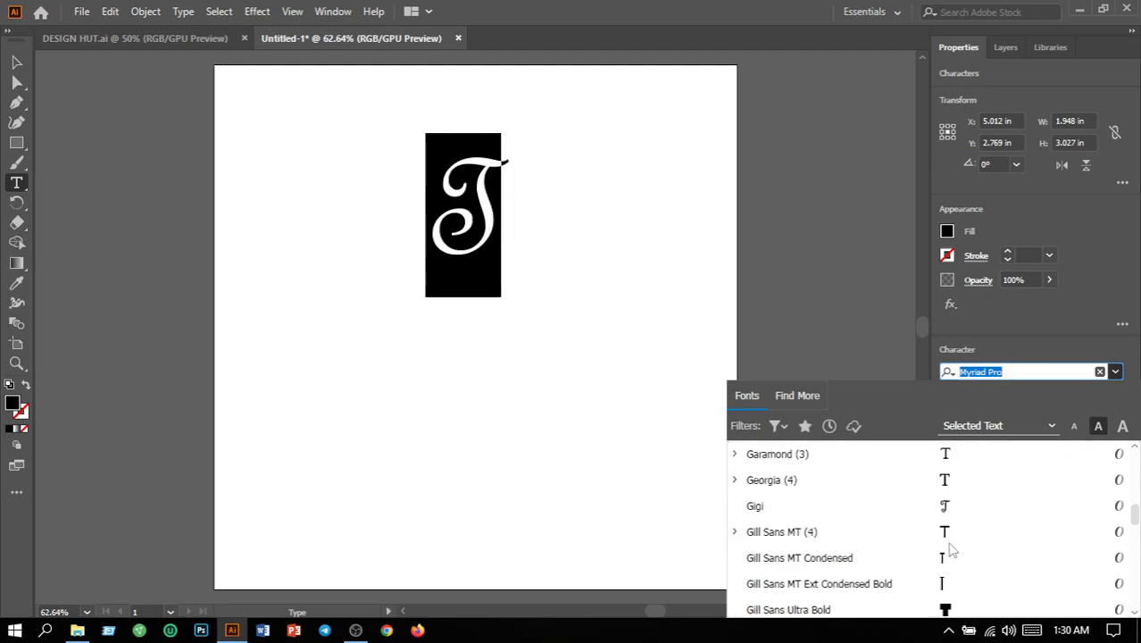
scroll(951, 552, "down", 2)
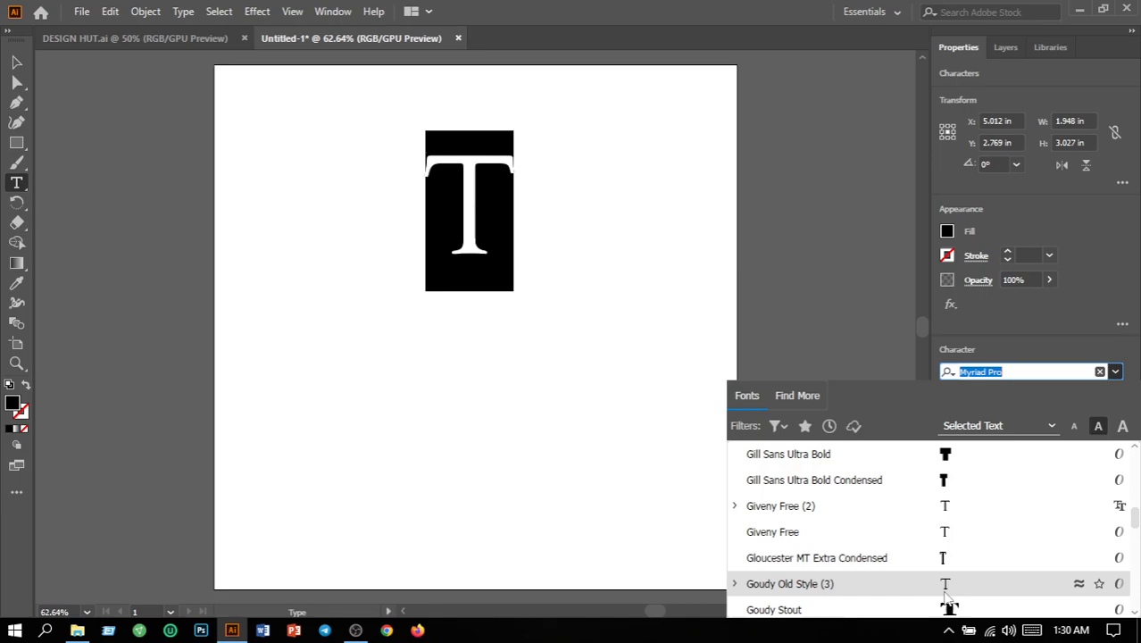
scroll(950, 589, "down", 1)
scroll(950, 582, "down", 3)
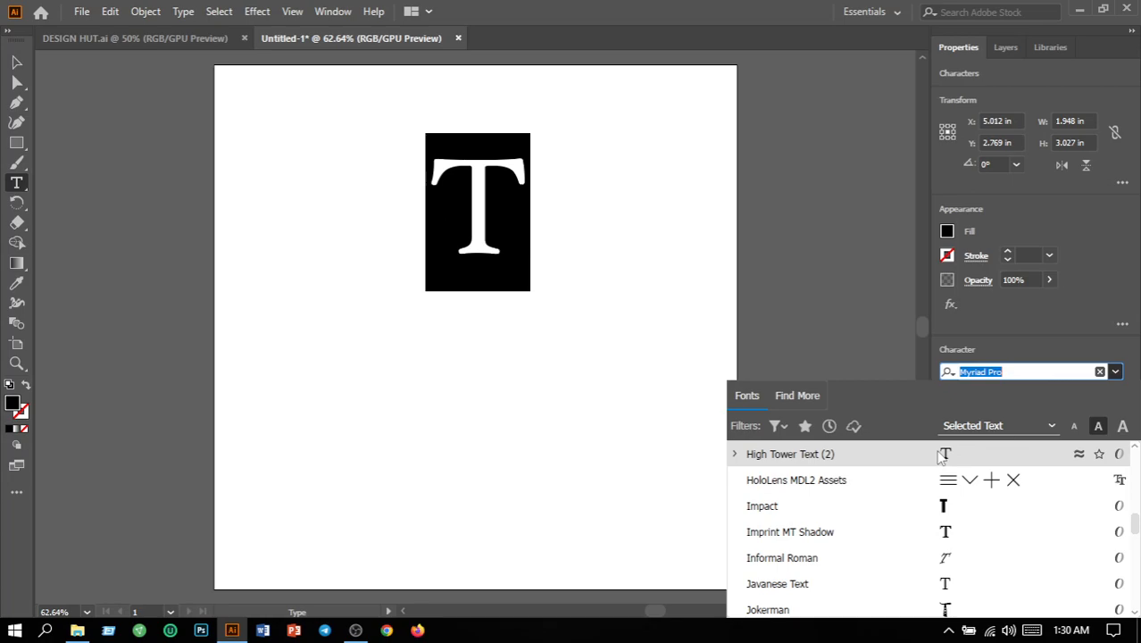
scroll(939, 456, "up", 10)
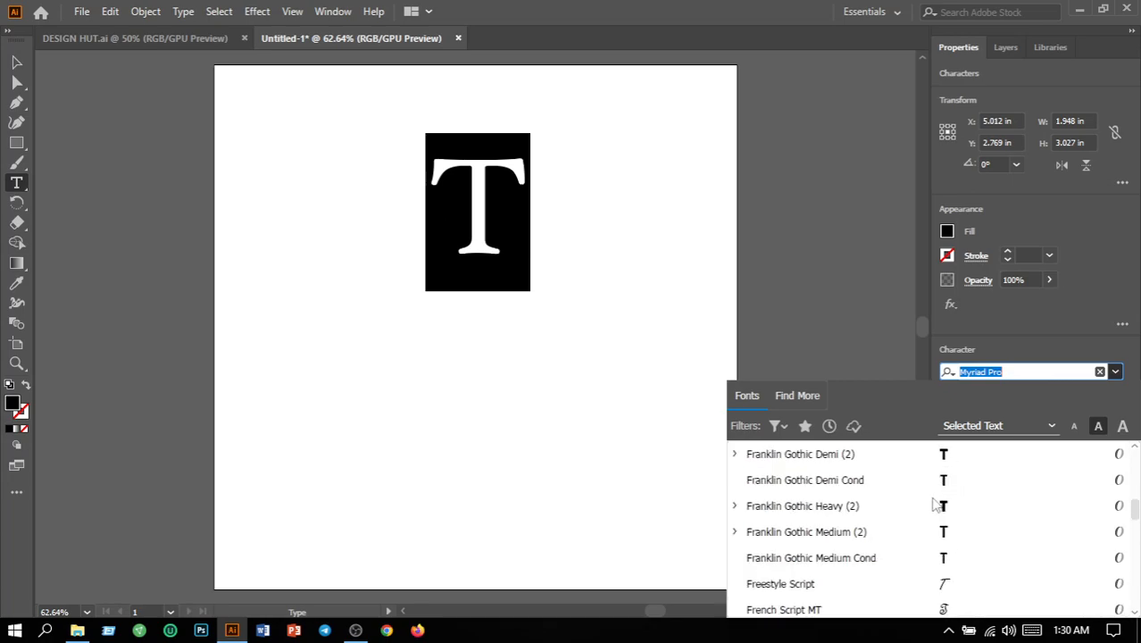
scroll(937, 500, "up", 8)
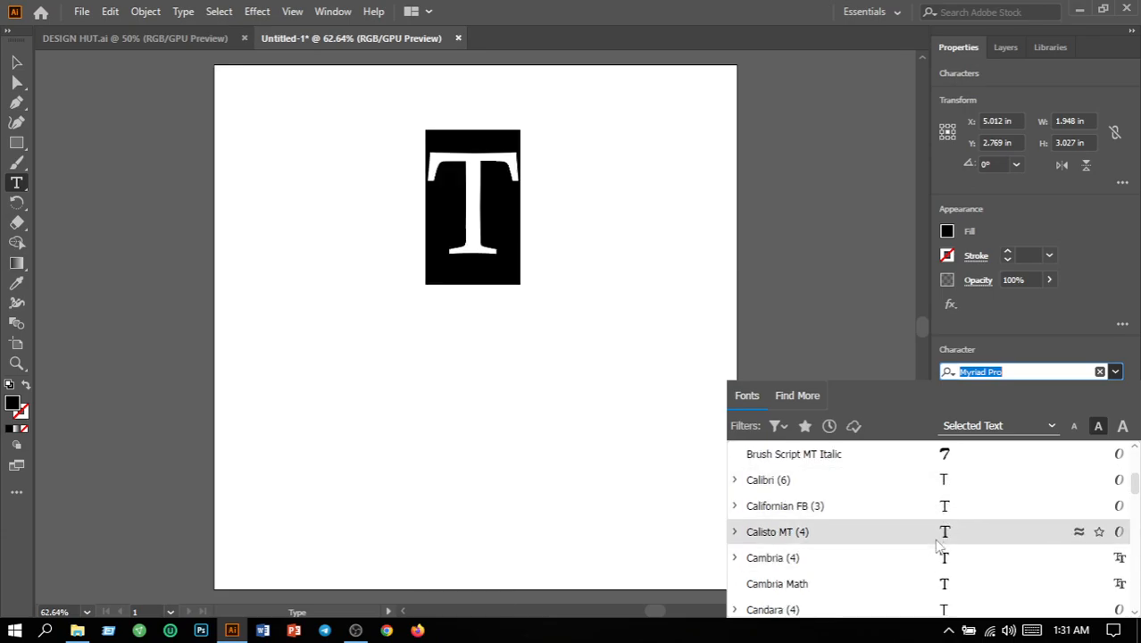
scroll(945, 535, "up", 3)
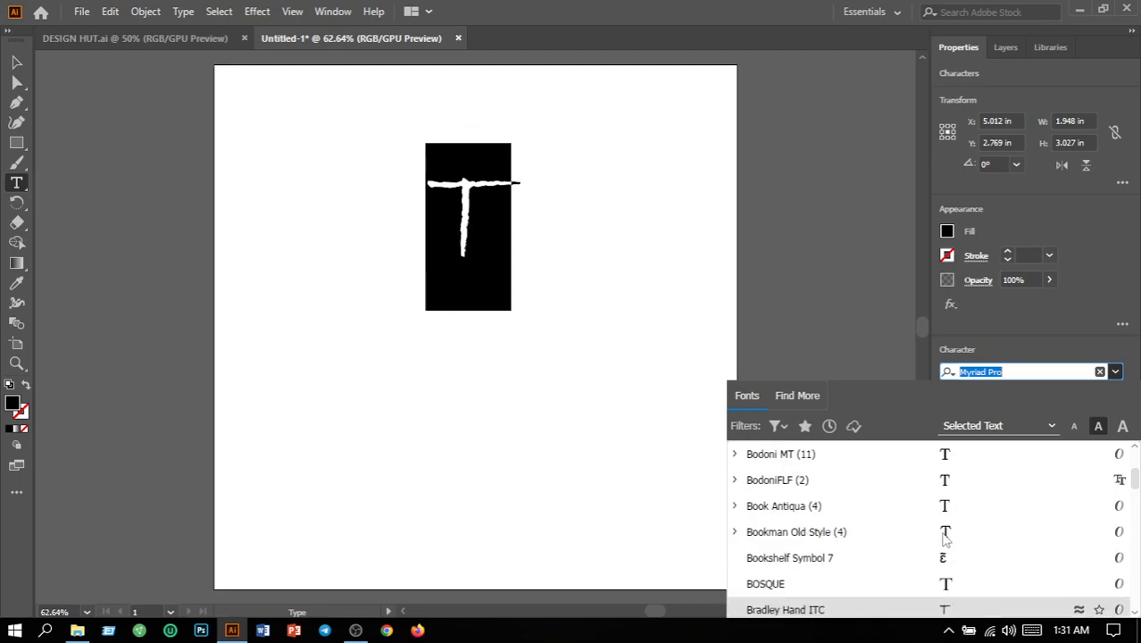
left_click(945, 585)
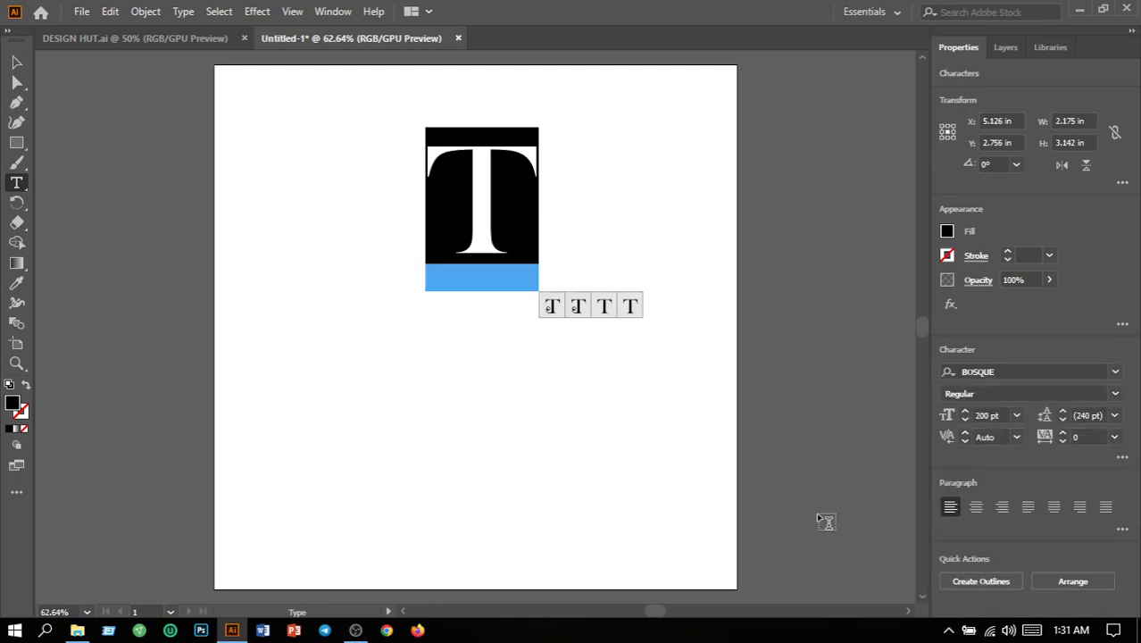
Move the letter T down and left to about X 4.03 in, Y 4.70 in, and deselect it.
left_click(18, 65)
left_click(566, 268)
left_click_drag(482, 234, 426, 335)
left_click(495, 343)
Convert the letter T to outlines and ungroup the resulting shape.
left_click(426, 306)
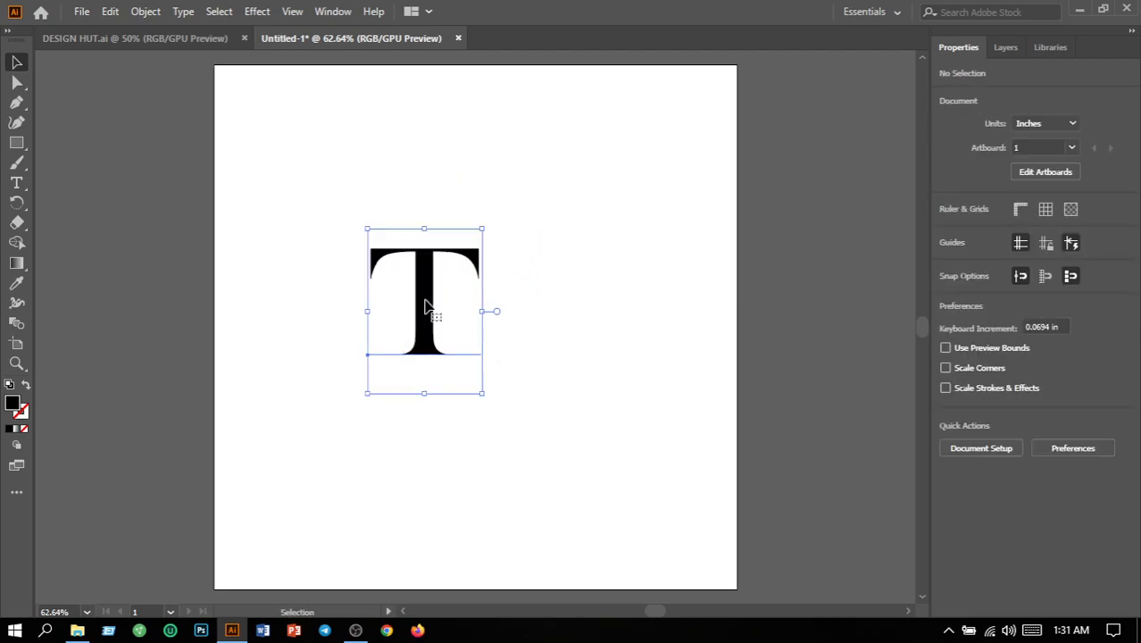
left_click(196, 15)
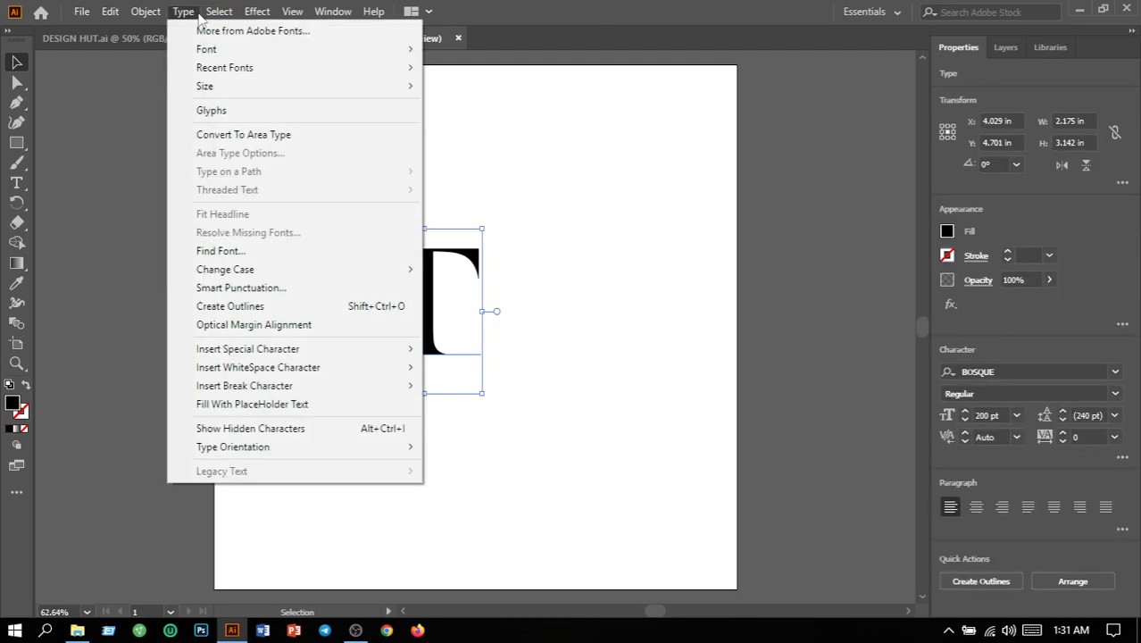
left_click(239, 307)
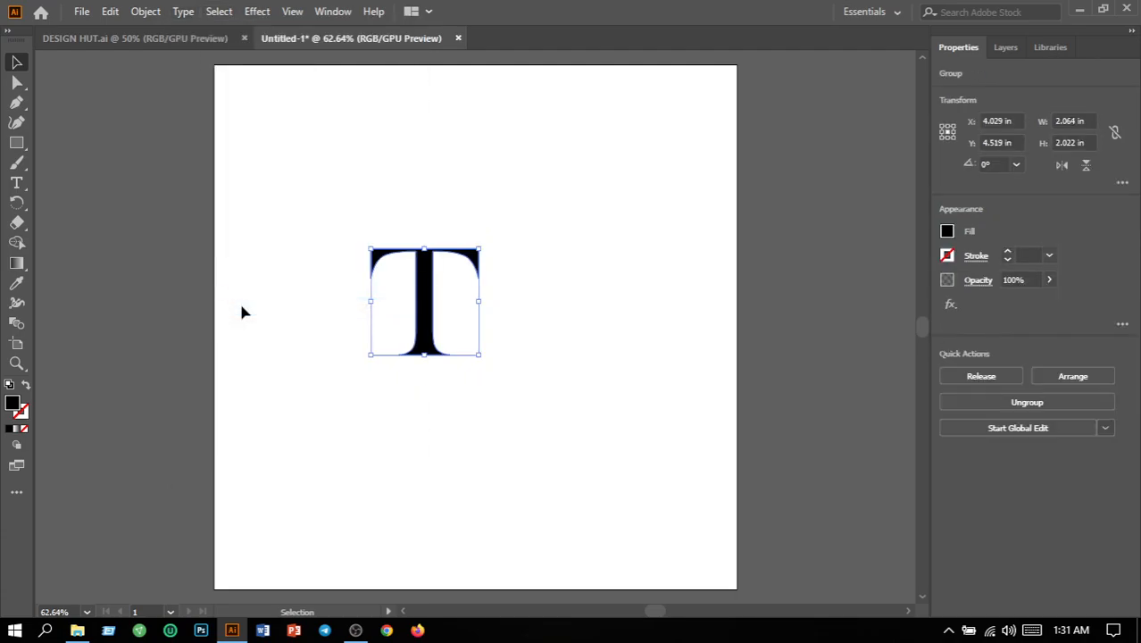
left_click(143, 11)
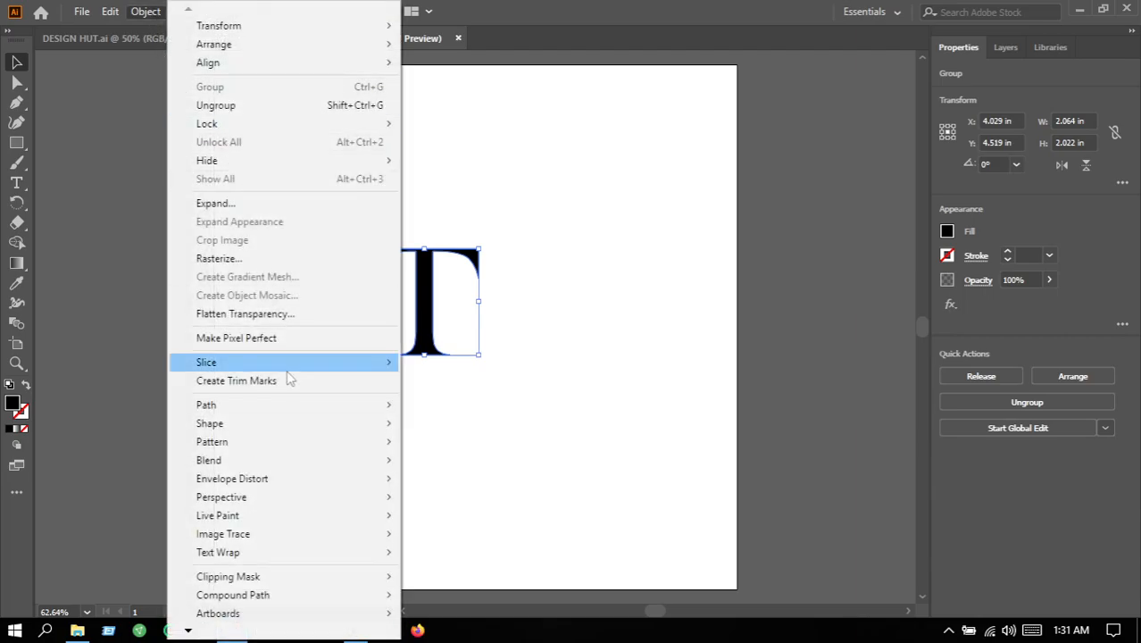
left_click(232, 105)
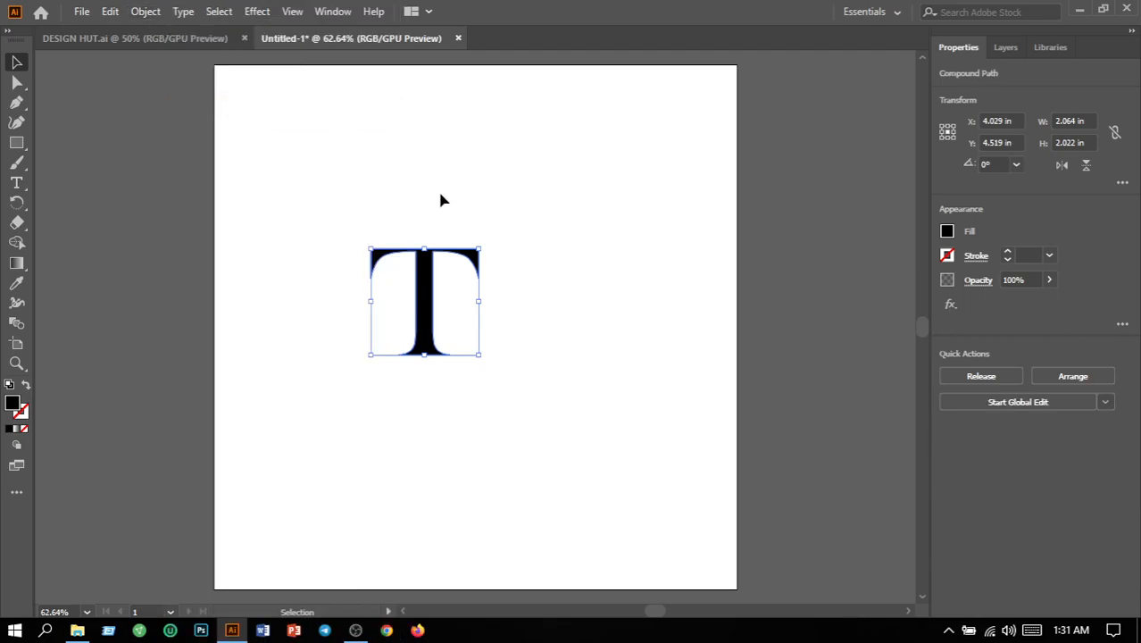
Apply a linear white-to-black gradient fill to the outlined T and open its detailed gradient settings.
left_click(453, 283)
left_click(425, 298)
left_click(19, 269)
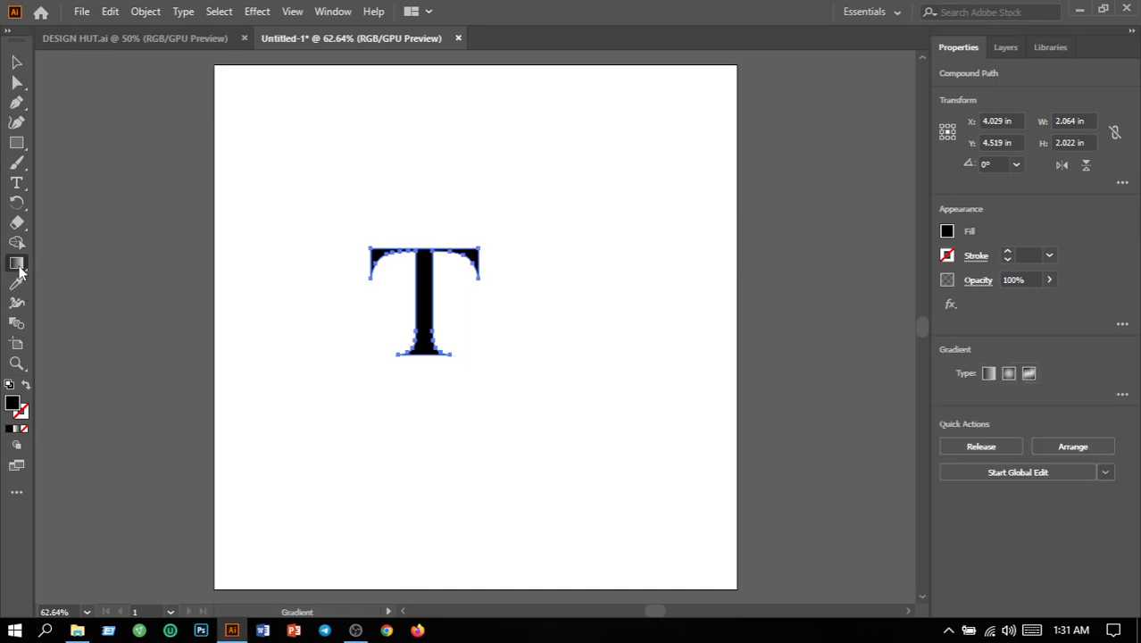
left_click(993, 377)
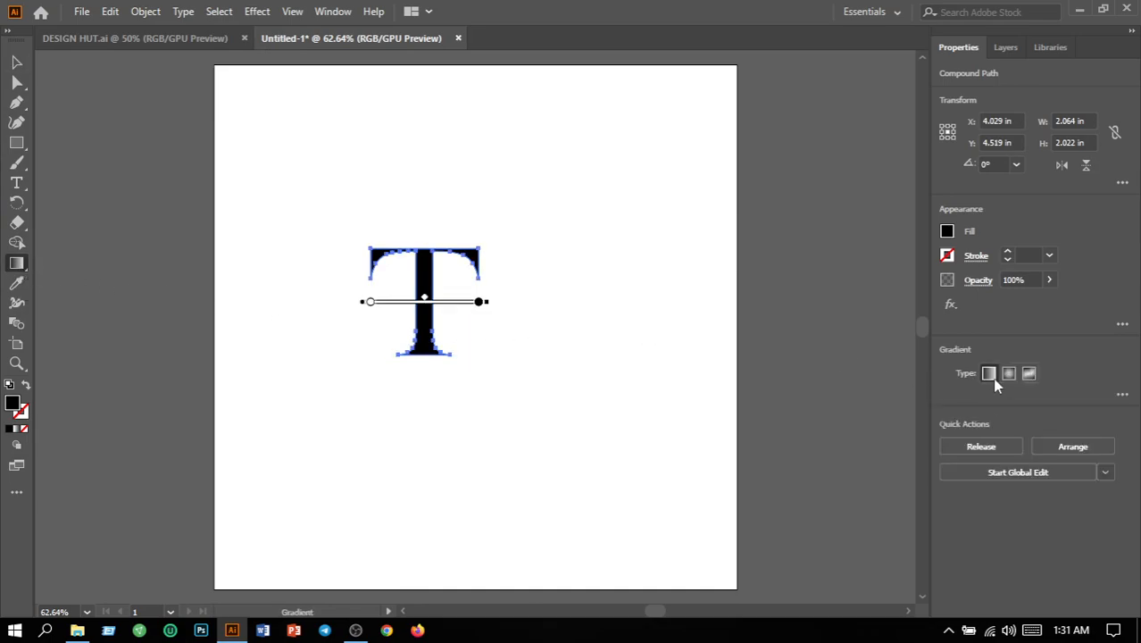
left_click(1122, 395)
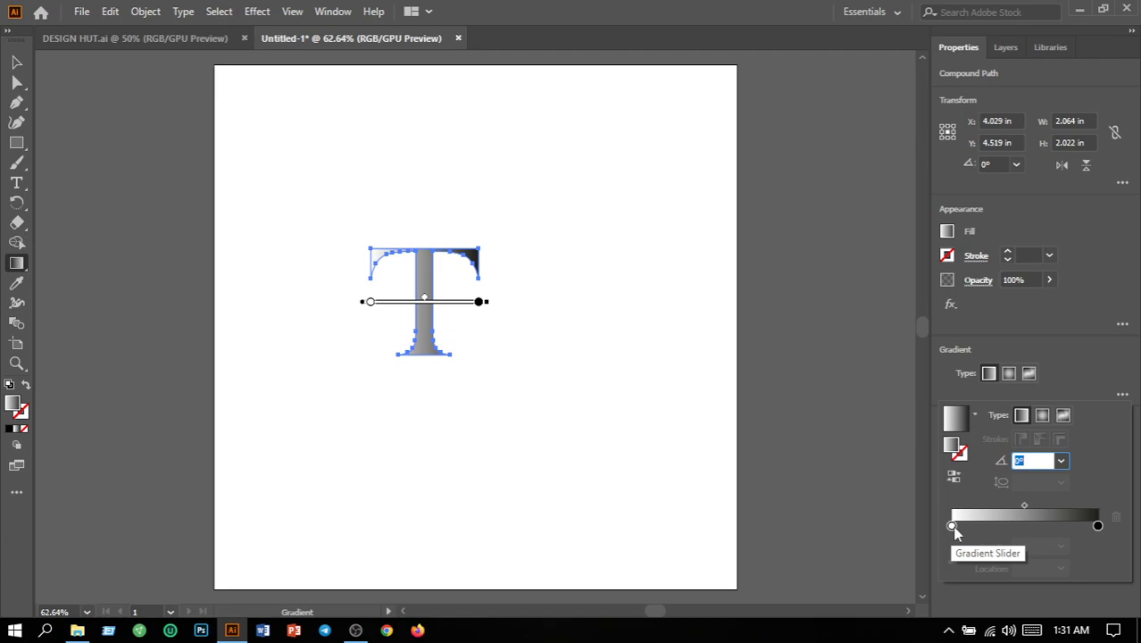
Add a middle stop at 50% location to the T's gradient and colour it orange (R=251 G=176 B=59).
left_click_drag(952, 527, 1026, 525)
left_click(1048, 572)
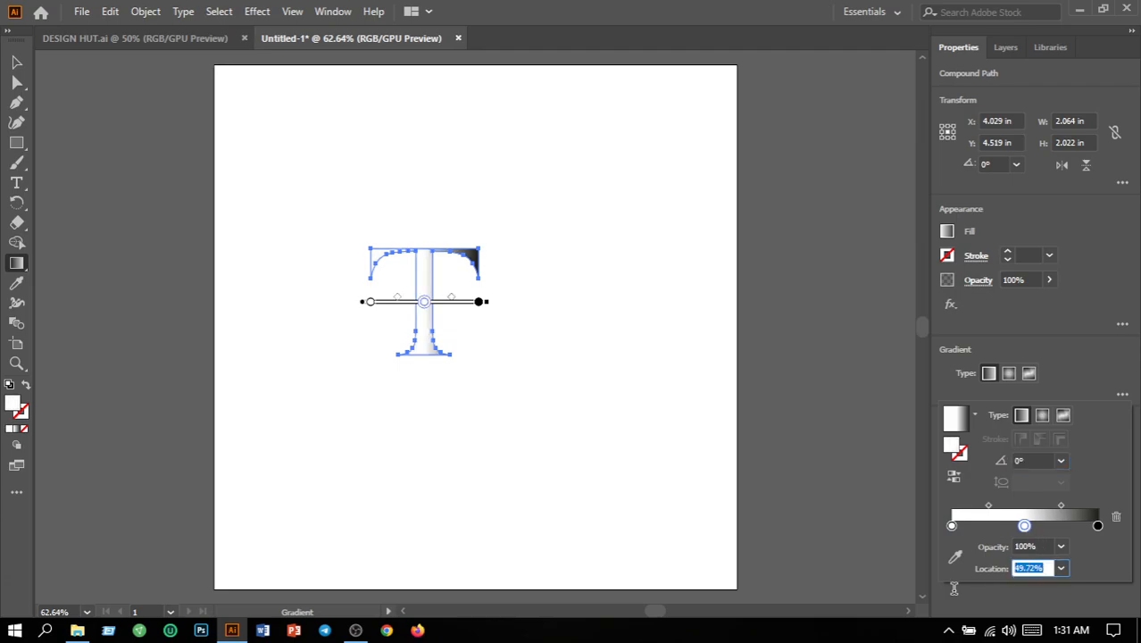
type("50")
left_click(948, 586)
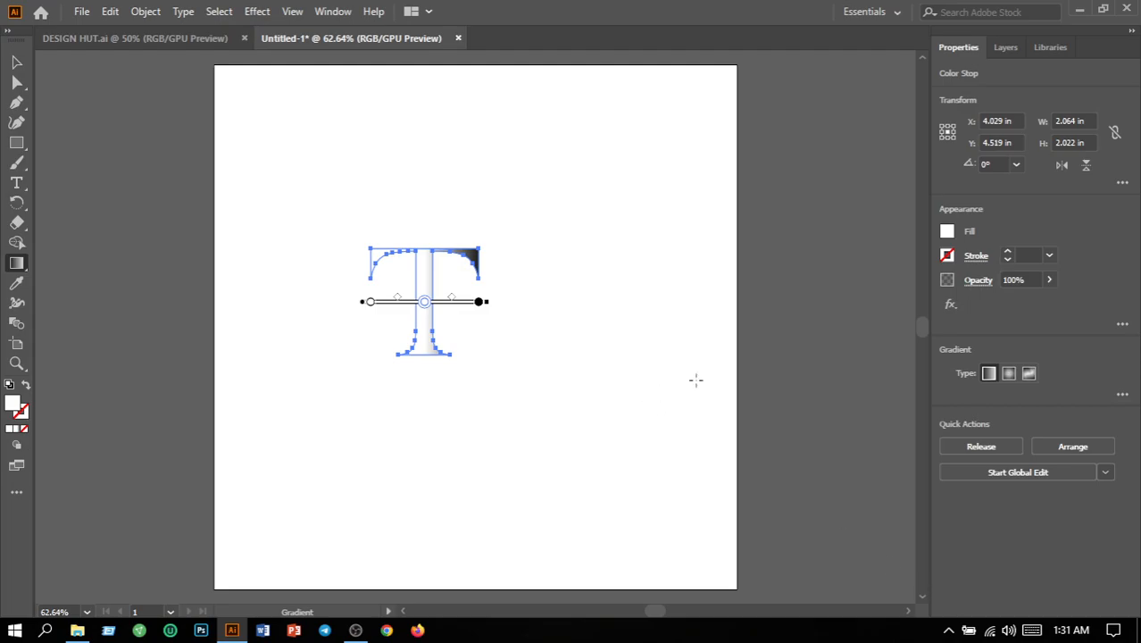
left_click(1122, 397)
double_click(1025, 526)
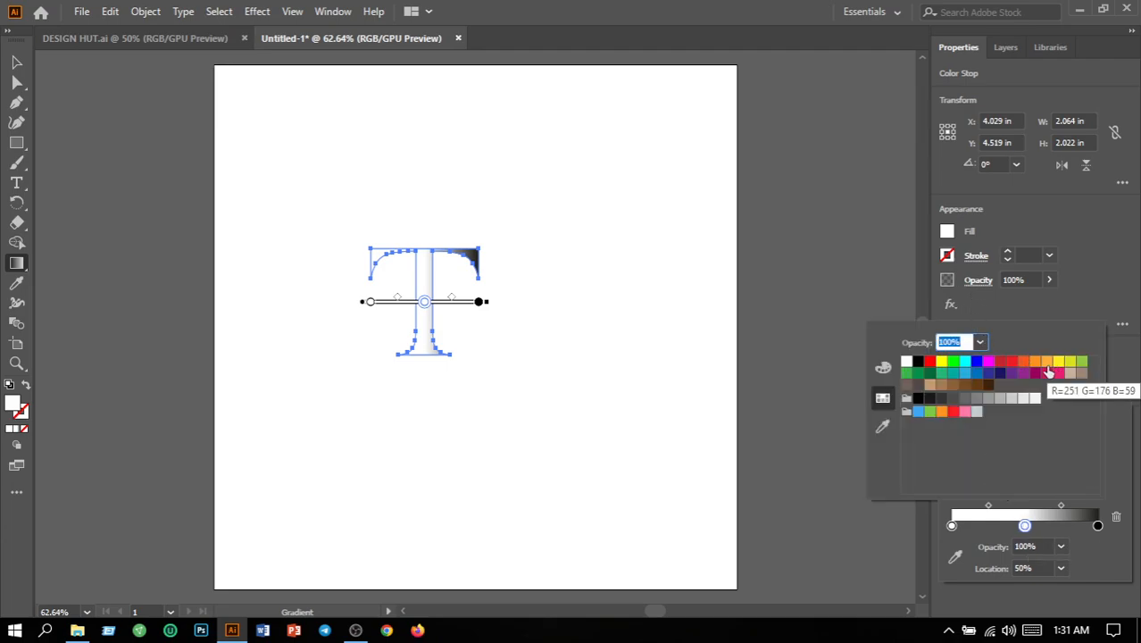
left_click(1049, 370)
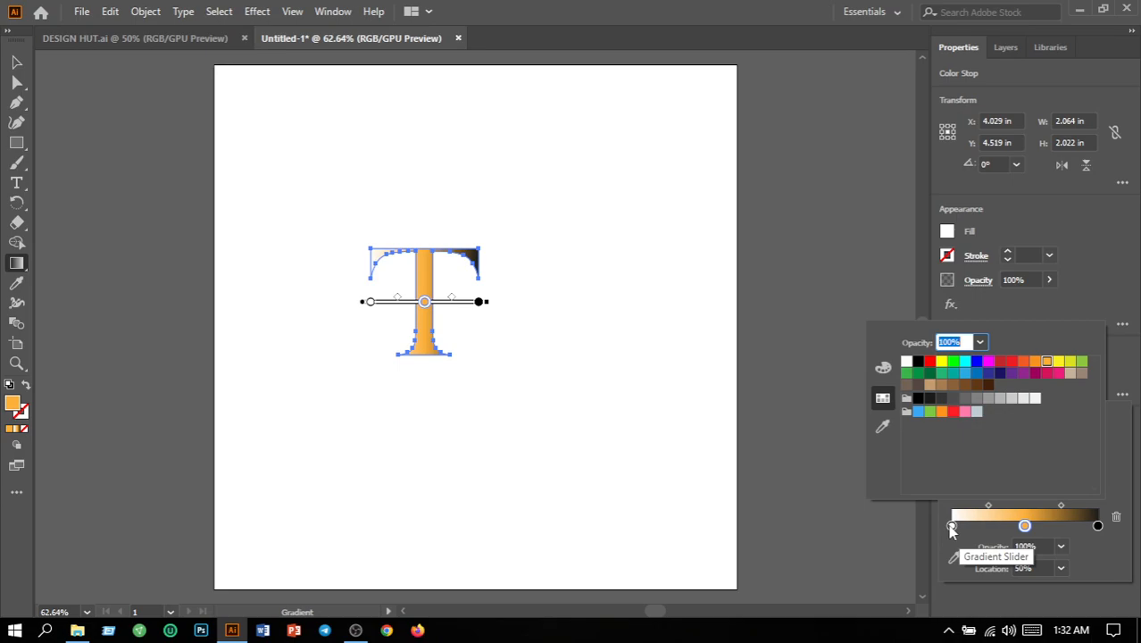
Change the gradient's black end stop to white, close the gradient settings and deselect the T.
left_click(1097, 526)
double_click(1097, 526)
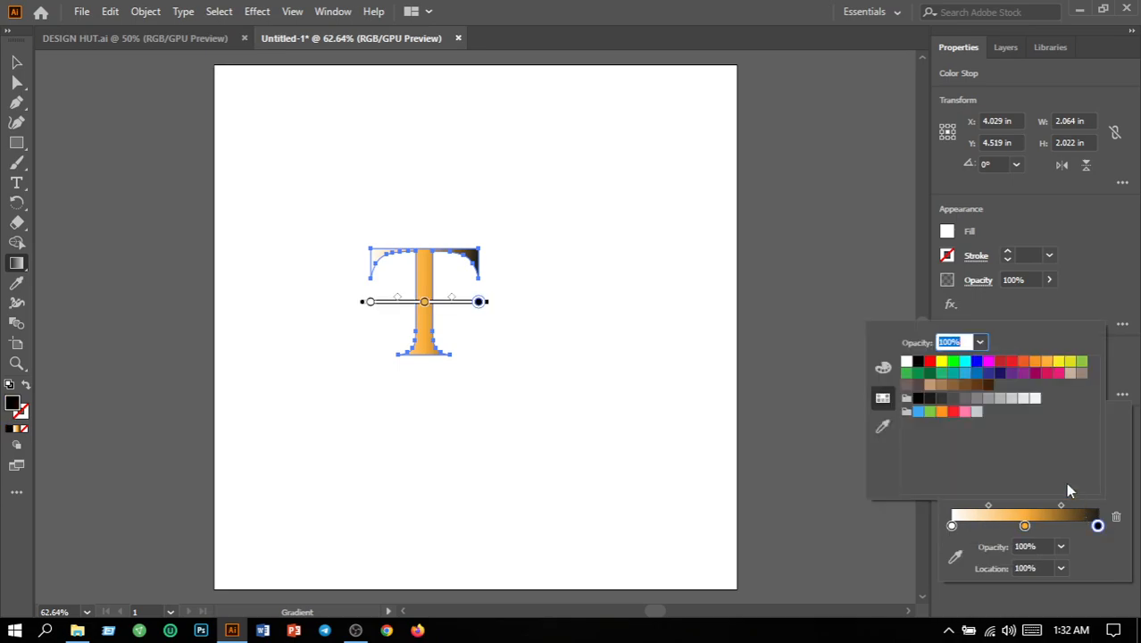
left_click(907, 362)
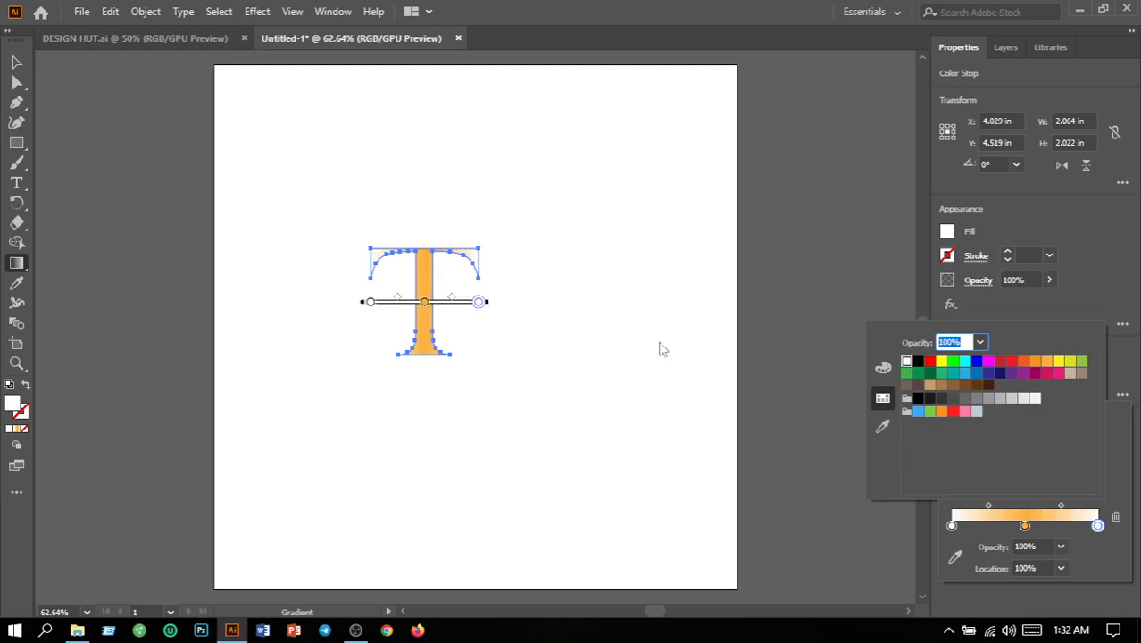
key("Return")
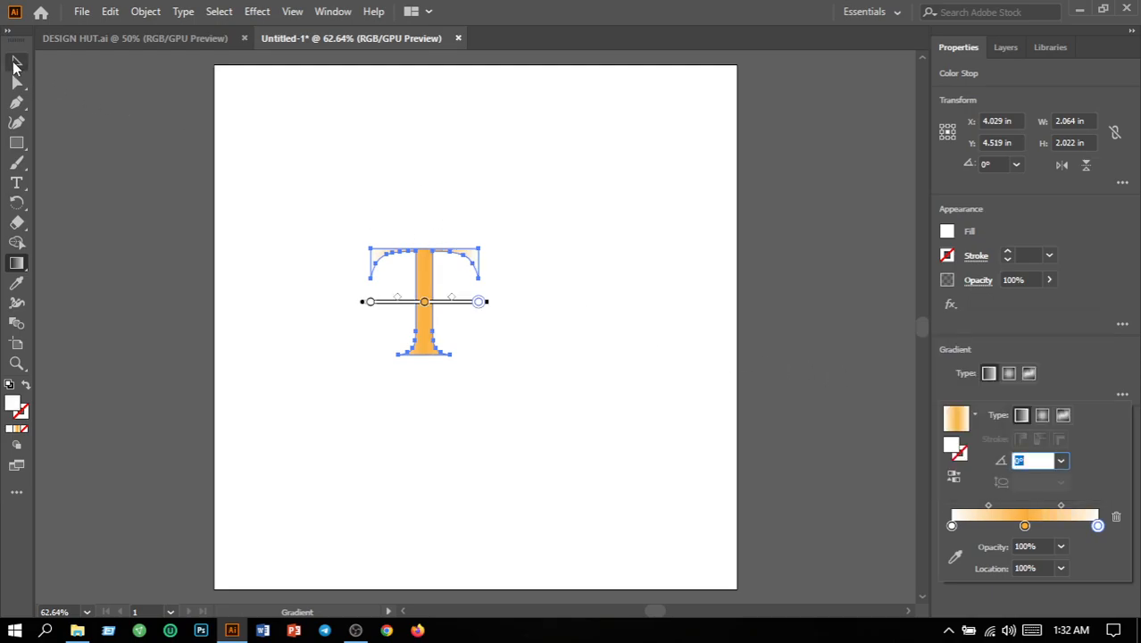
key("Escape")
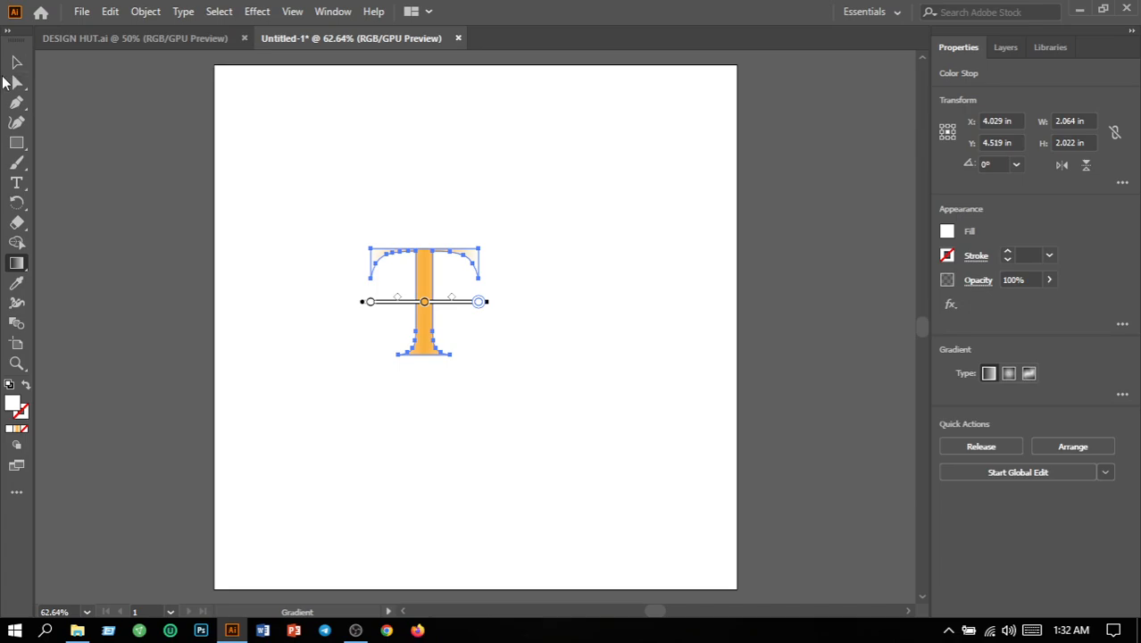
left_click(15, 65)
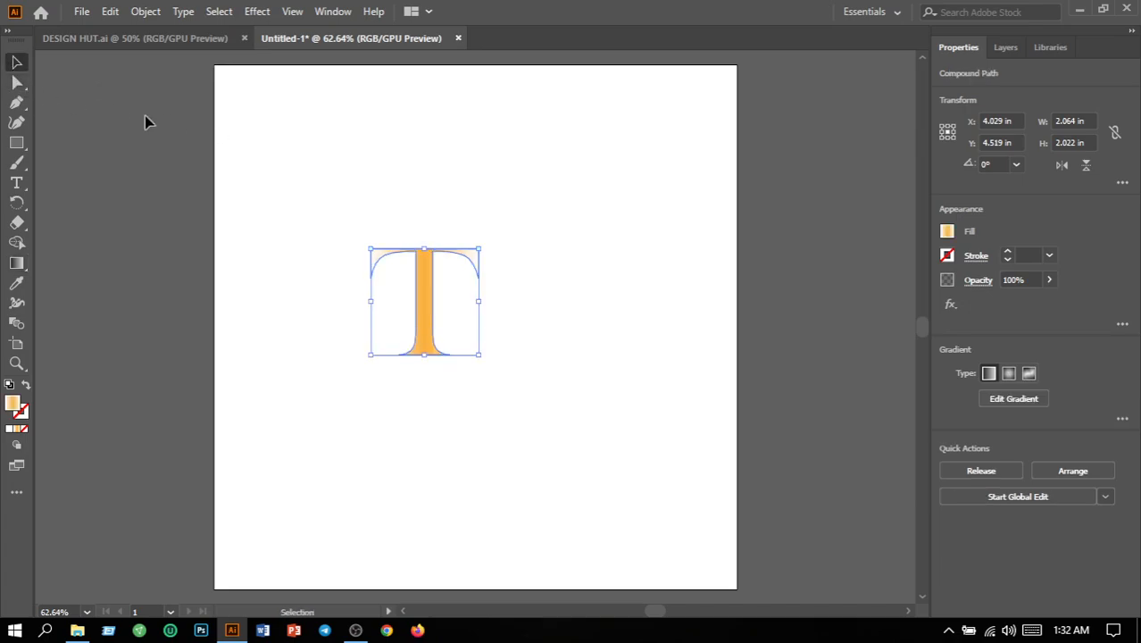
left_click(385, 217)
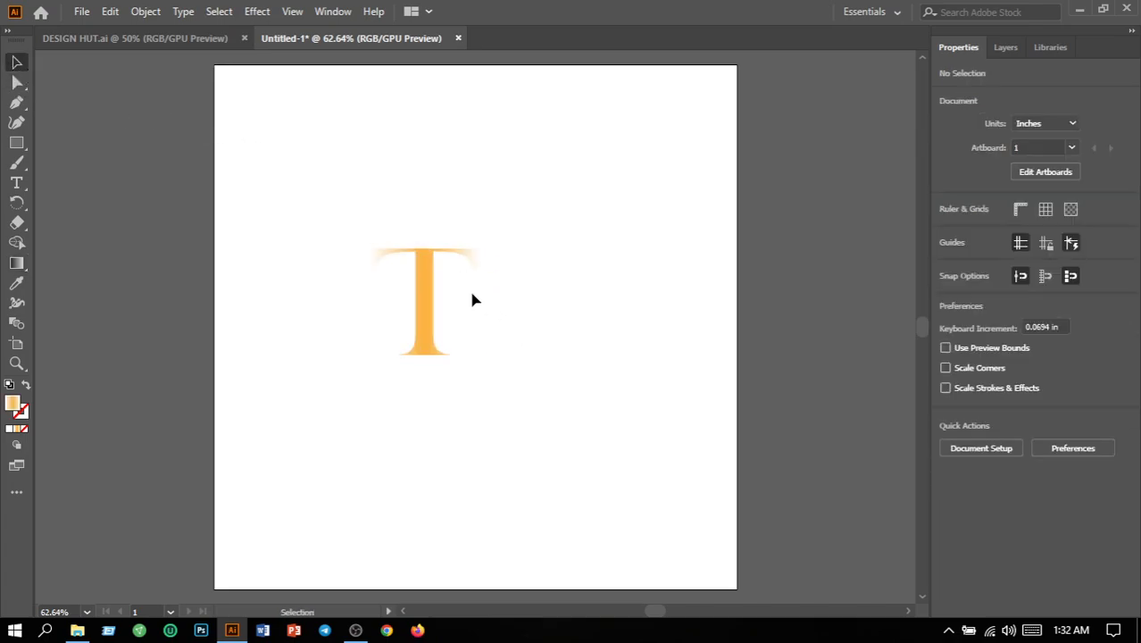
Draw a 10 x 10 in rectangle covering the whole artboard and give it a solid near-black 070707 fill.
left_click(14, 145)
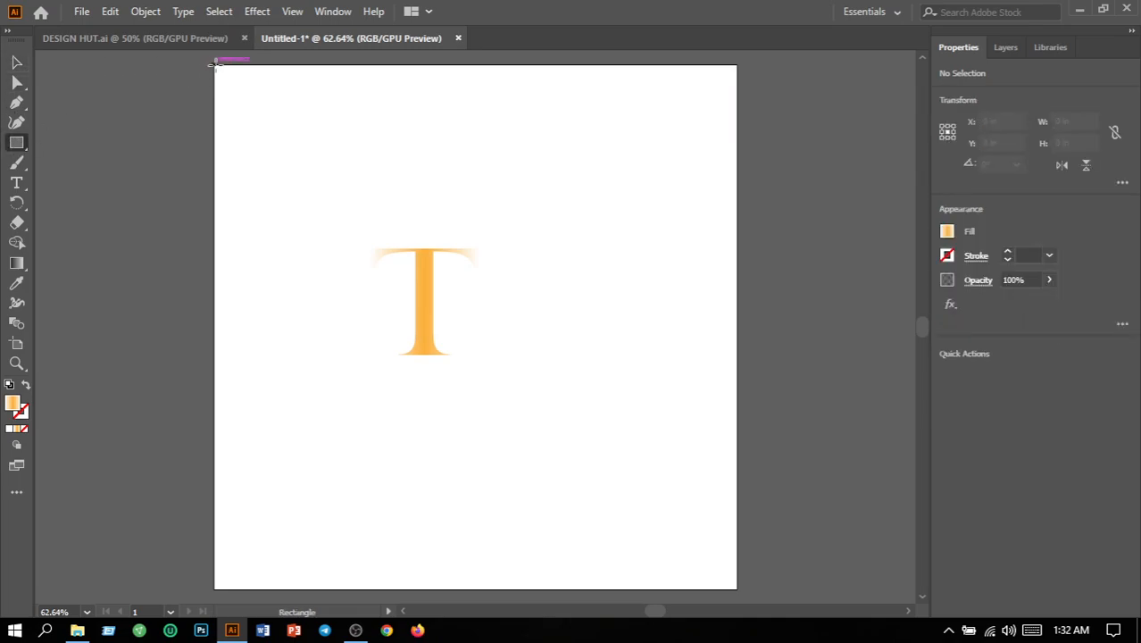
left_click_drag(214, 65, 737, 590)
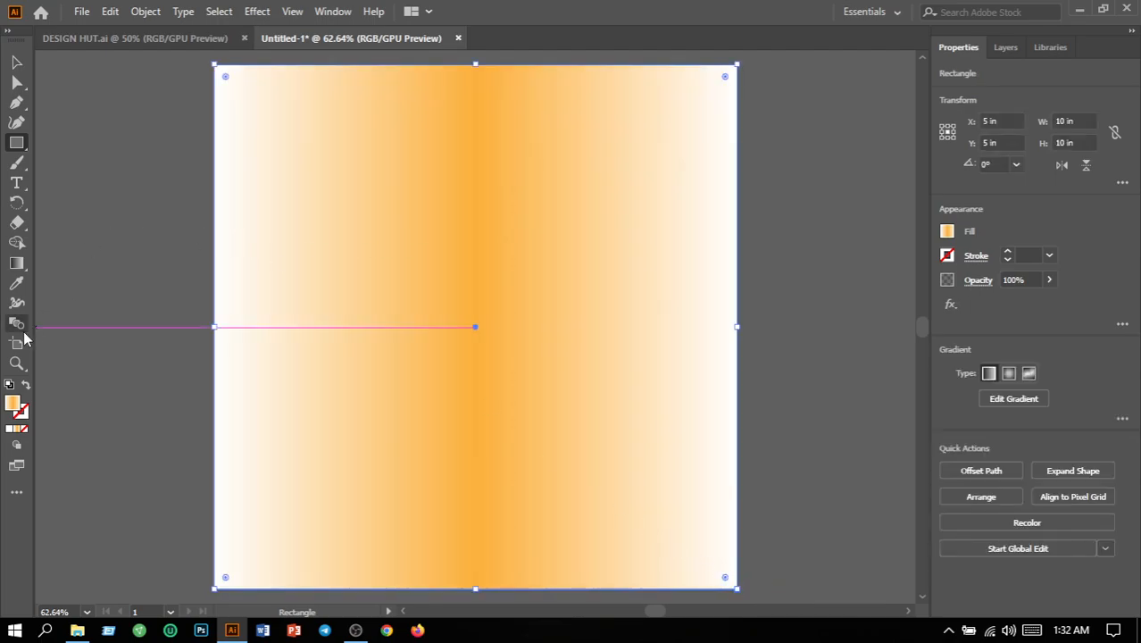
double_click(13, 405)
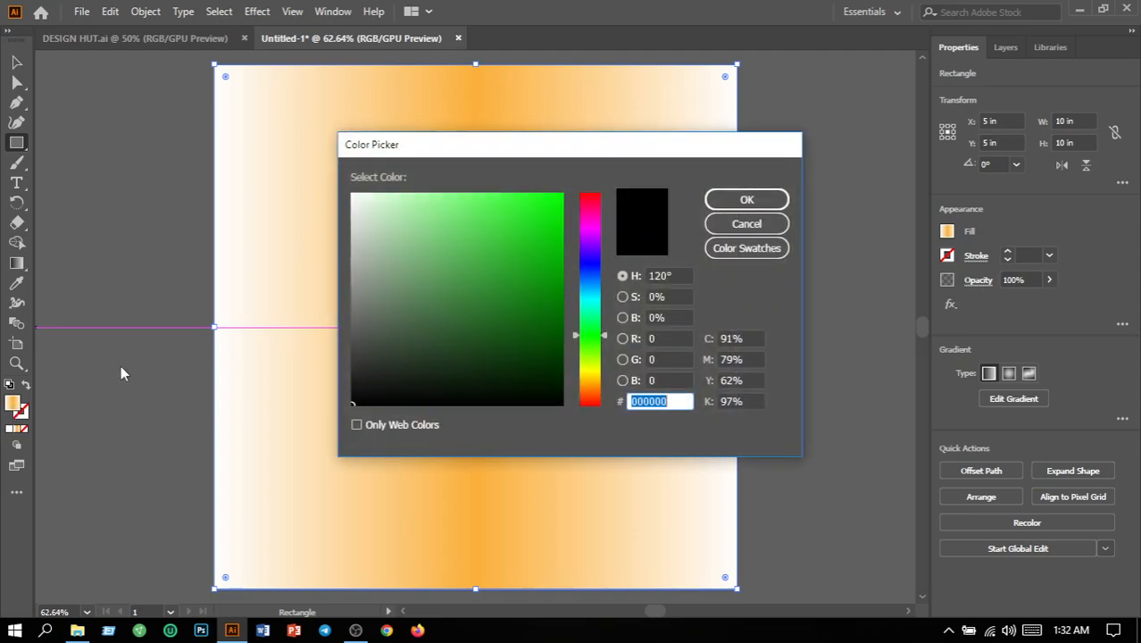
left_click(748, 202)
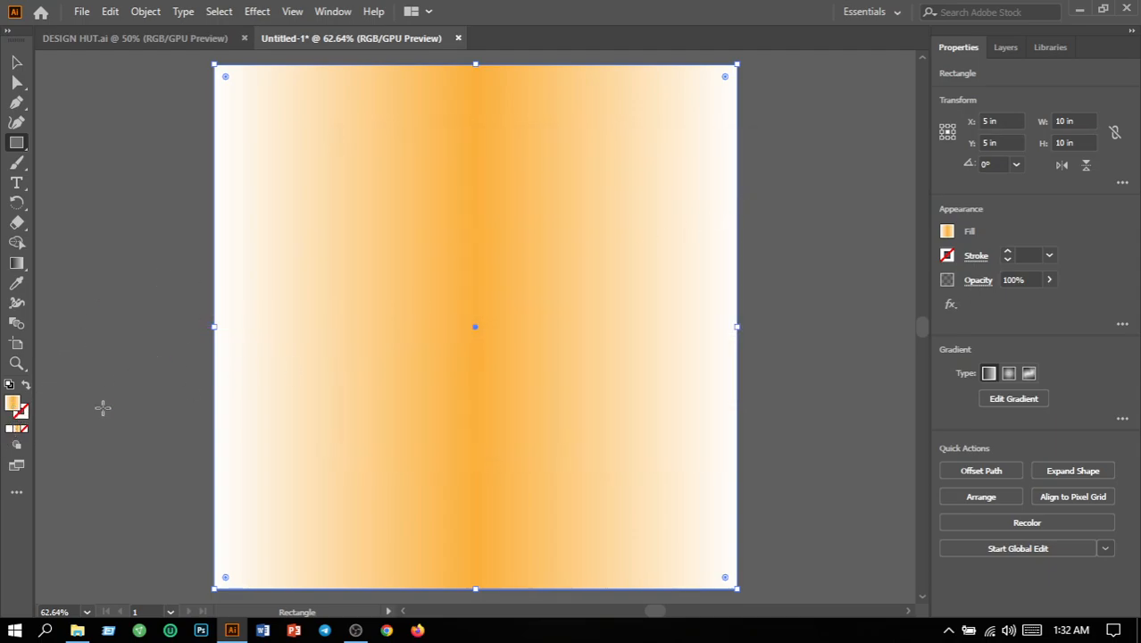
double_click(15, 406)
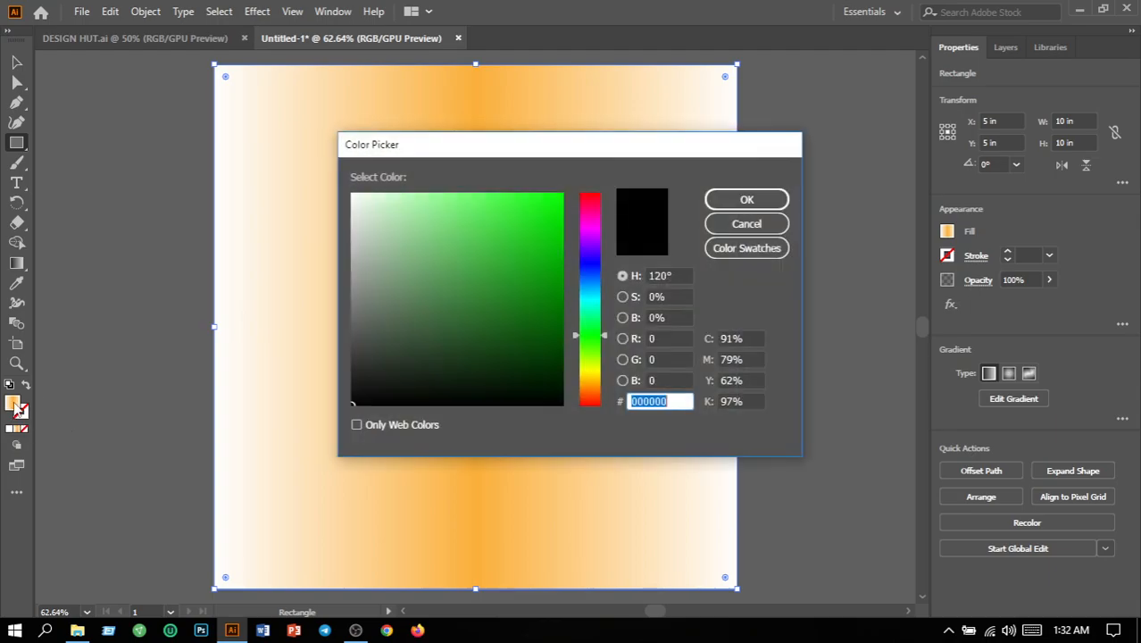
left_click(352, 399)
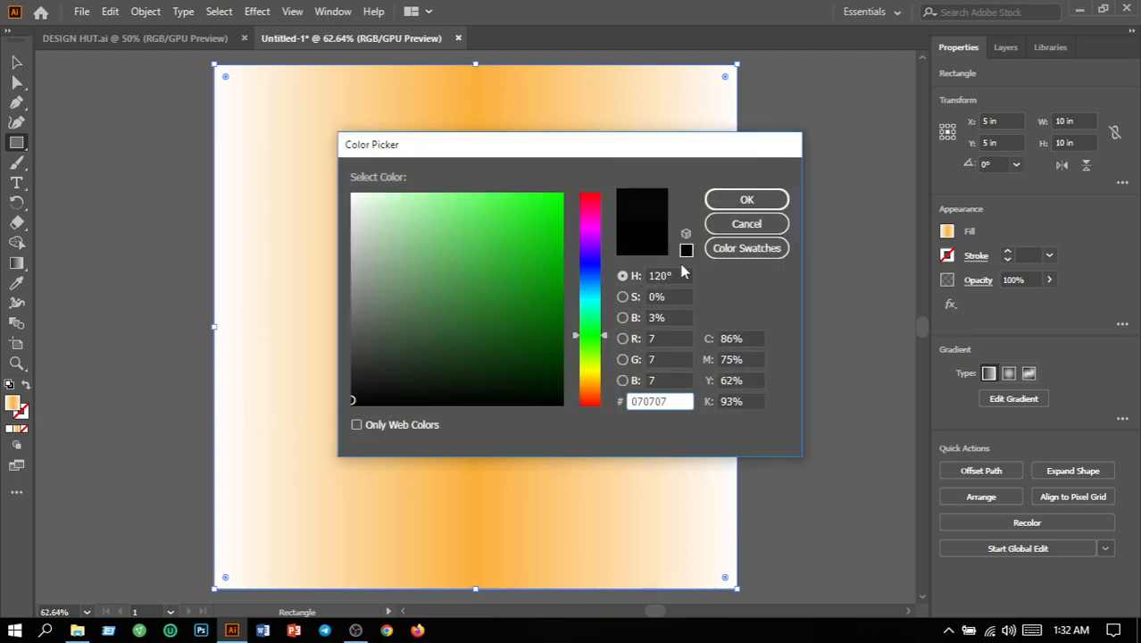
left_click(746, 202)
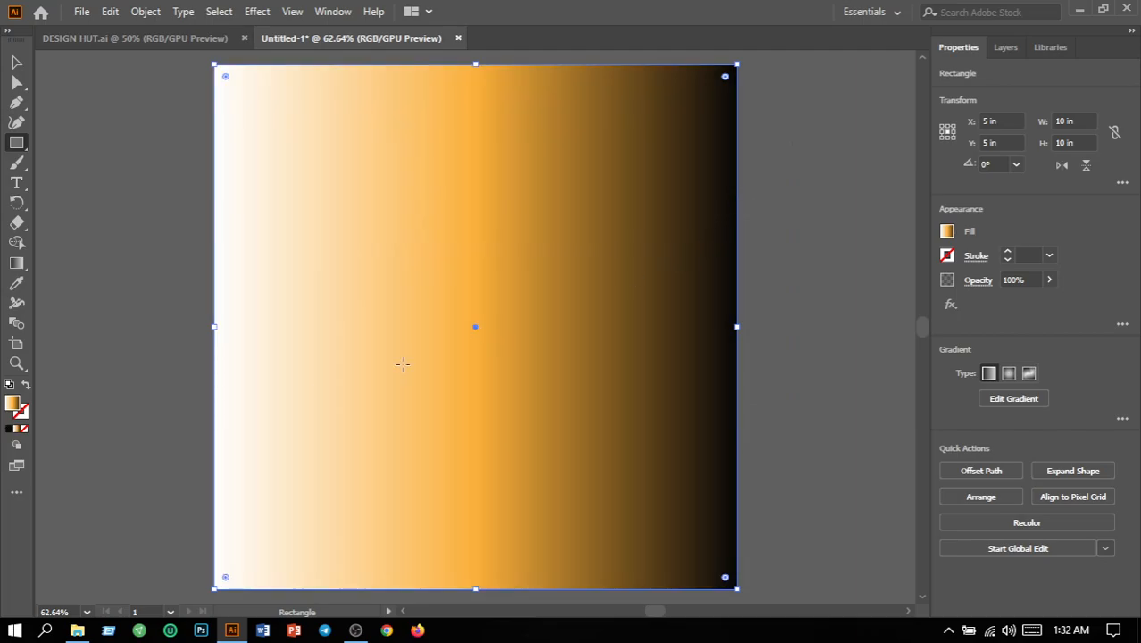
left_click(11, 429)
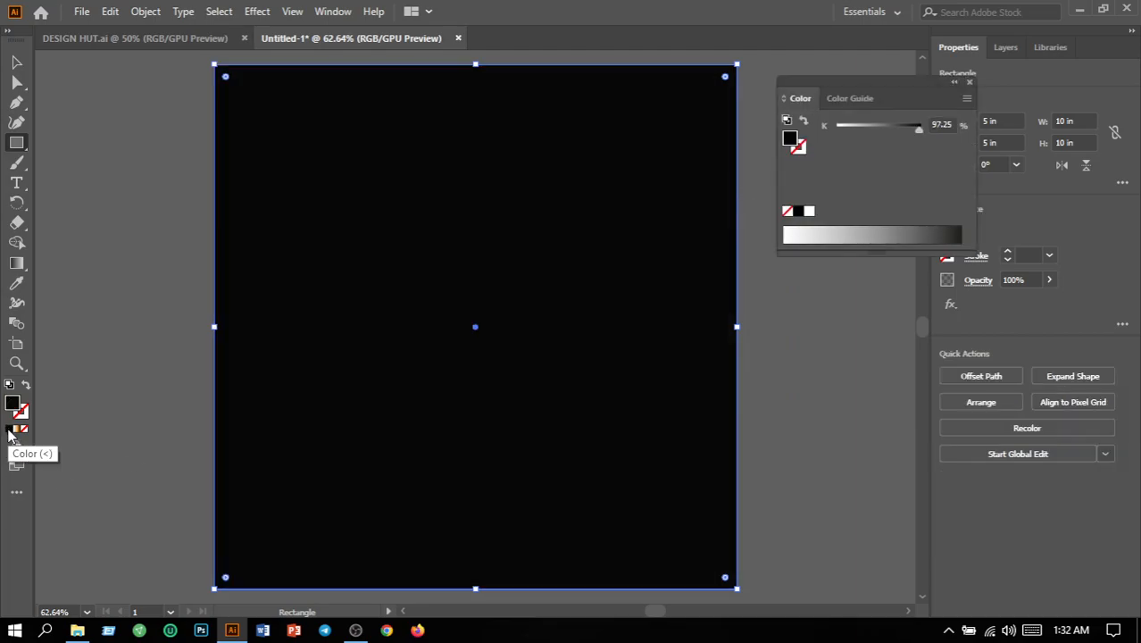
Send the black rectangle to the back behind the letter T, deselect it and close the floating colour settings.
left_click(153, 13)
mouse_move(268, 43)
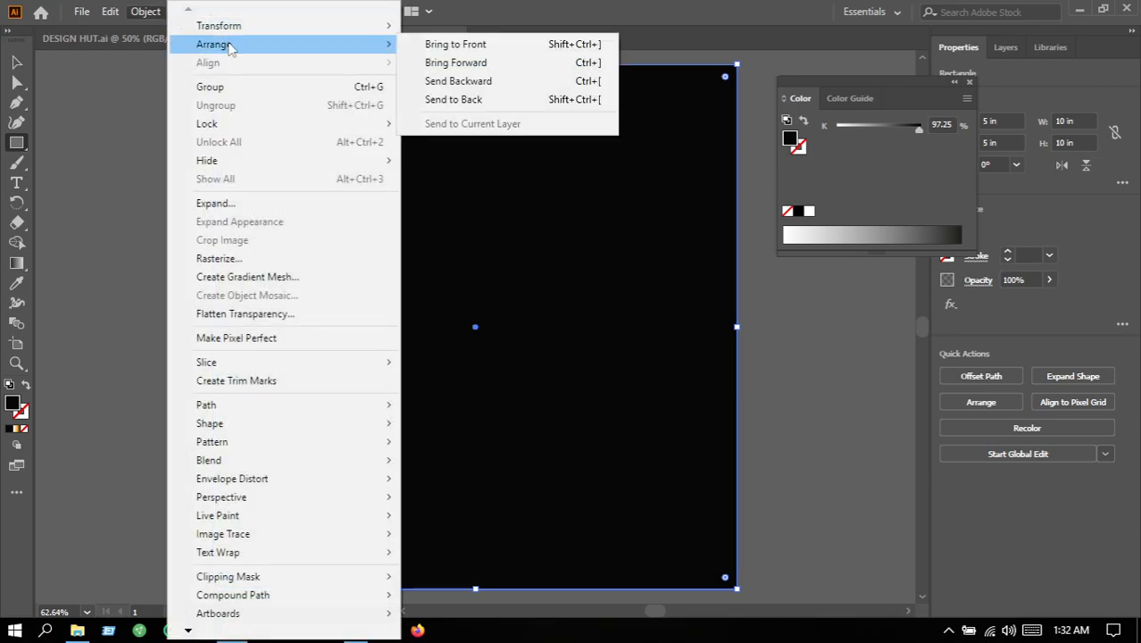
left_click(427, 100)
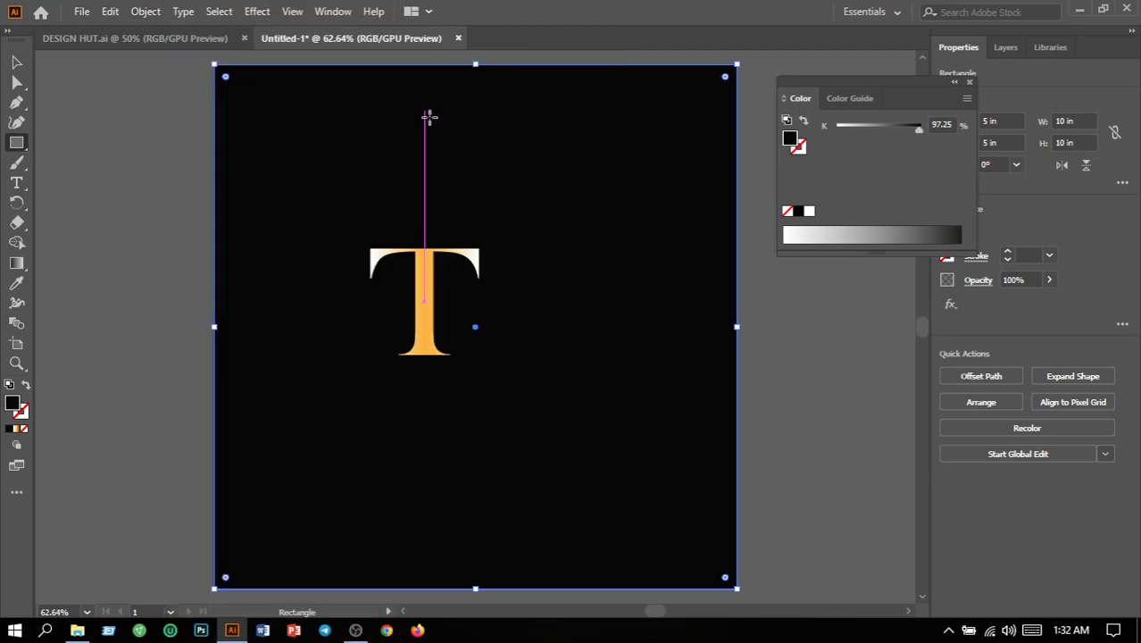
left_click(18, 62)
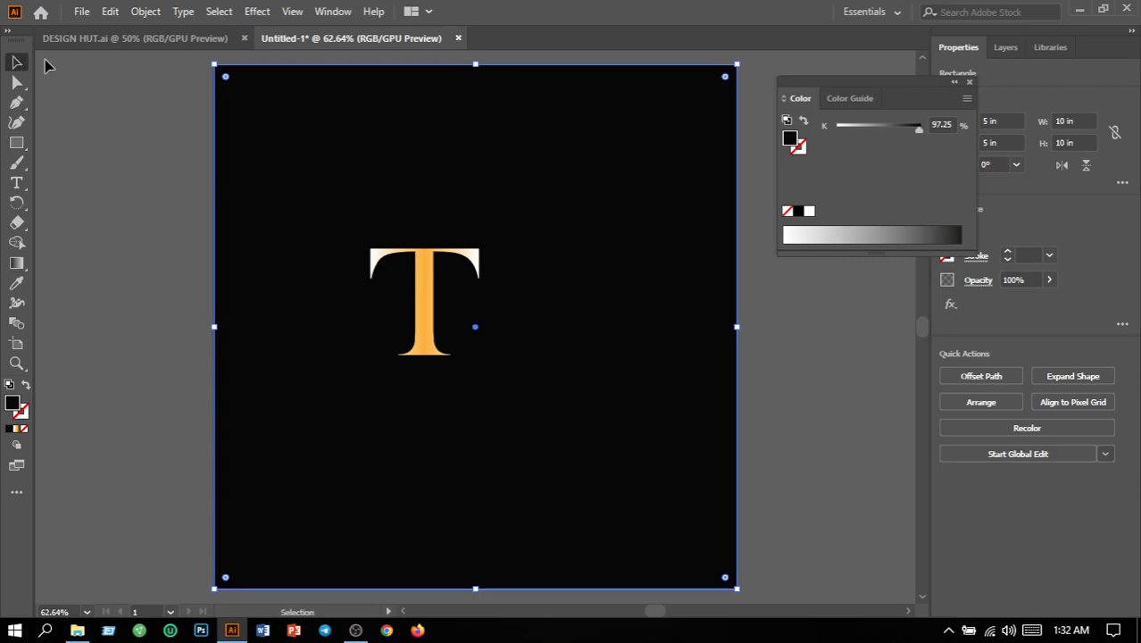
left_click(124, 105)
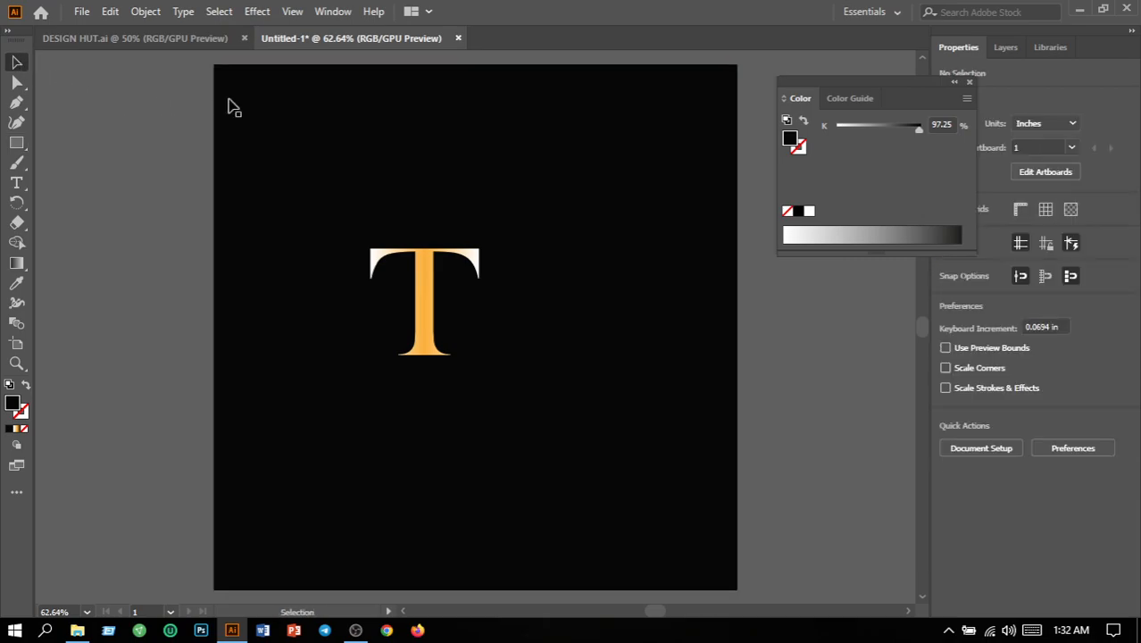
left_click(970, 82)
Lock the black background rectangle, and shift the letter T slightly right and down toward the artboard's centre.
left_click(707, 193)
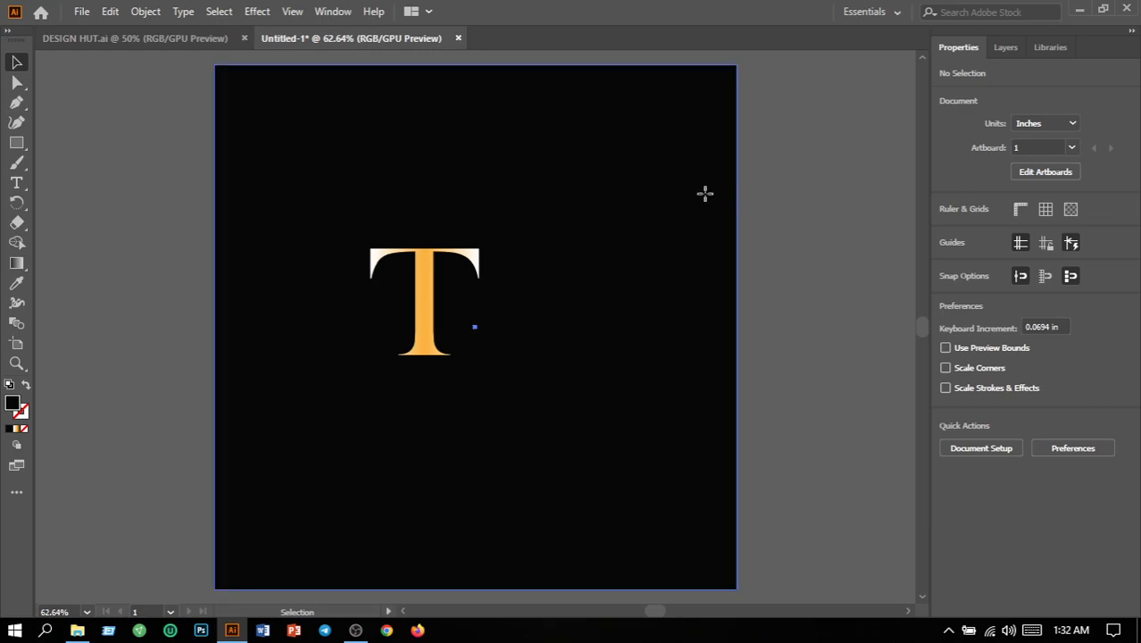
left_click(153, 12)
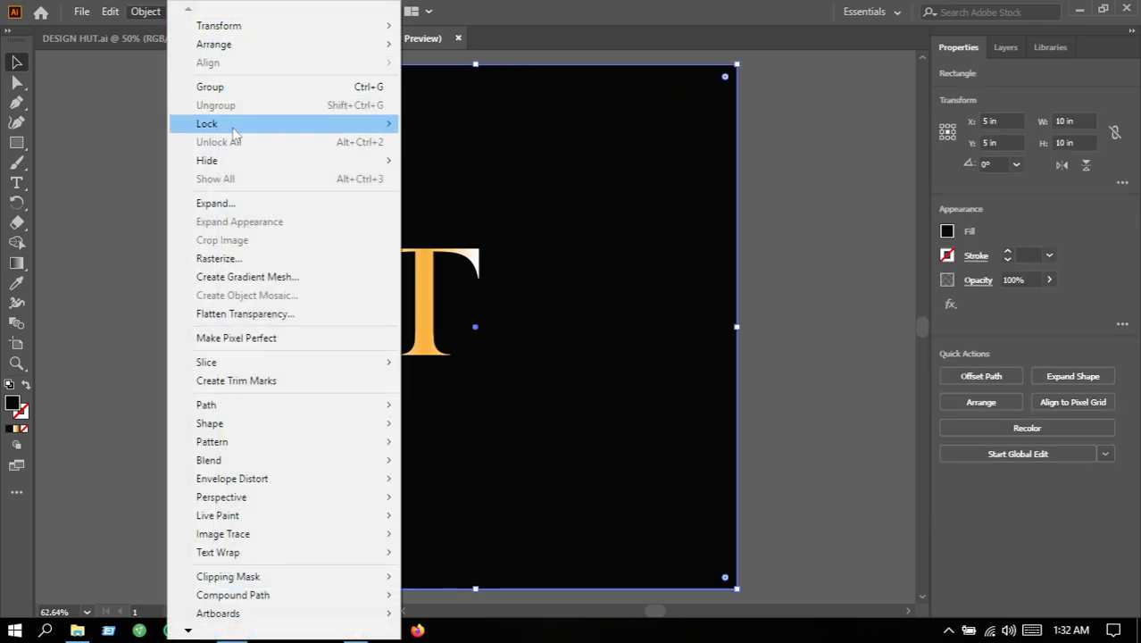
mouse_move(232, 129)
left_click(448, 119)
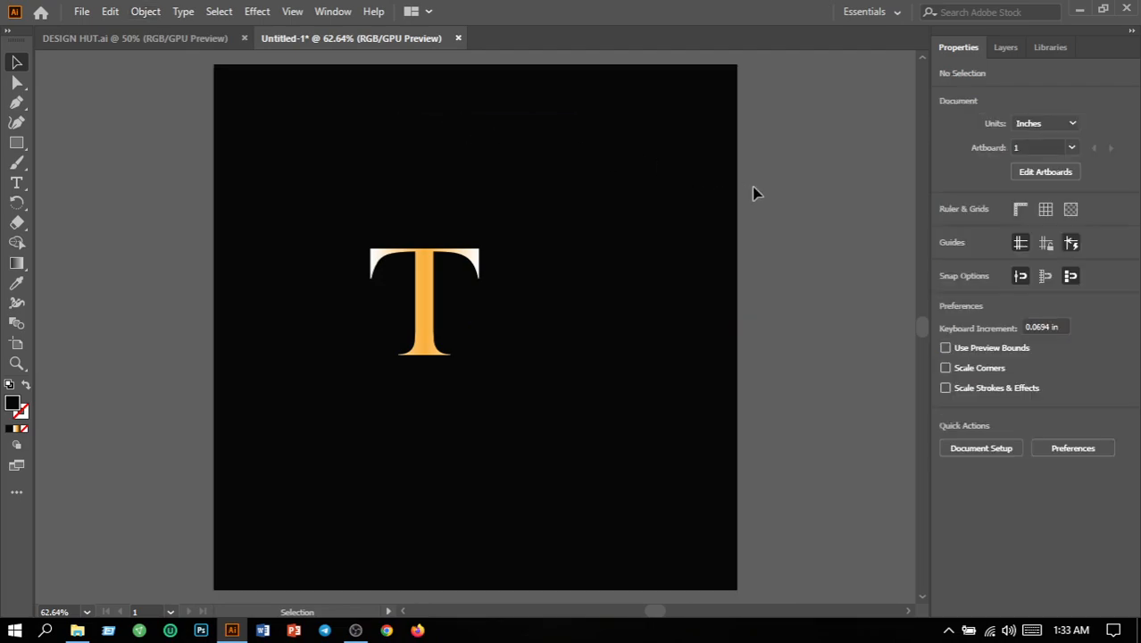
left_click_drag(426, 306, 464, 311)
left_click(514, 409)
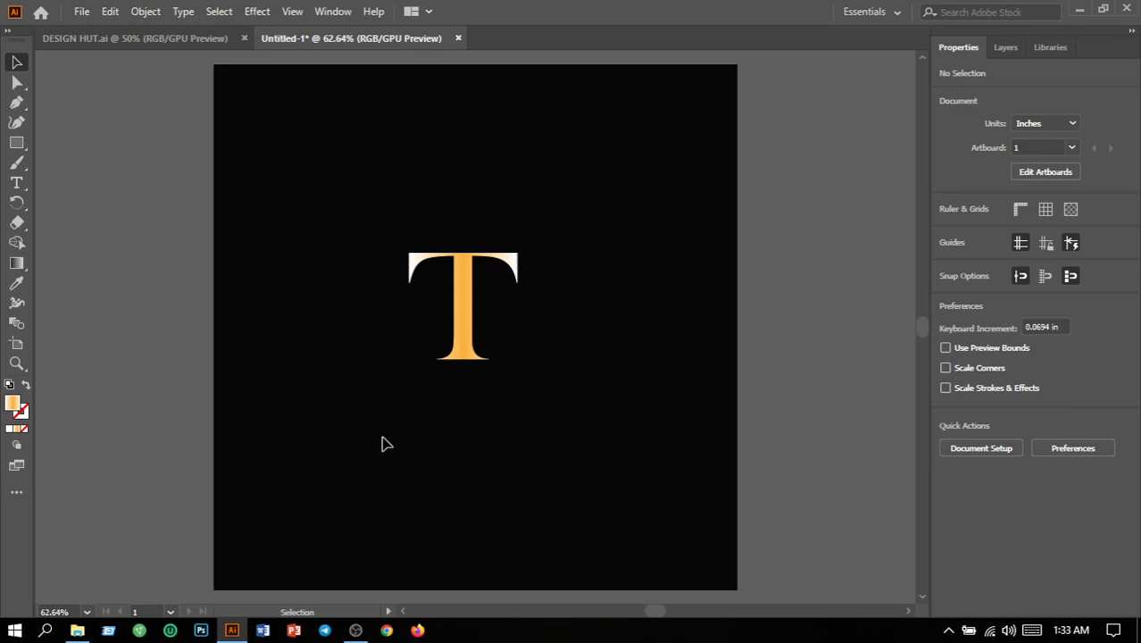
Draw a Pen curve below the T from about X 3.97, Y 7.38 in to X 7.54, Y 5.17 in, converting its end to a corner.
left_click(17, 102)
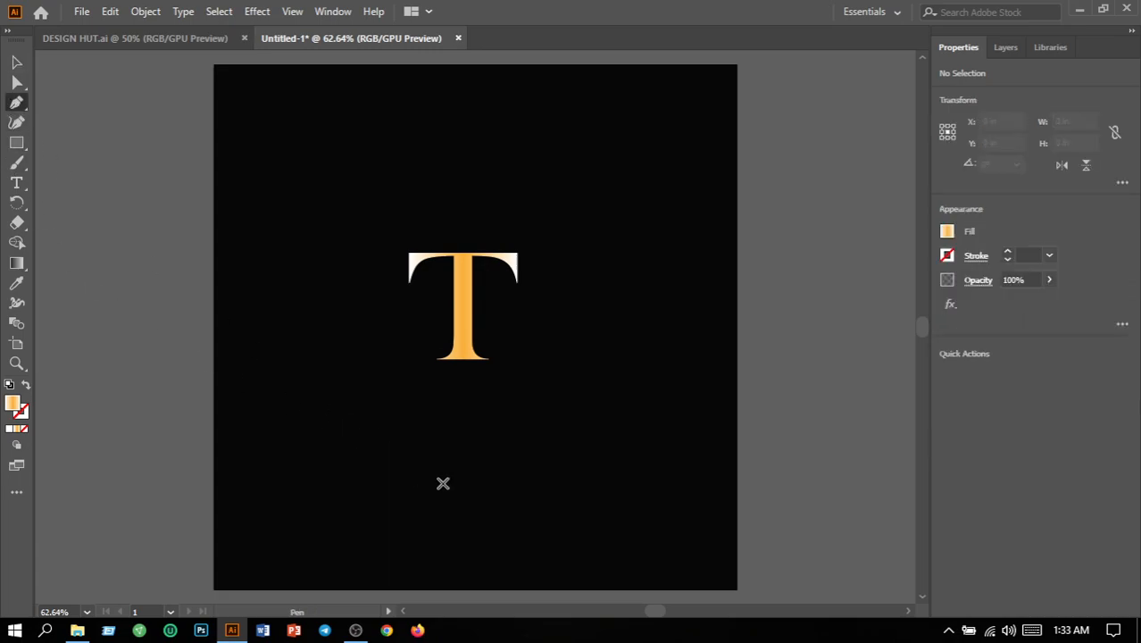
left_click(421, 451)
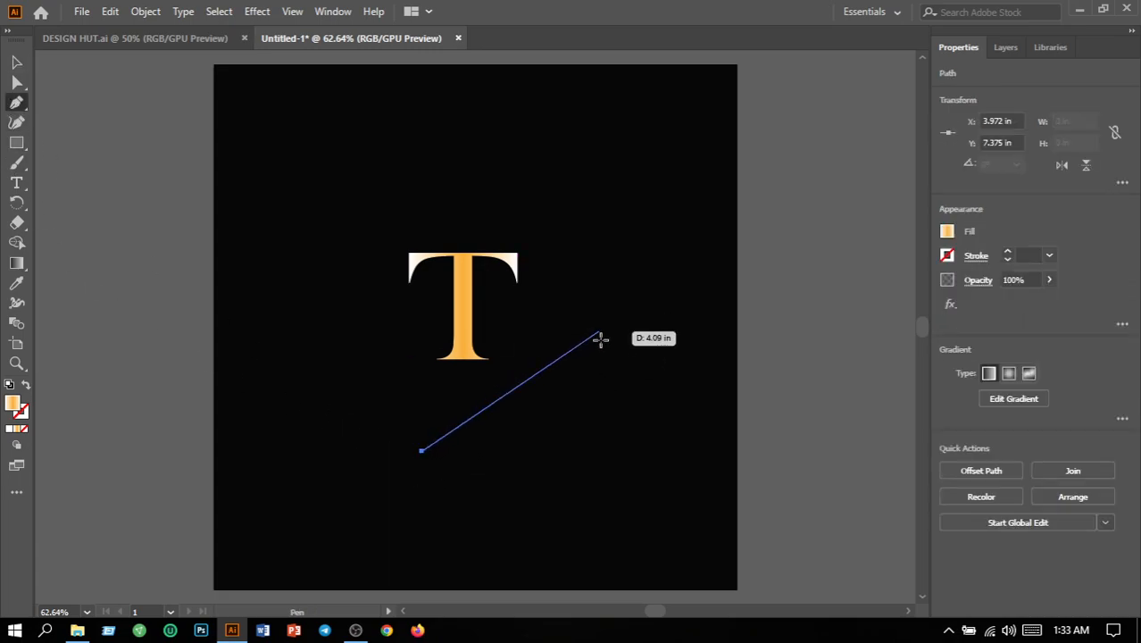
left_click_drag(607, 335, 682, 231)
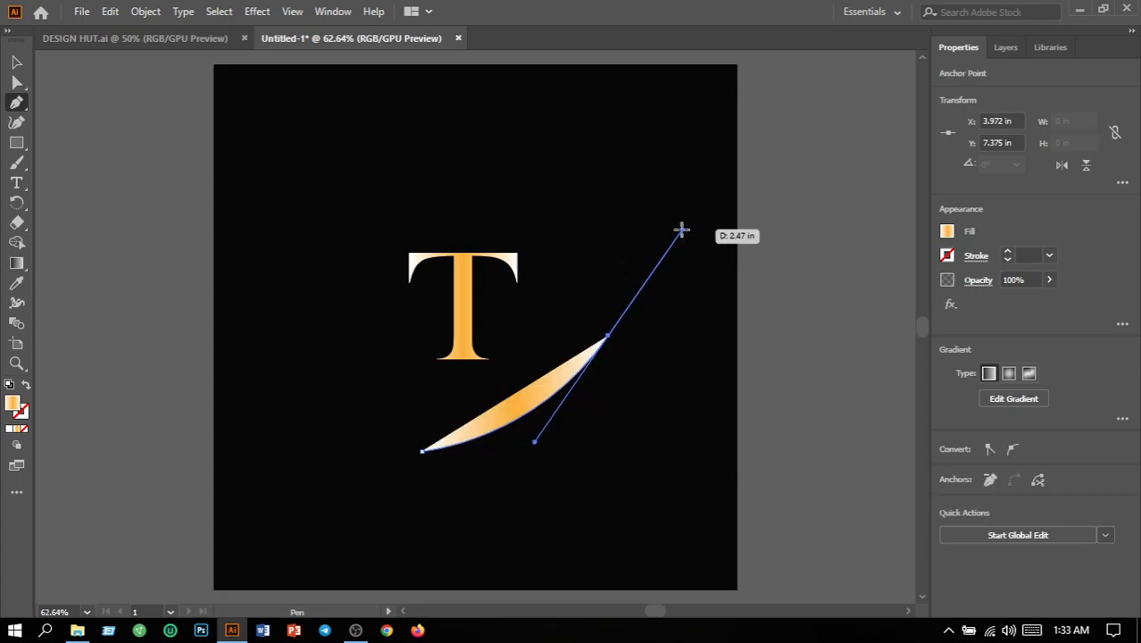
left_click(609, 337)
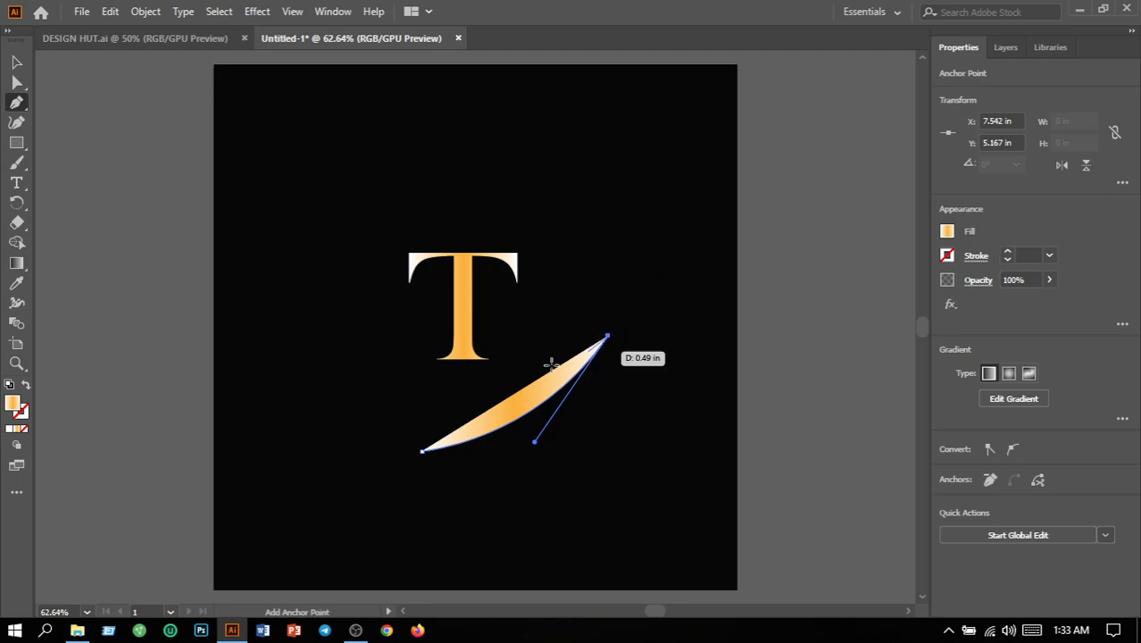
Remove the curved path's fill and extend it with a second curve back down to about X 5.07 in, Y 7.38 in.
left_click(24, 430)
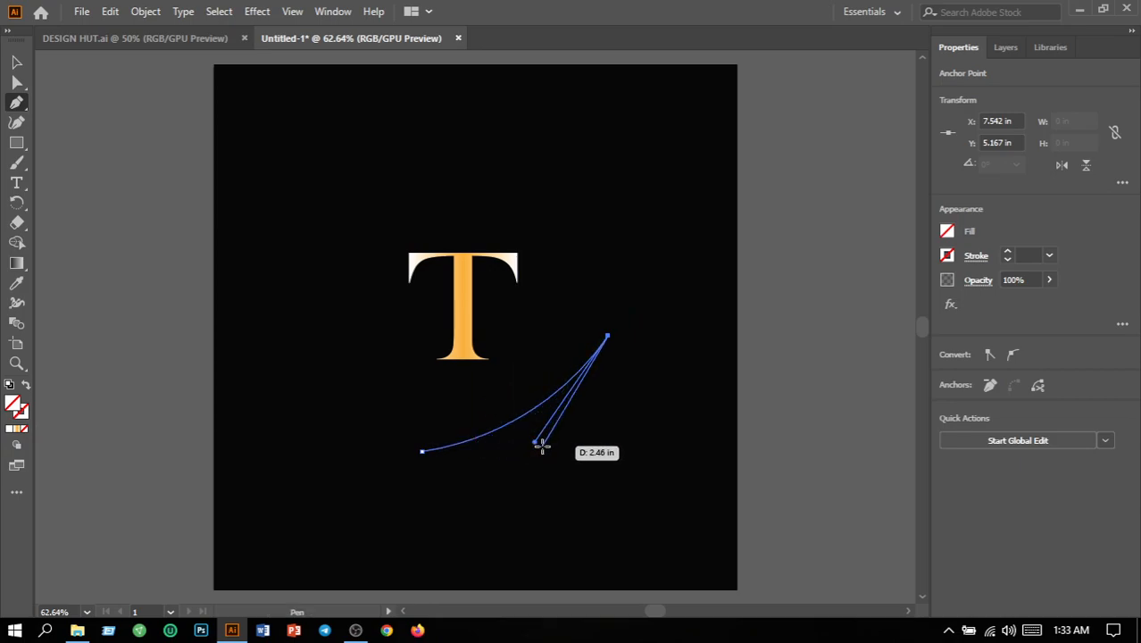
left_click_drag(536, 442, 534, 442)
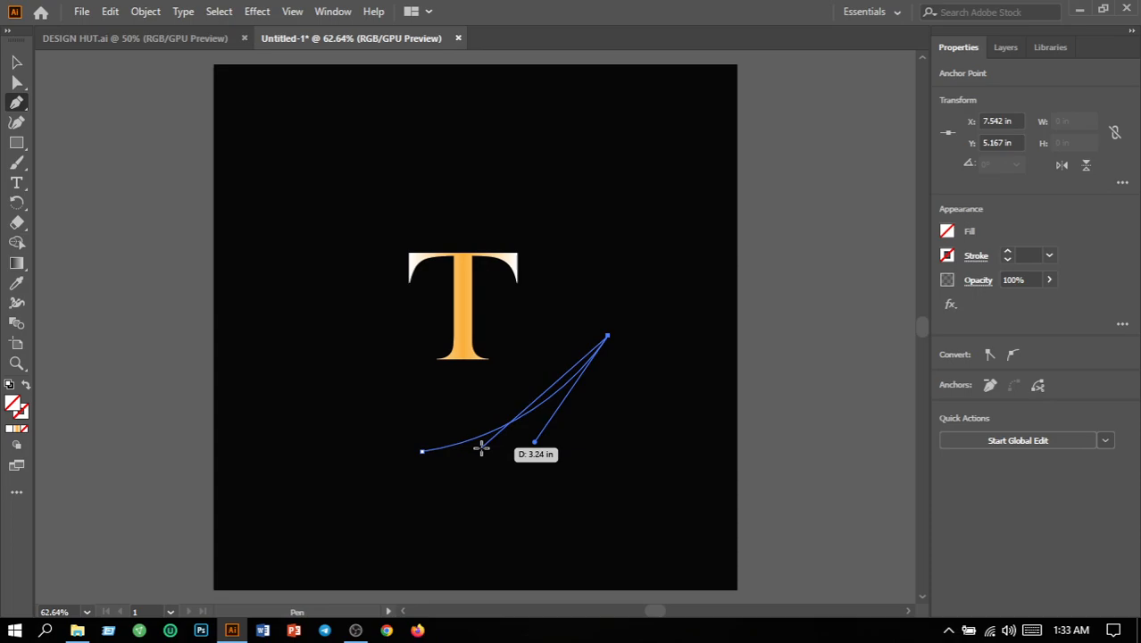
left_click_drag(481, 451, 911, 232)
Give the curved swoosh path a white 1 pt stroke.
left_click(952, 260)
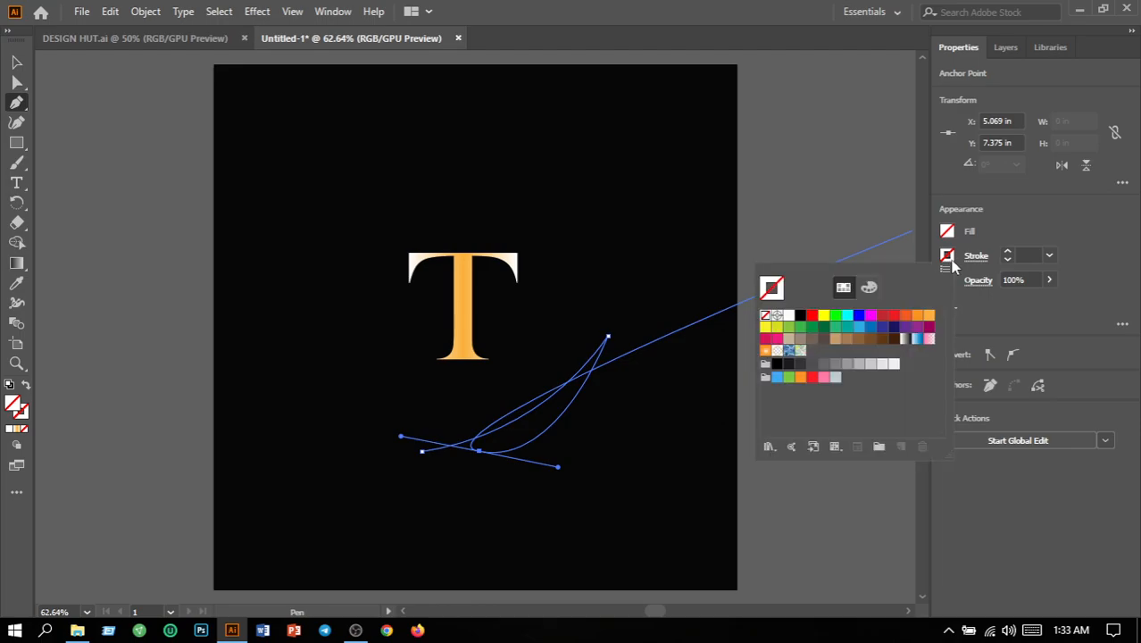
left_click(789, 316)
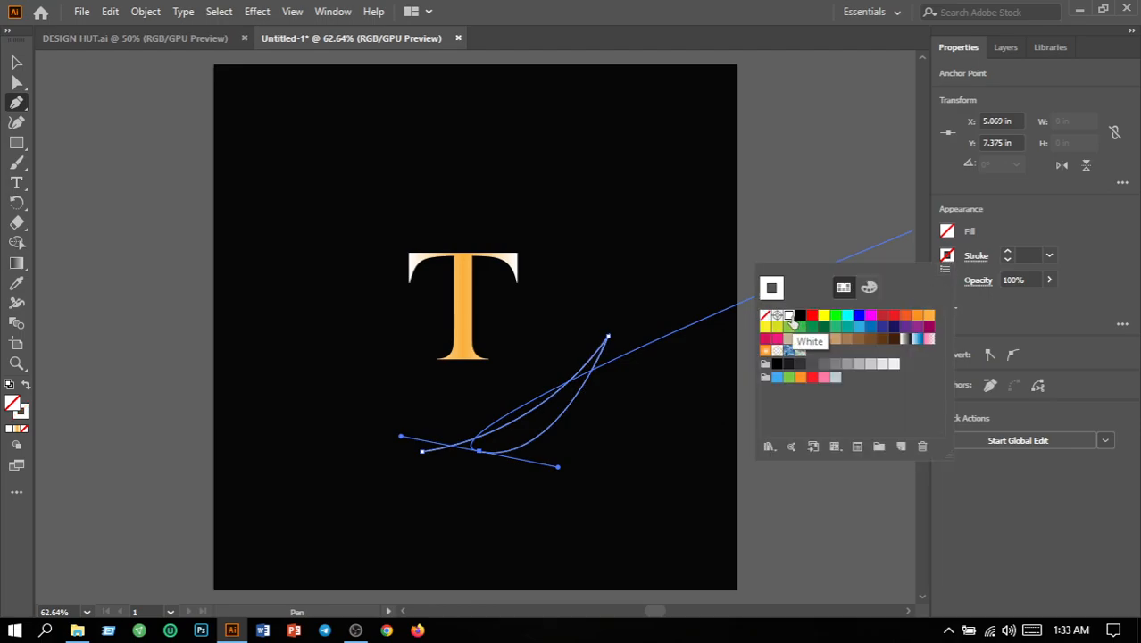
left_click(1045, 255)
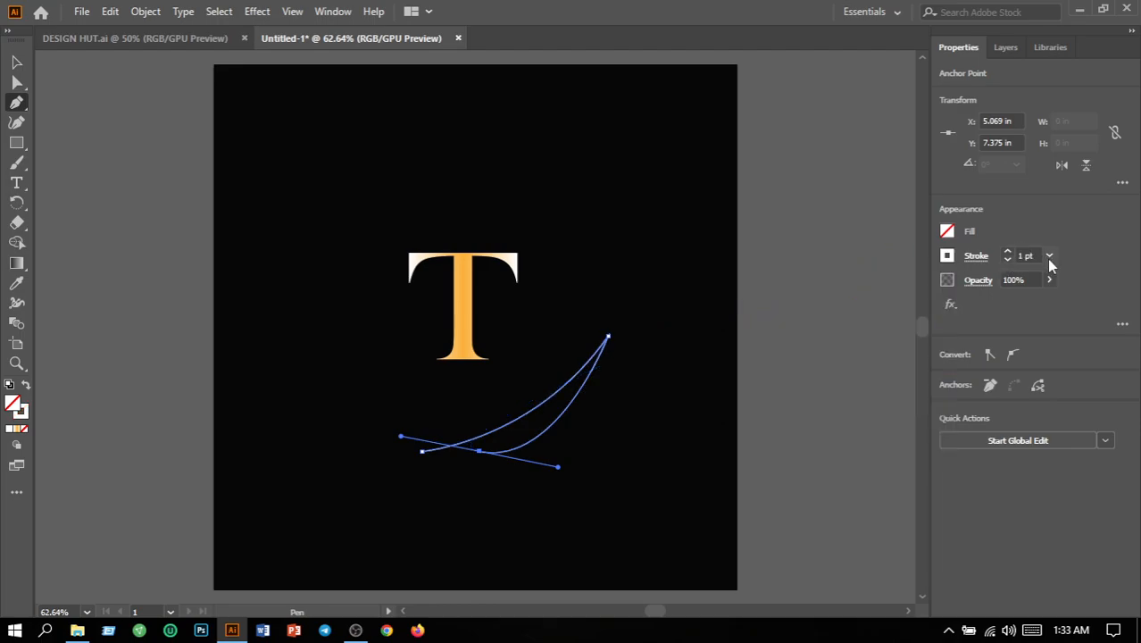
Undo the swoosh's stroke, fill removal and curves until only its starting anchor below the T remains.
left_click(480, 452)
key("ctrl+z")
key("ctrl+z")
key("ctrl+z")
key("ctrl+z")
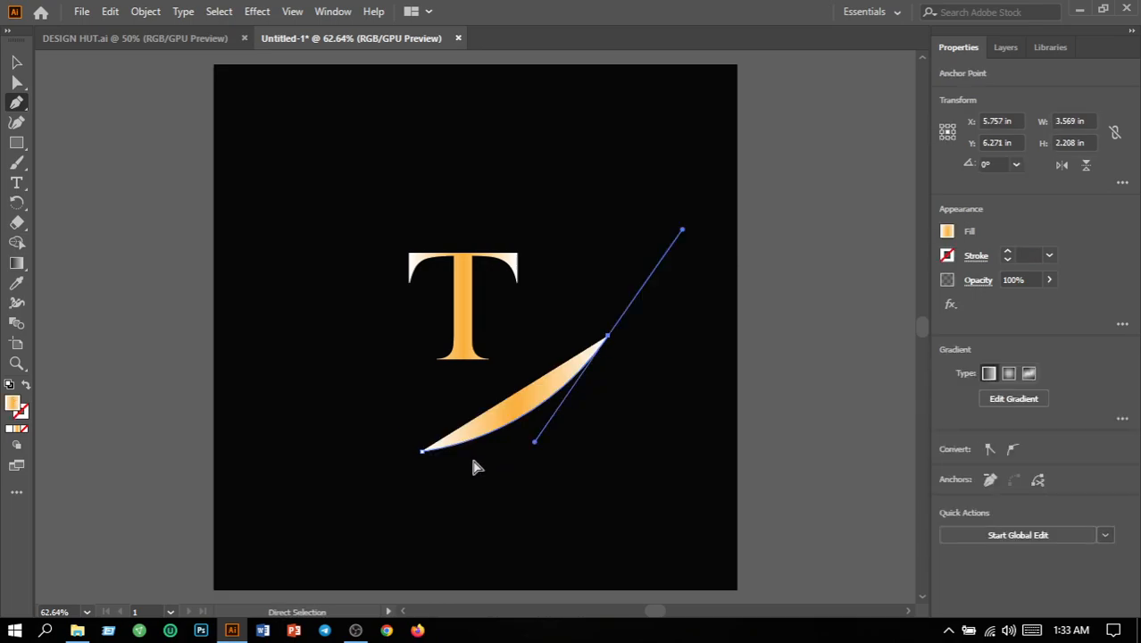
key("ctrl+z")
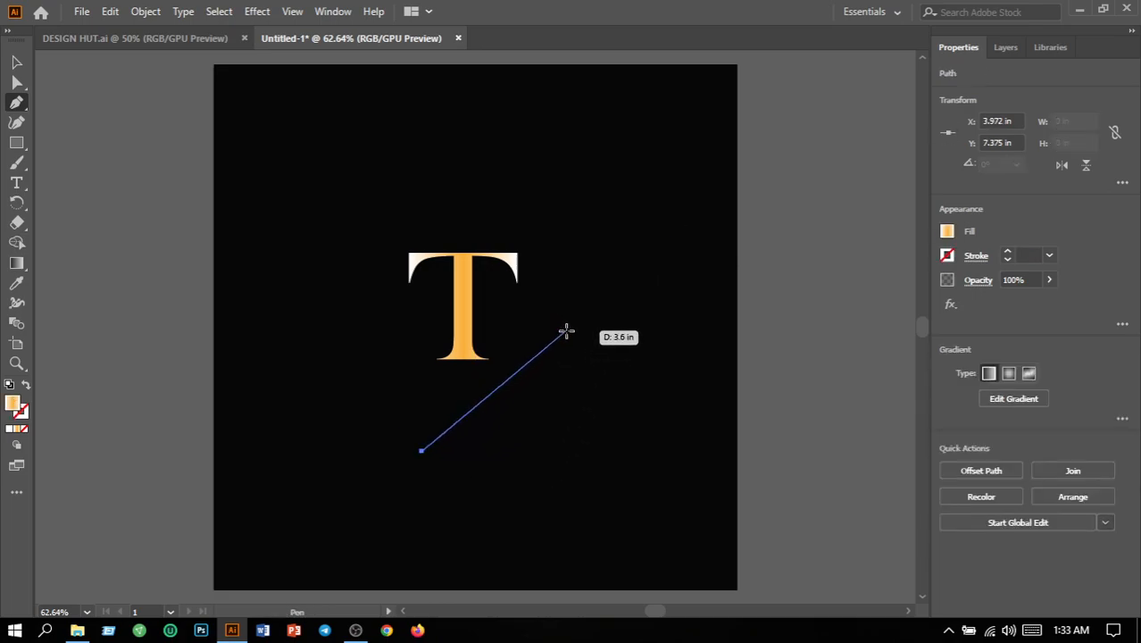
Draw a steeper Pen curve from the starting anchor to about X 6.81, Y 4.93 in, with no fill and a white 1 pt stroke.
left_click_drag(570, 323, 3, 513)
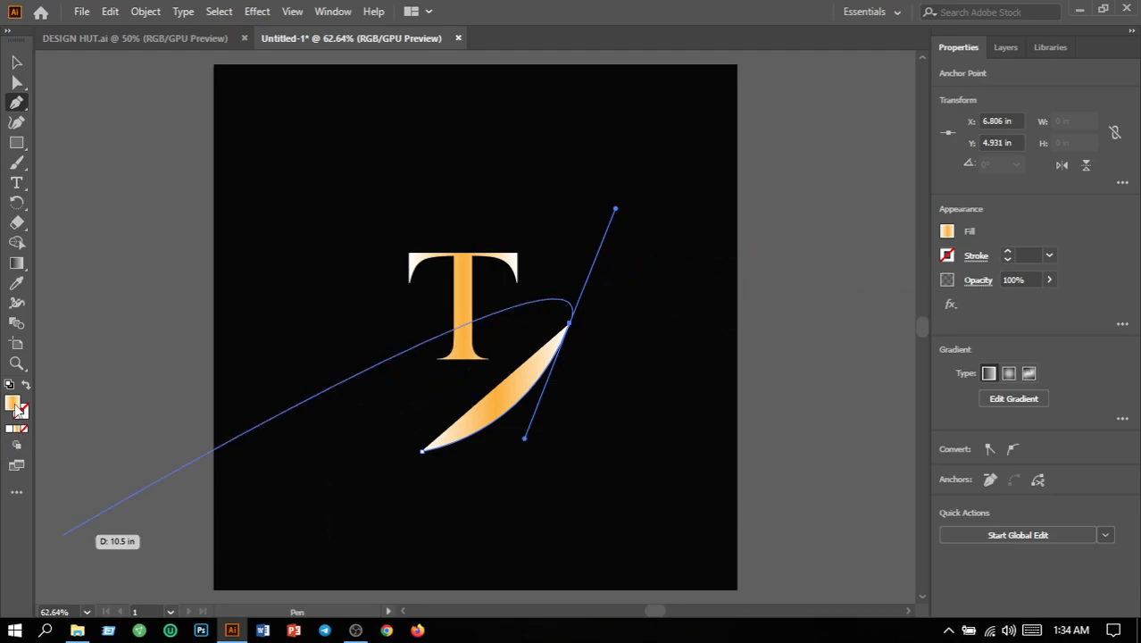
left_click(23, 429)
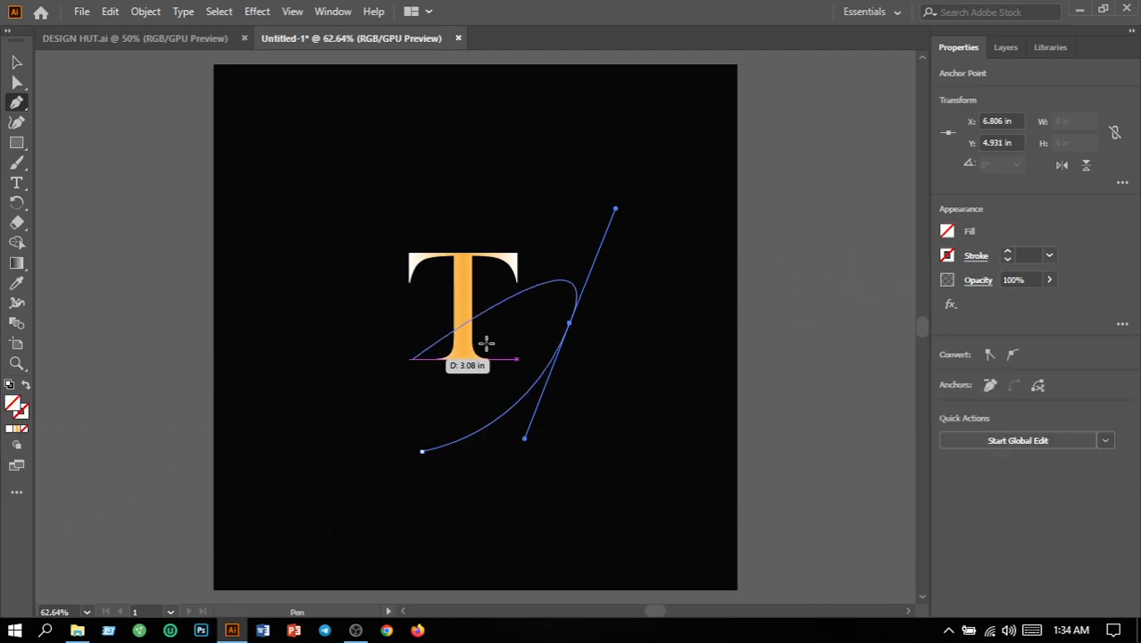
left_click(949, 256)
left_click(790, 316)
left_click(1049, 258)
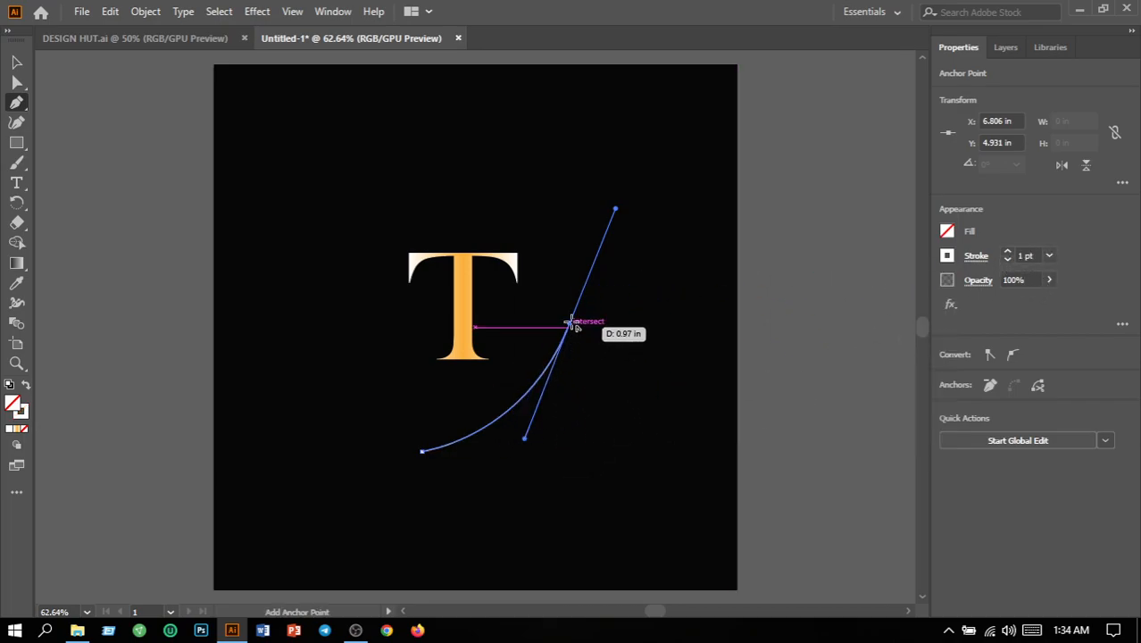
Extend the path with corner-ended curves to about X 5.01, Y 7.17 in and X 7.35, Y 5.73 in, and close it at its starting anchor.
left_click_drag(569, 324, 482, 447)
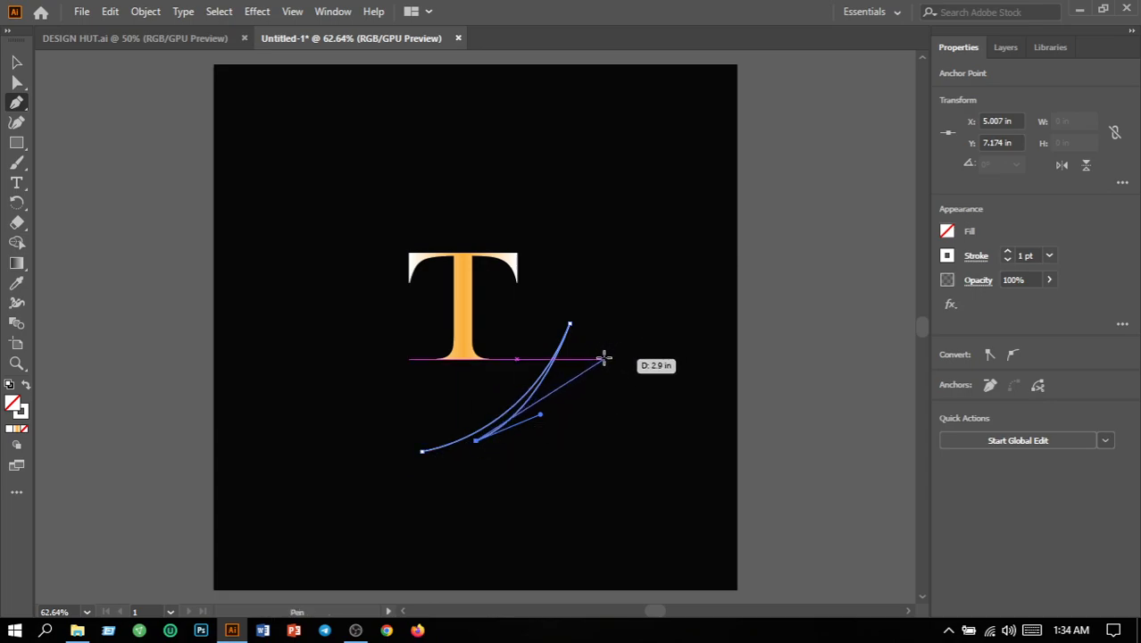
left_click_drag(599, 365, 652, 304)
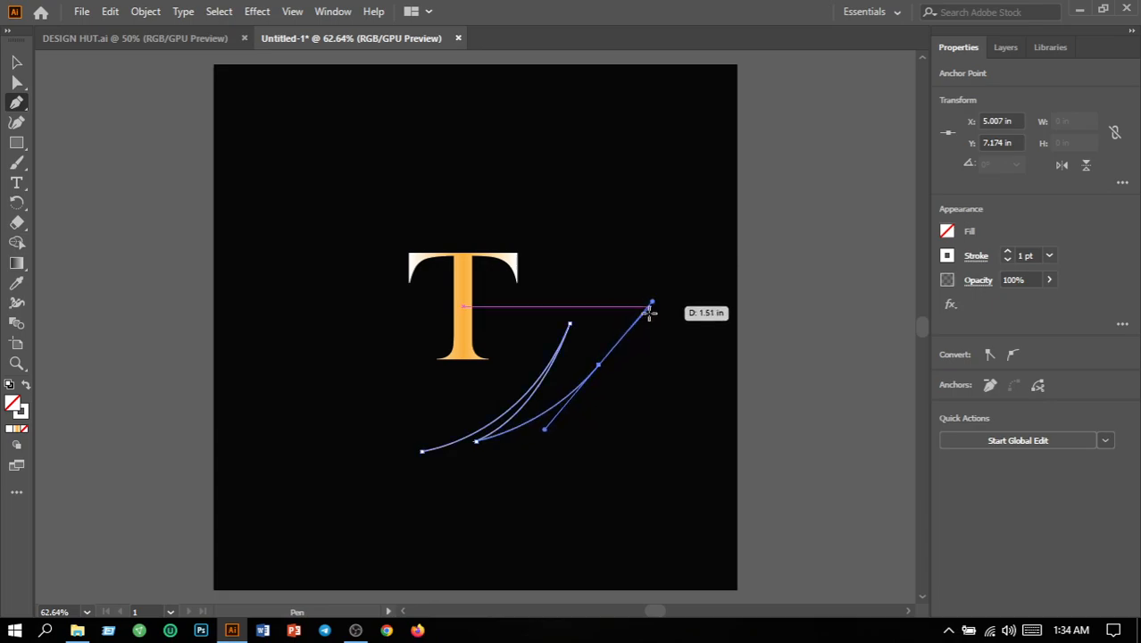
left_click(600, 366)
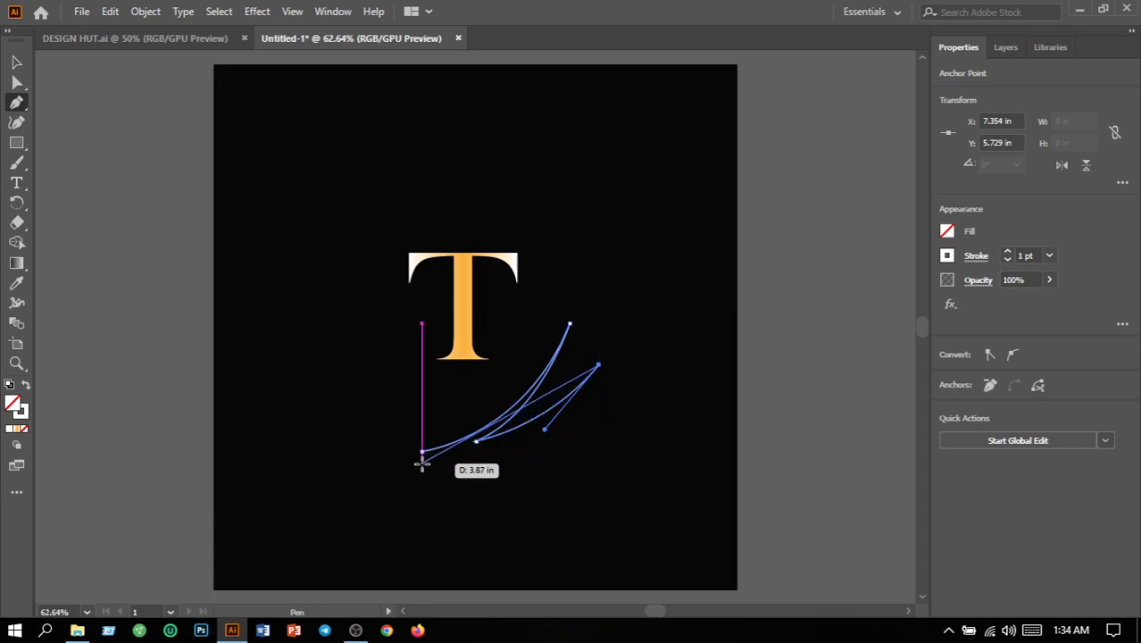
left_click_drag(421, 452, 291, 445)
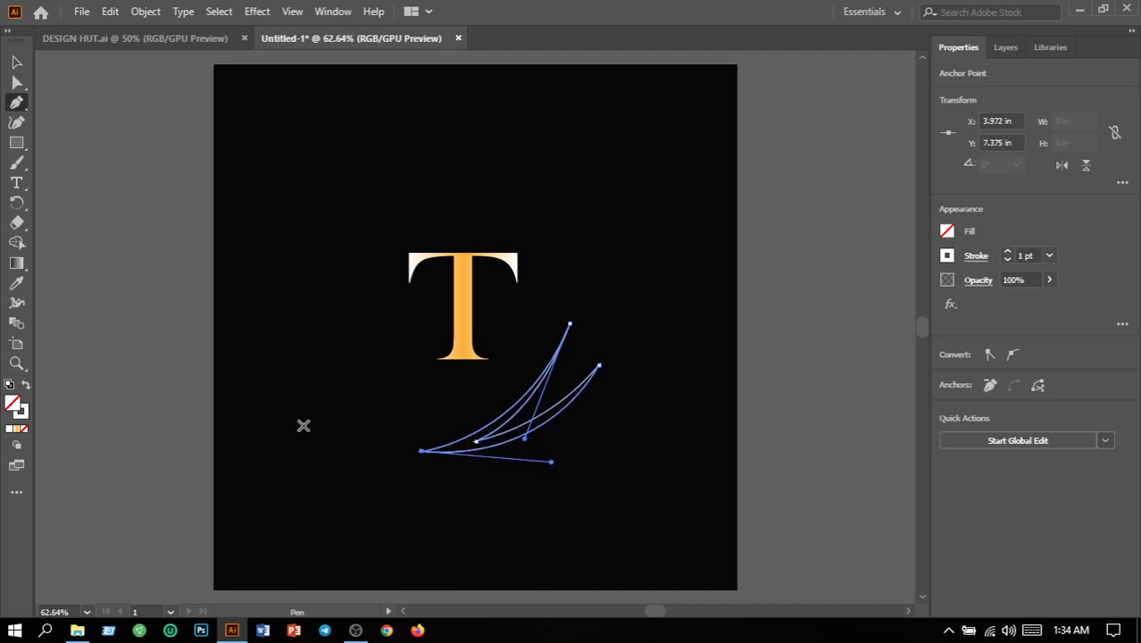
Fill the closed two-pronged swoosh with the white-orange-white gradient, keeping its white stroke.
left_click(14, 65)
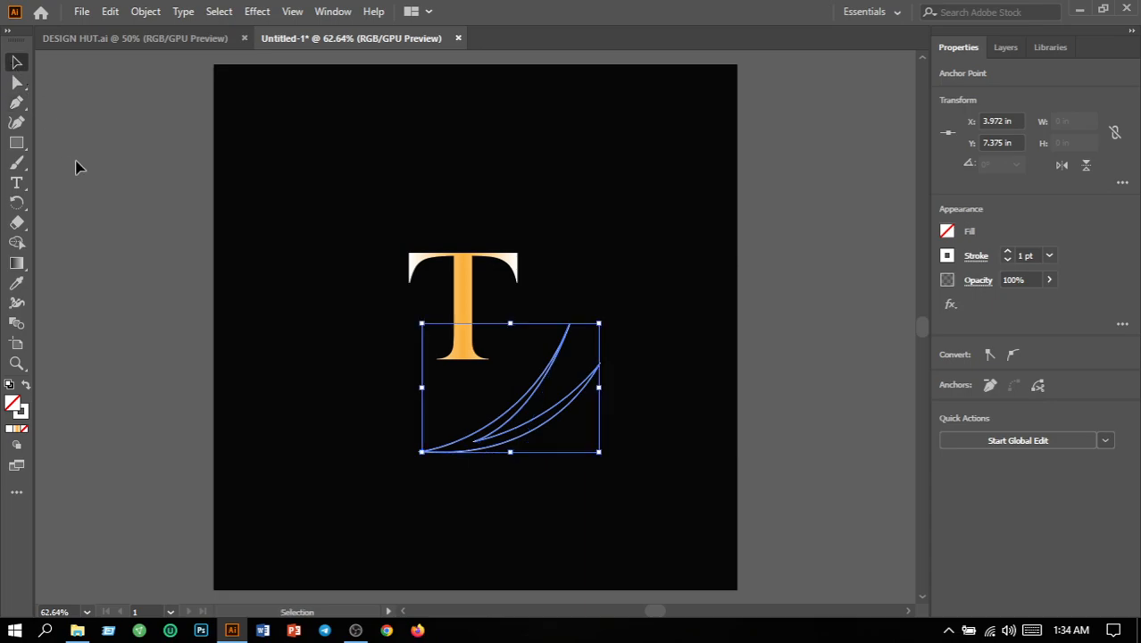
left_click(313, 421)
left_click(485, 455)
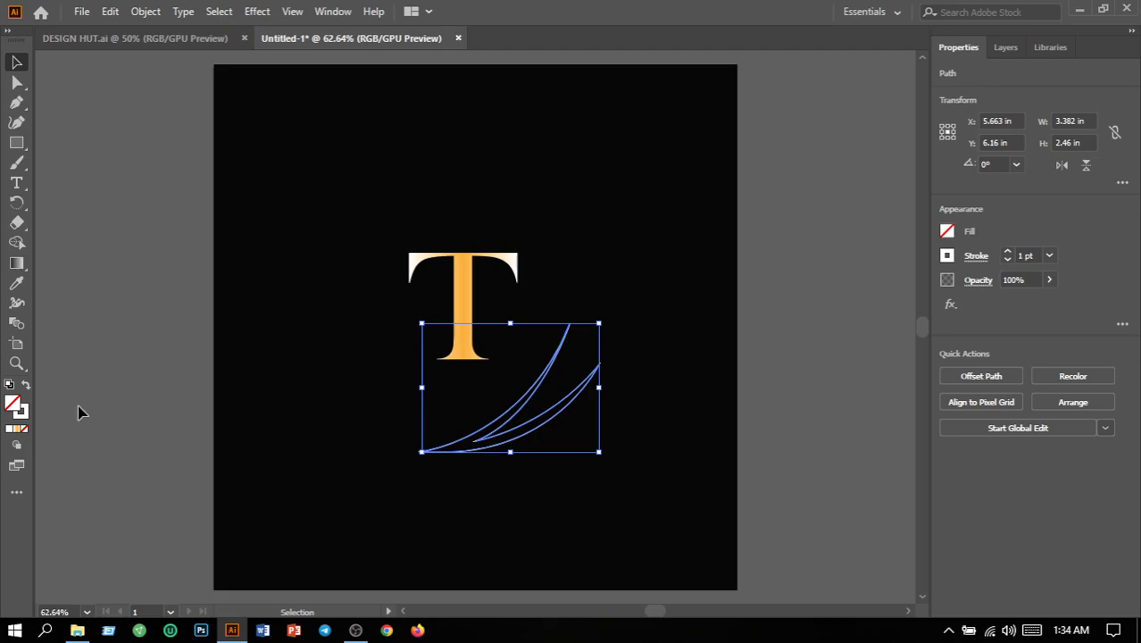
left_click(17, 429)
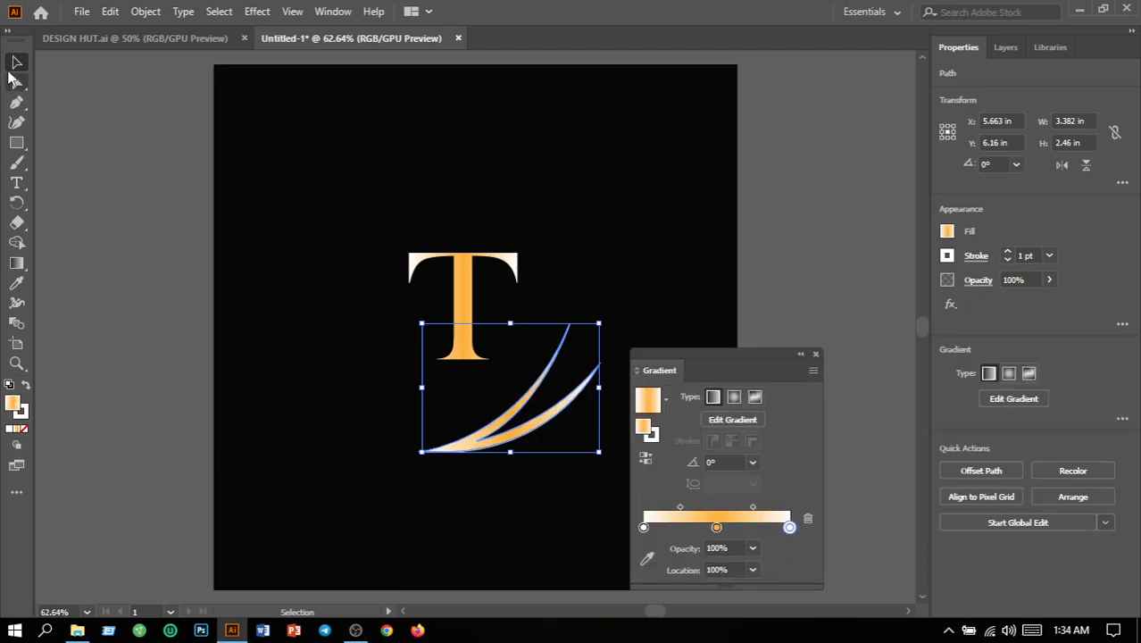
left_click(248, 164)
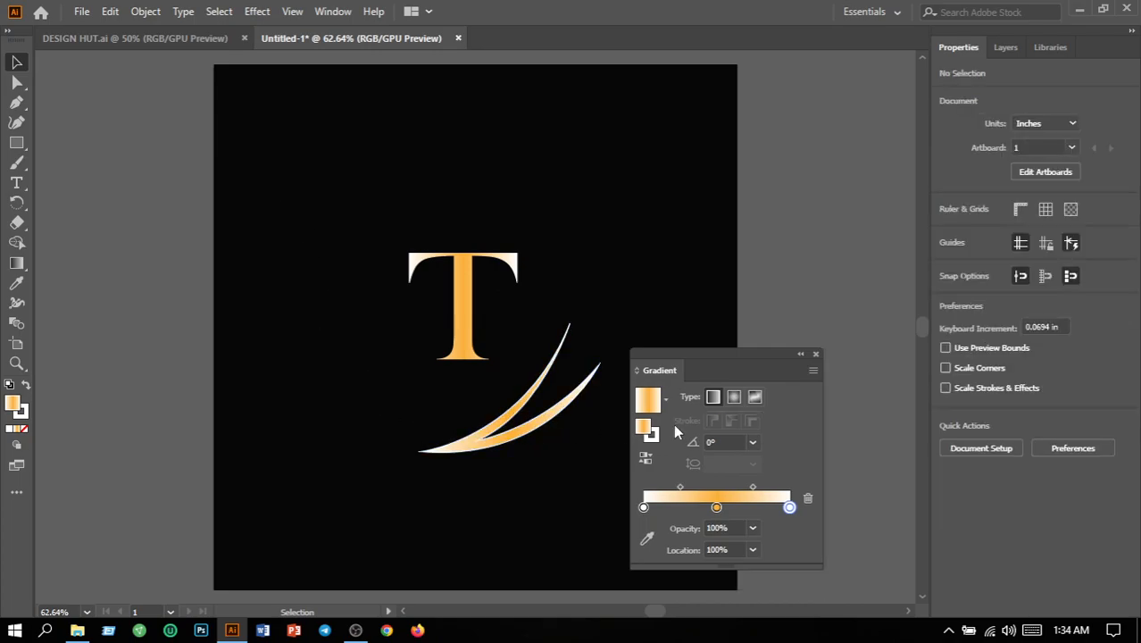
left_click(815, 355)
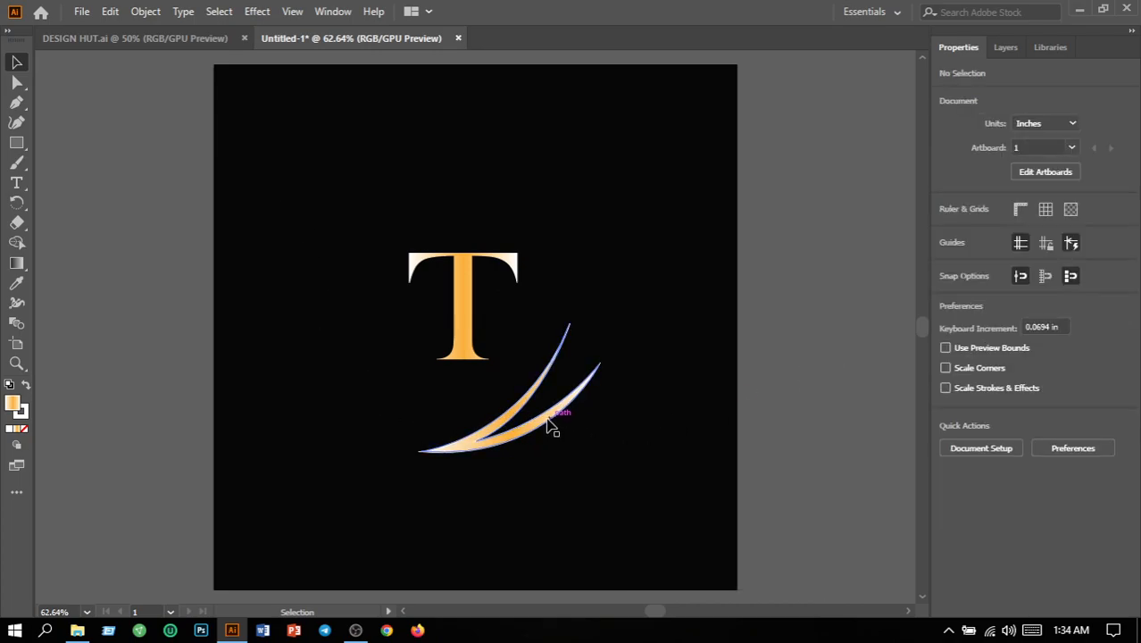
Place the swoosh across the T's lower stem and stretch the T taller by lowering its bottom edge.
left_click_drag(544, 402, 531, 321)
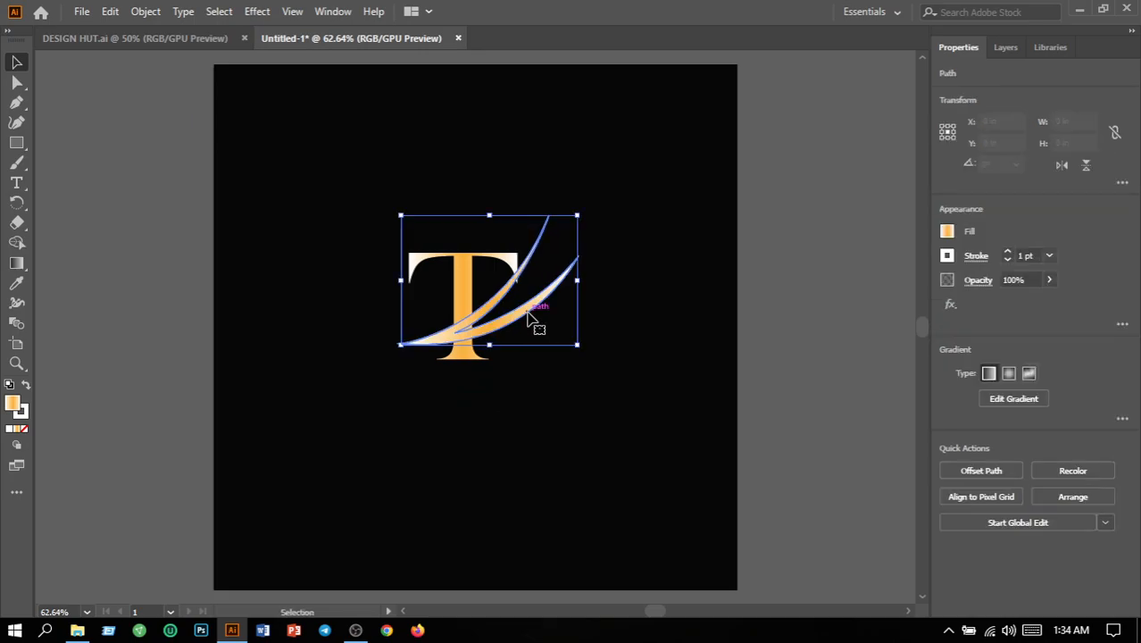
left_click(580, 375)
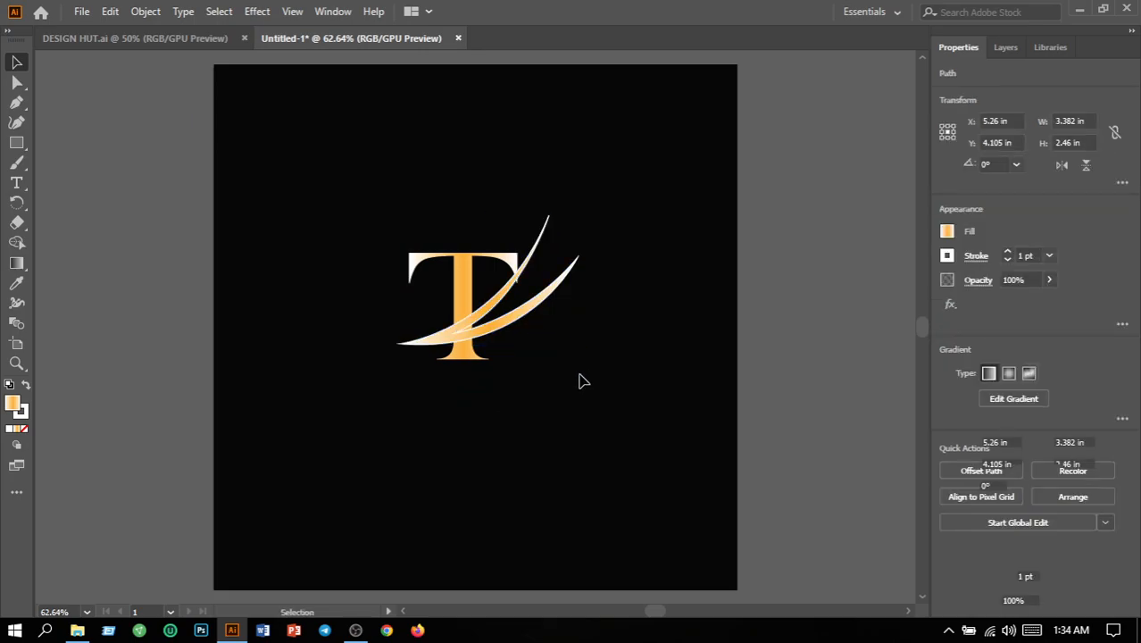
left_click(471, 355)
left_click_drag(466, 366, 473, 402)
mouse_move(554, 306)
left_mouse_down()
mouse_move(553, 332)
mouse_move(534, 338)
mouse_move(541, 344)
left_mouse_up()
left_click(625, 401)
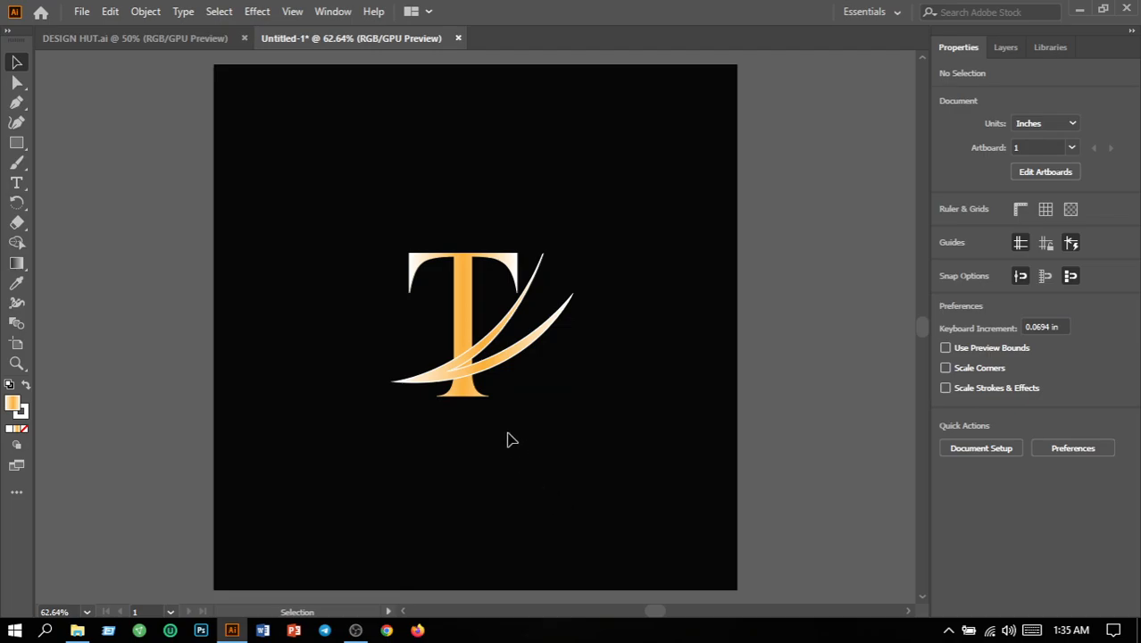
Remove the part of the T's stem between the swoosh's two prongs with the Shape Builder tool.
left_click_drag(378, 327, 544, 435)
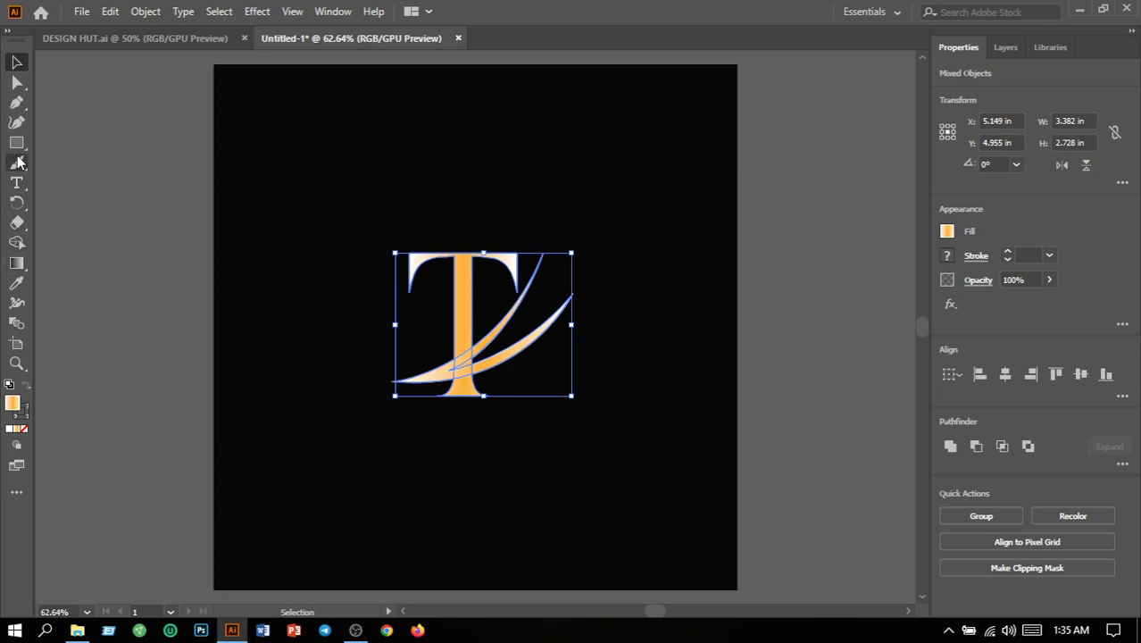
left_click(17, 243)
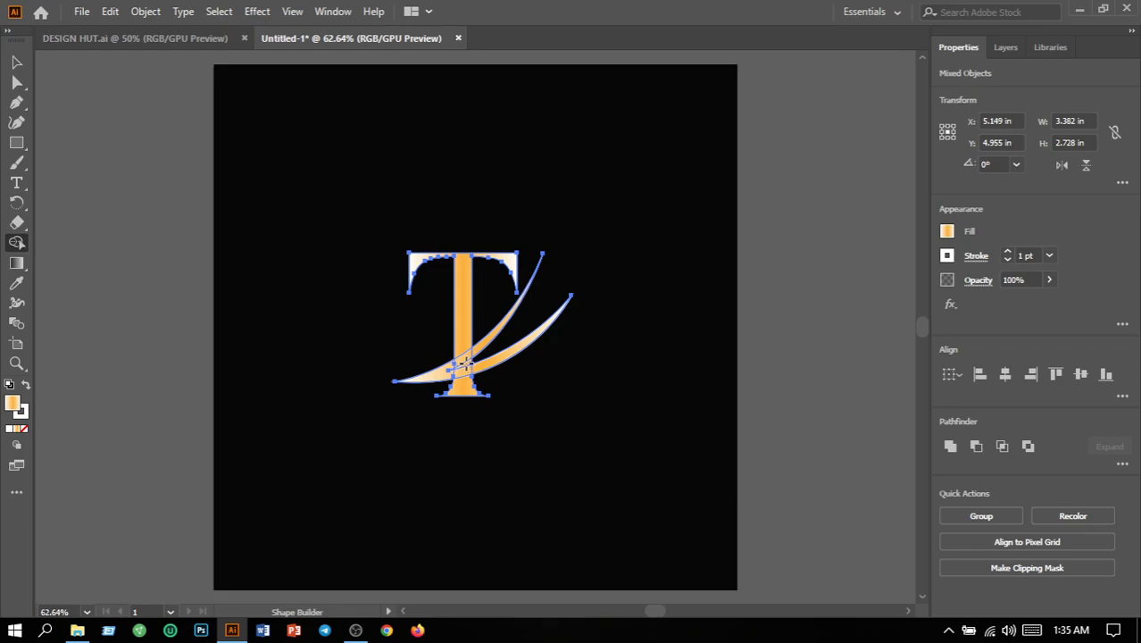
key("v")
key("ctrl+1")
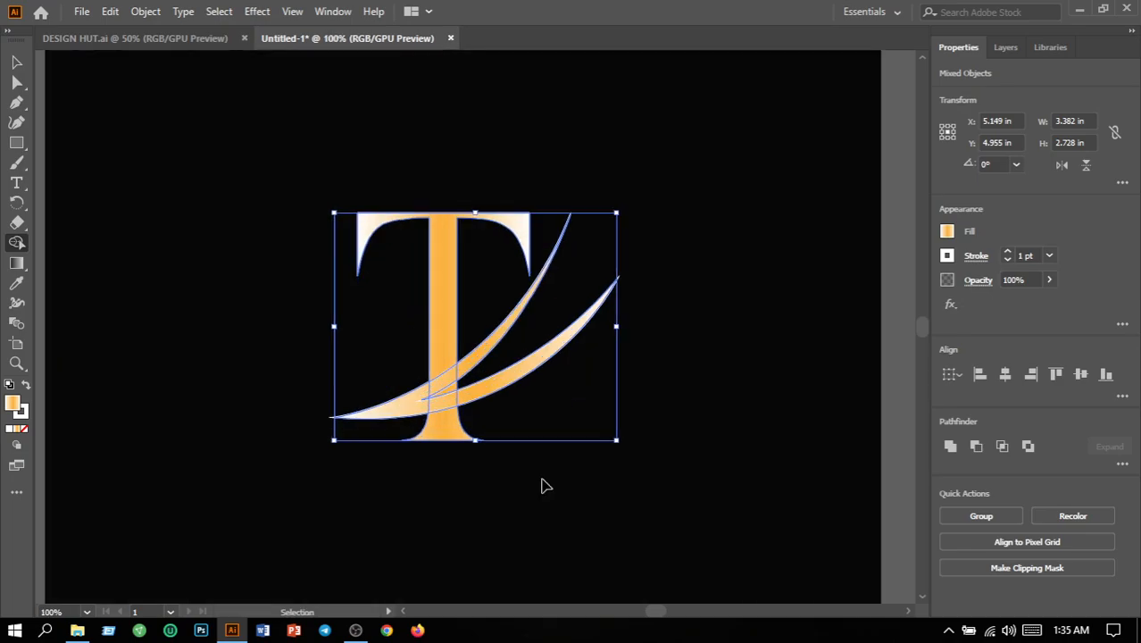
key("ctrl+equal")
key("shift+m")
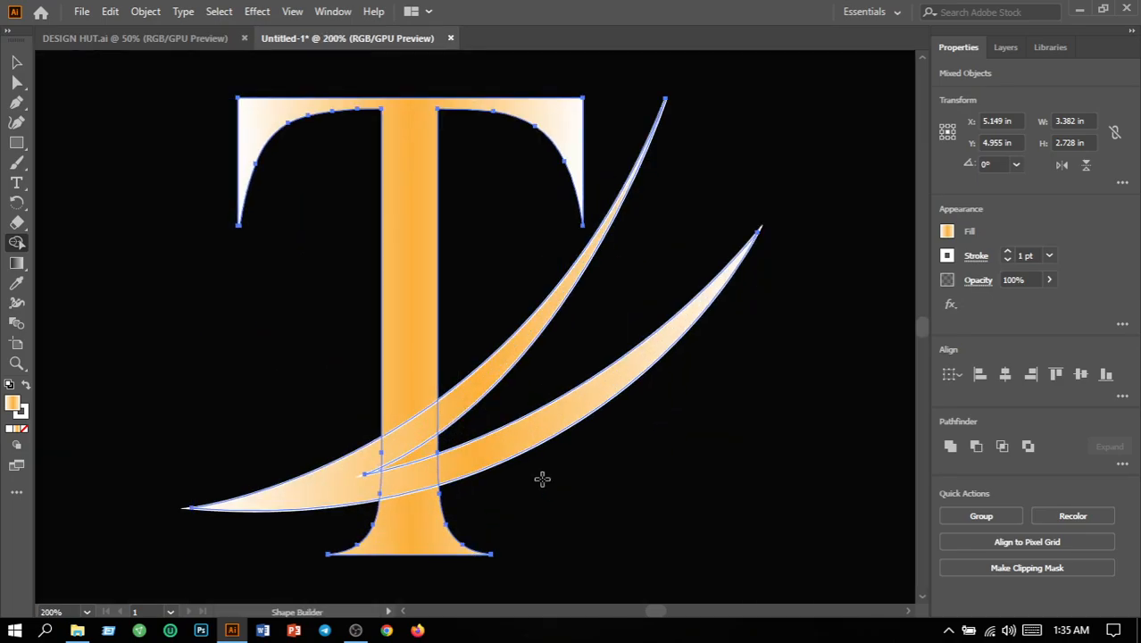
left_click(421, 453)
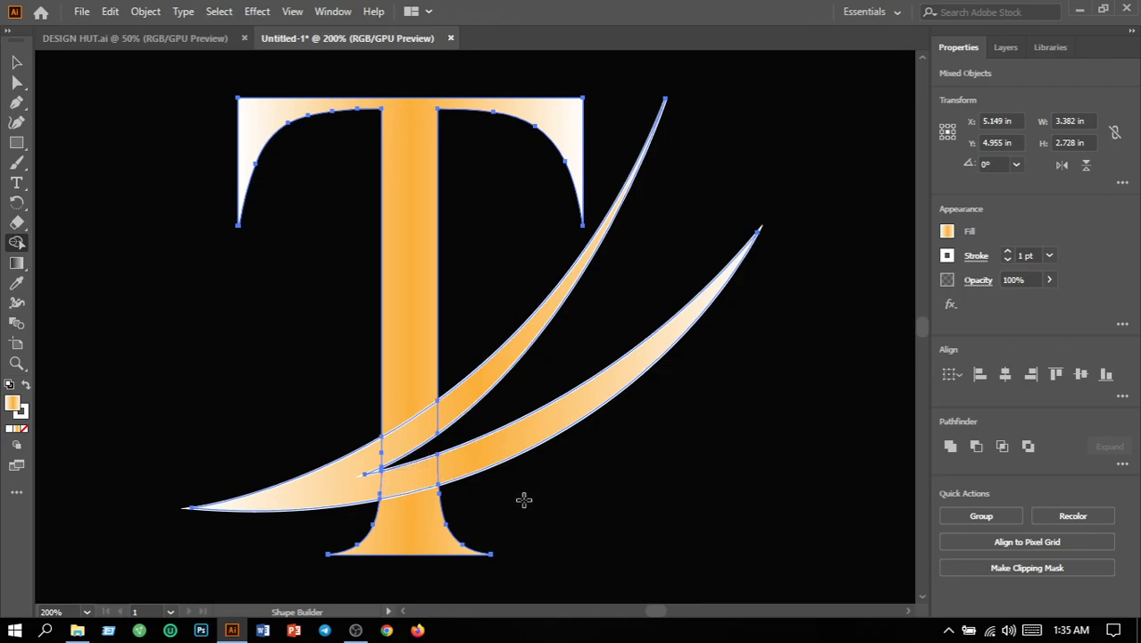
left_click(15, 63)
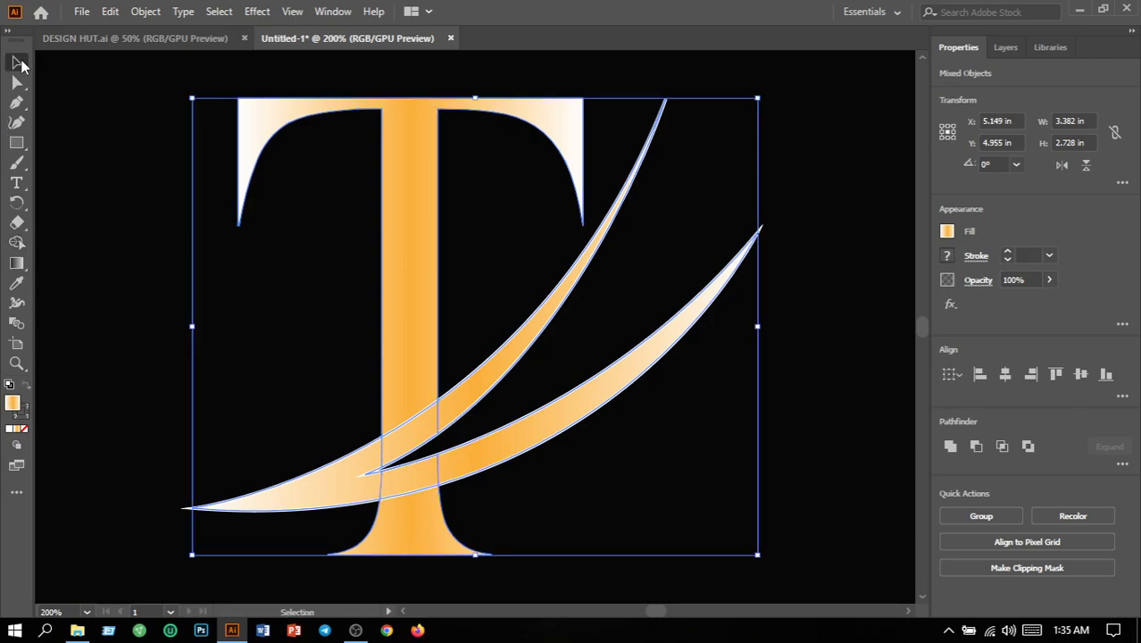
left_click(111, 257)
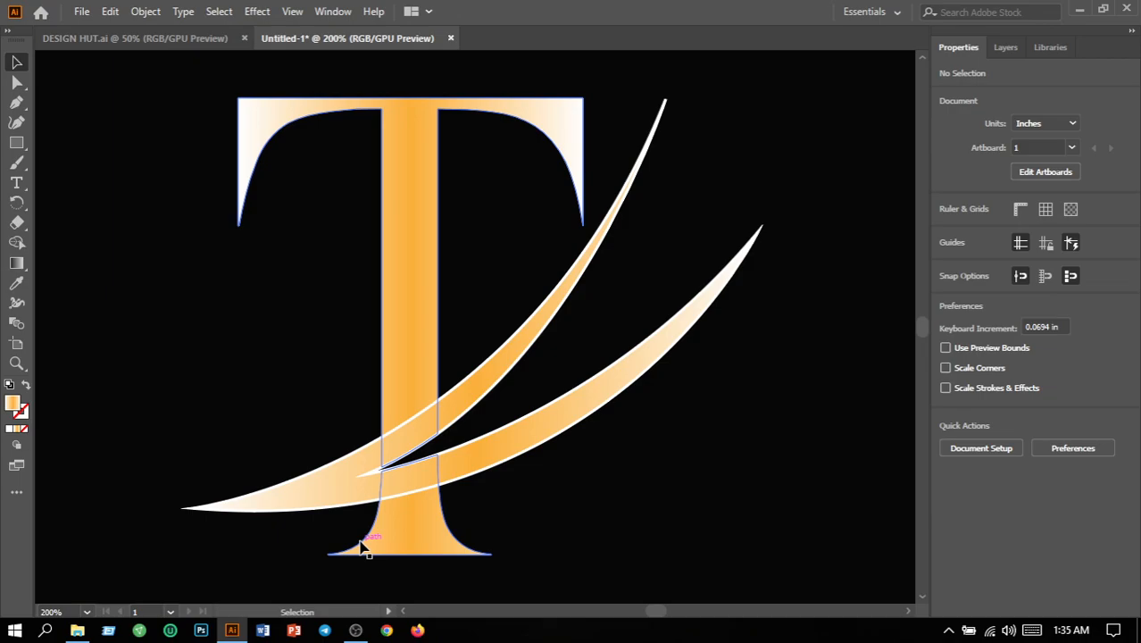
key("ctrl+0")
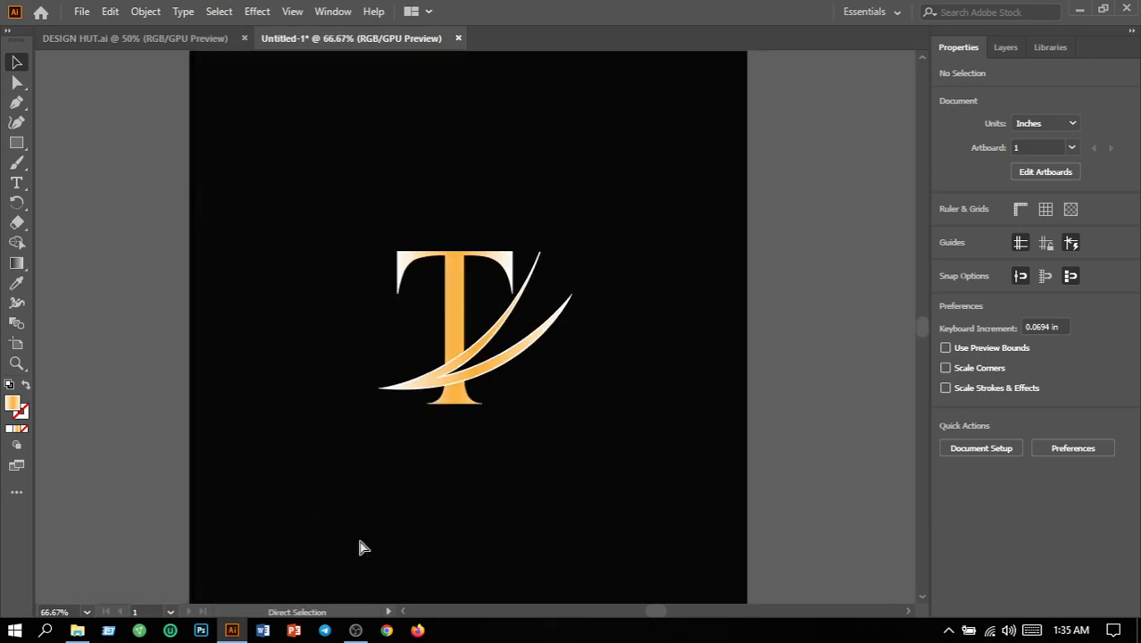
key("ctrl+minus")
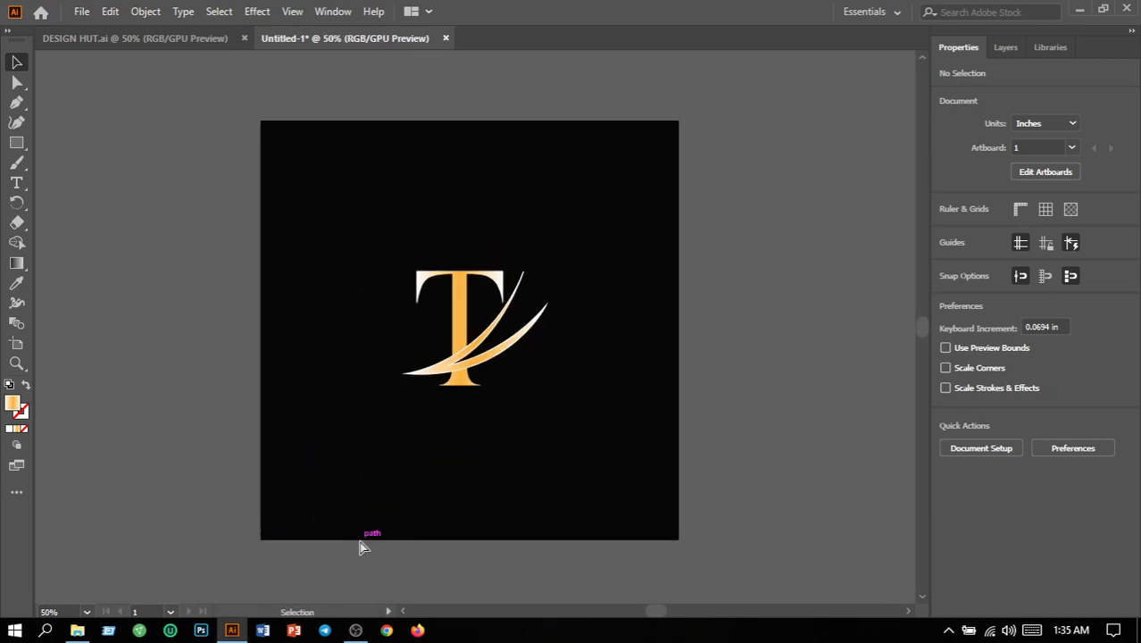
key("ctrl+plus")
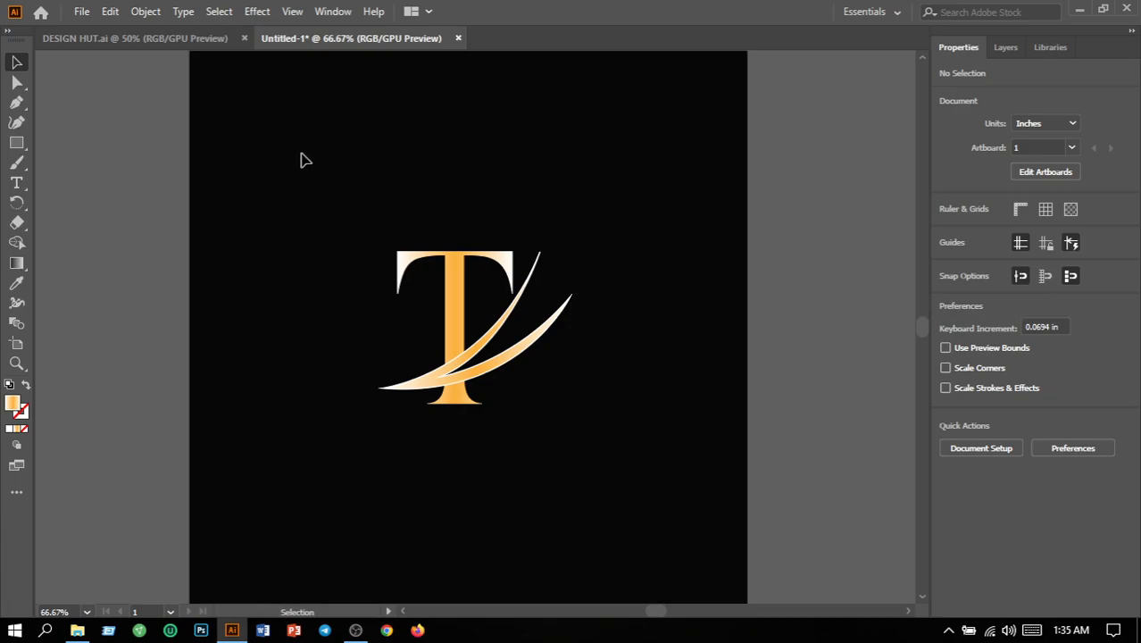
left_click_drag(302, 161, 590, 490)
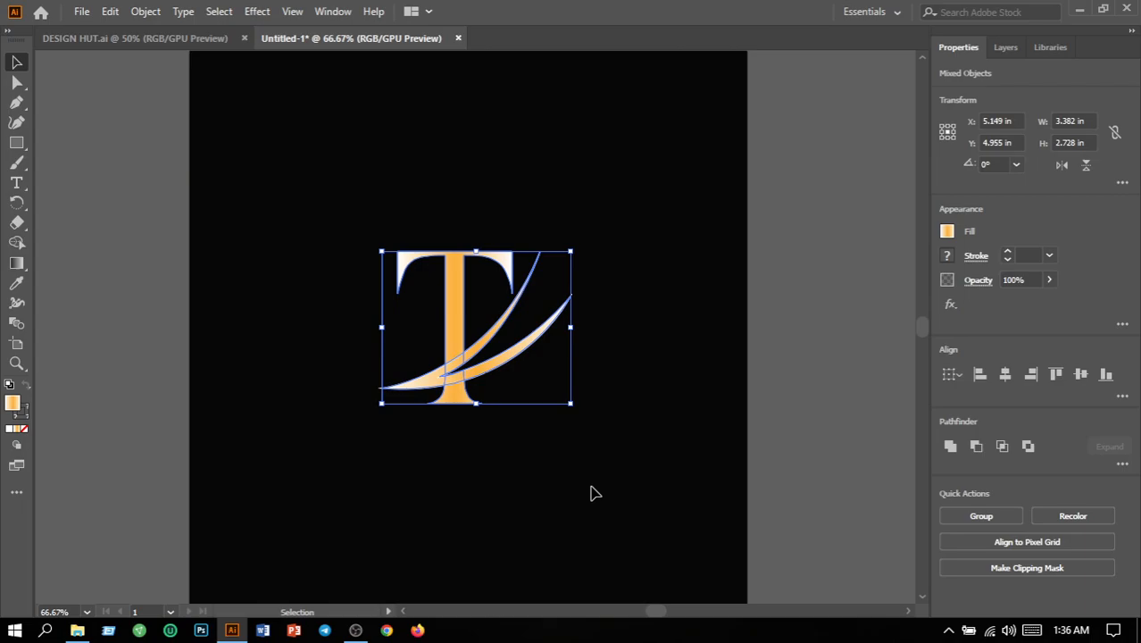
left_click(645, 233)
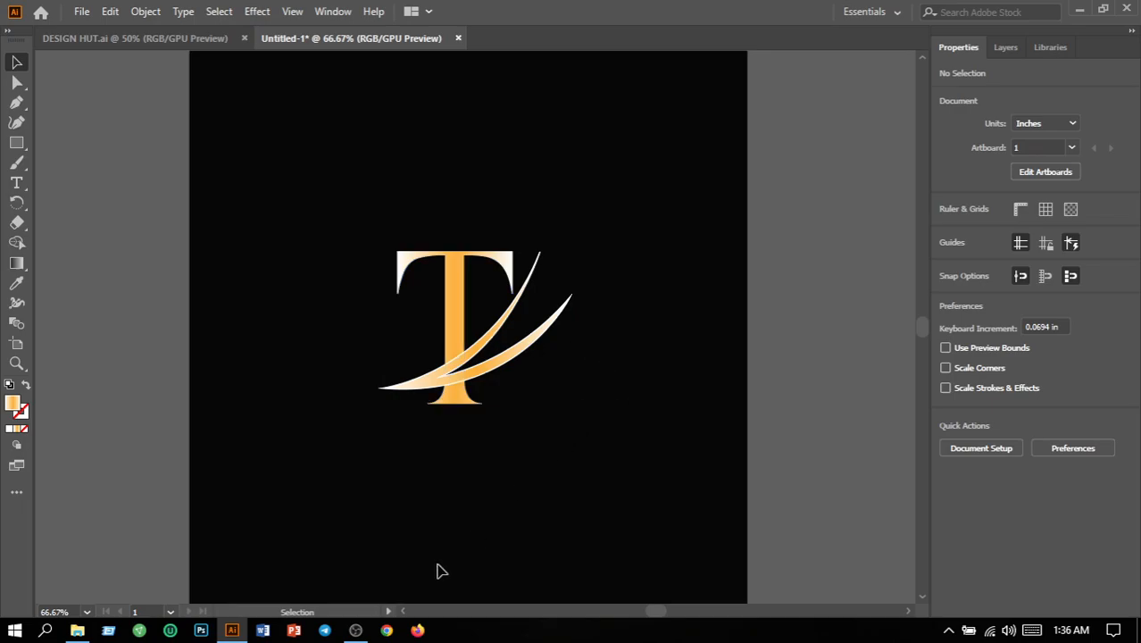
mouse_move(355, 630)
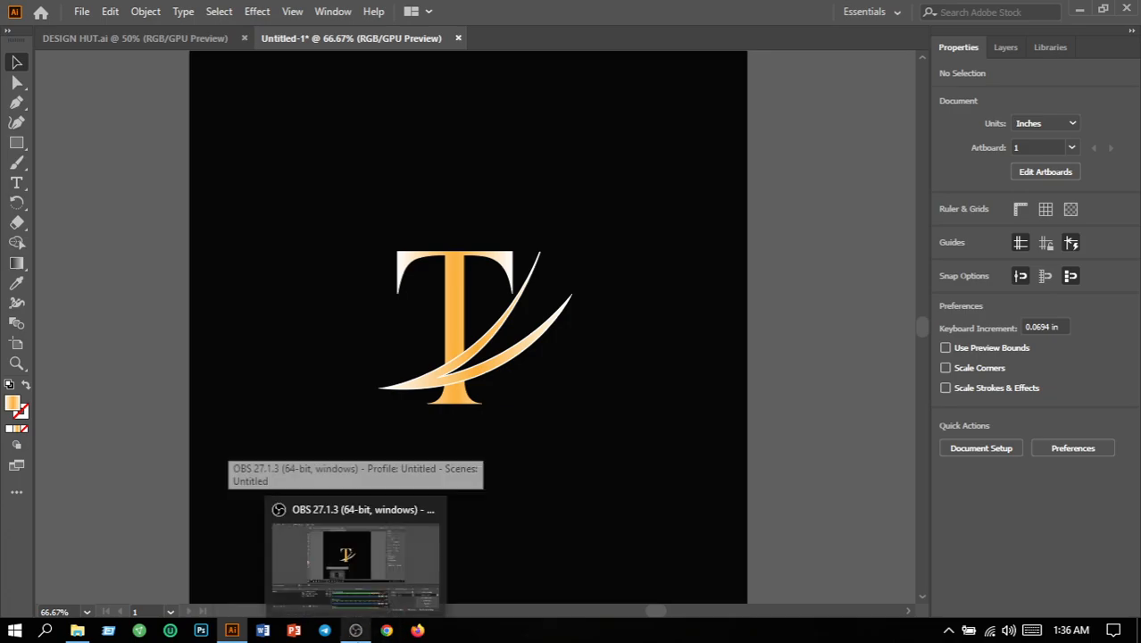
left_click(344, 556)
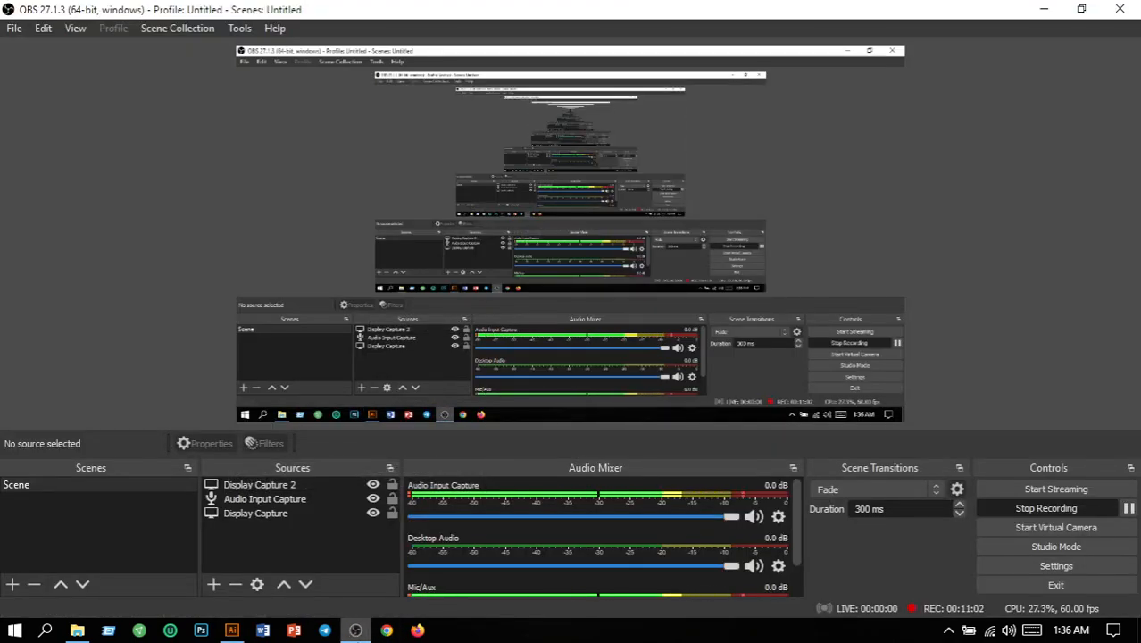